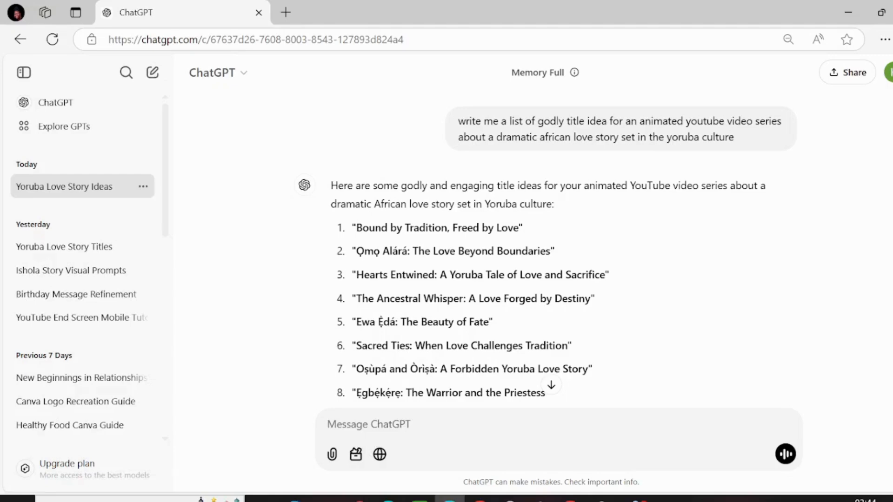
# Review the list of 20 title ideas for the animated Yoruba love story series.
pyautogui.scroll(-10, 465, 251)
pyautogui.scroll(8, 465, 251)
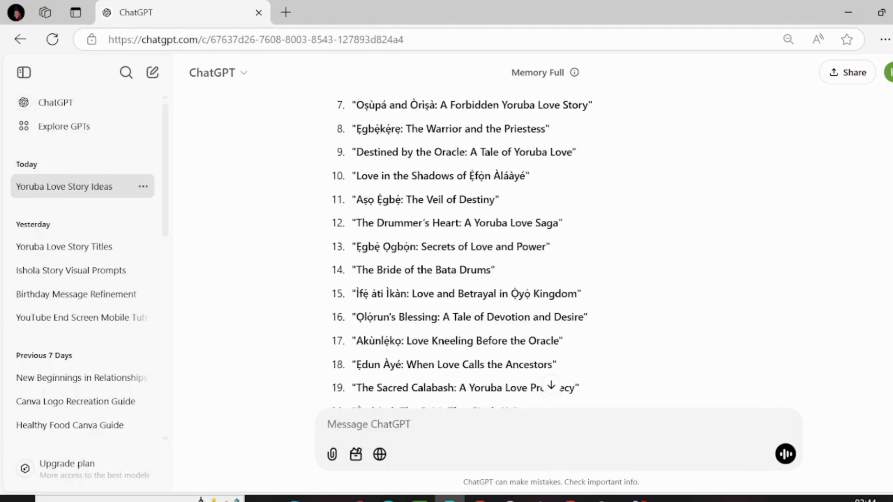
pyautogui.scroll(3, 465, 251)
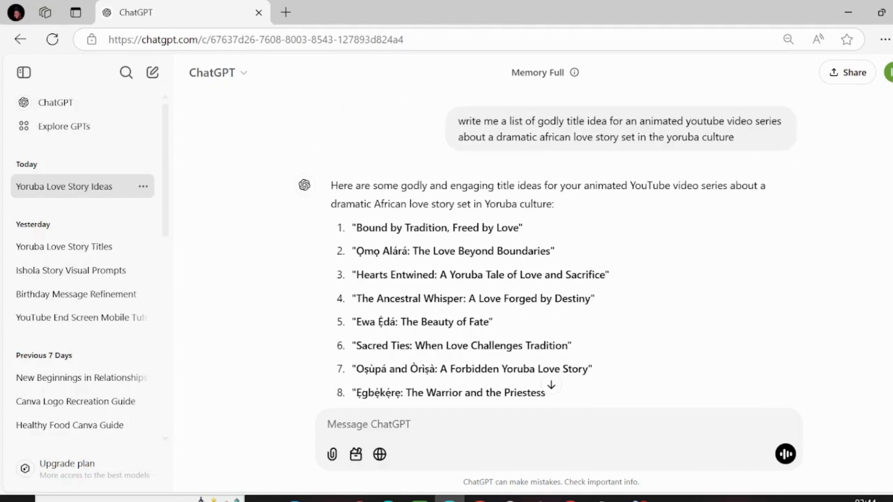
pyautogui.scroll(-5, 547, 251)
pyautogui.scroll(4, 547, 251)
pyautogui.scroll(-5, 547, 251)
pyautogui.scroll(3, 546, 251)
pyautogui.scroll(-8, 546, 251)
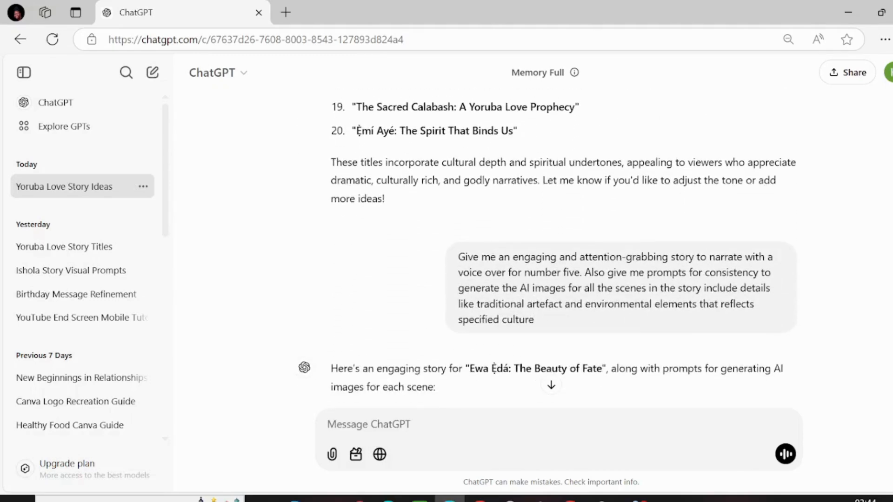
# Read the story request for title number five and the voice-over narration written for it.
pyautogui.scroll(2, 546, 251)
pyautogui.scroll(-5, 547, 251)
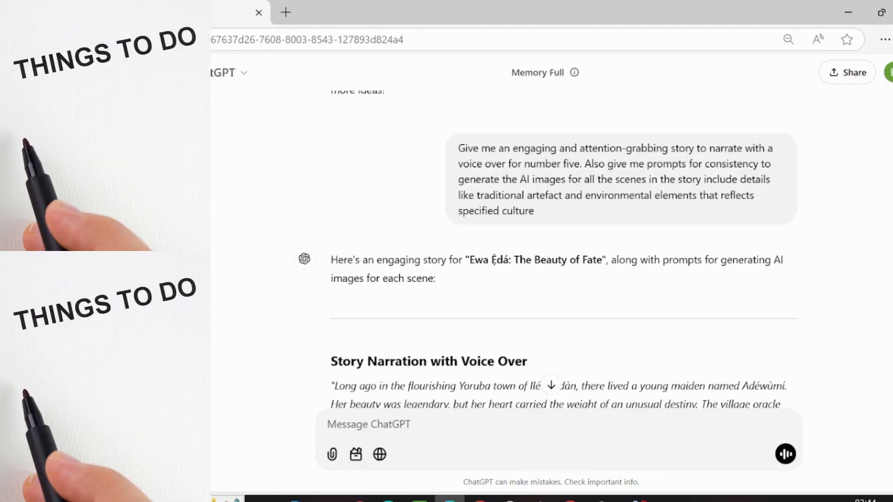
pyautogui.scroll(-5, 563, 254)
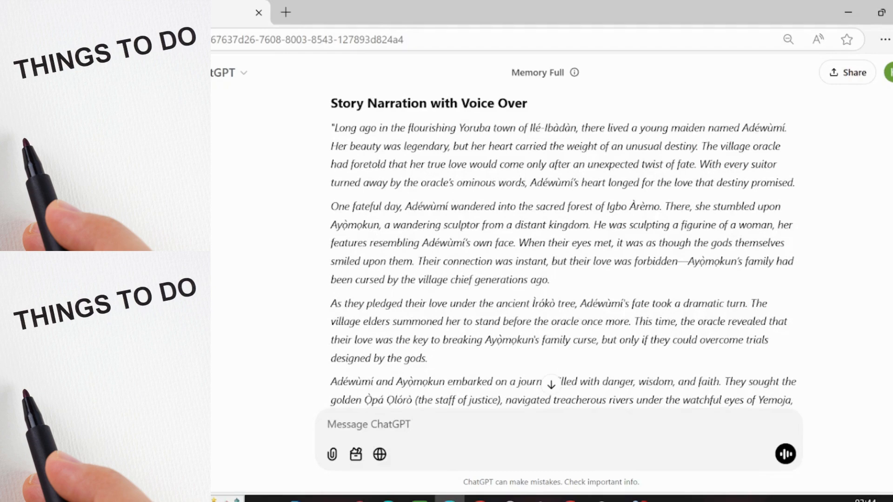
pyautogui.scroll(-10, 562, 253)
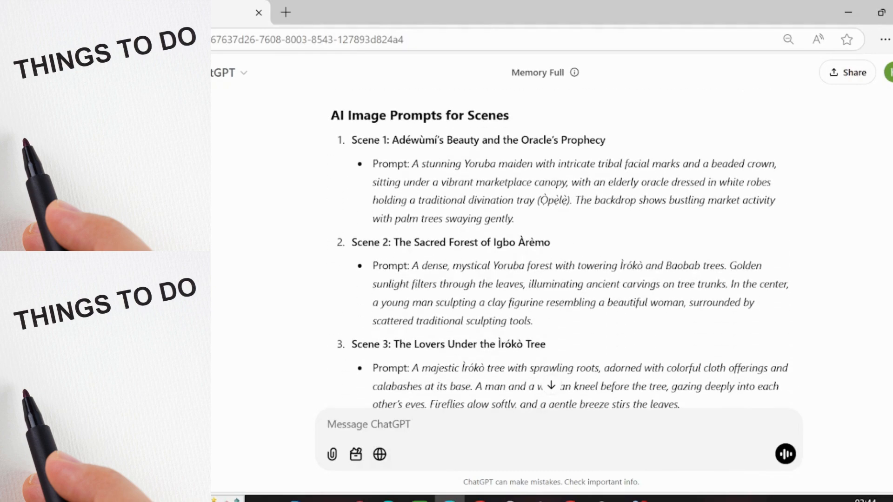
pyautogui.scroll(7, 563, 254)
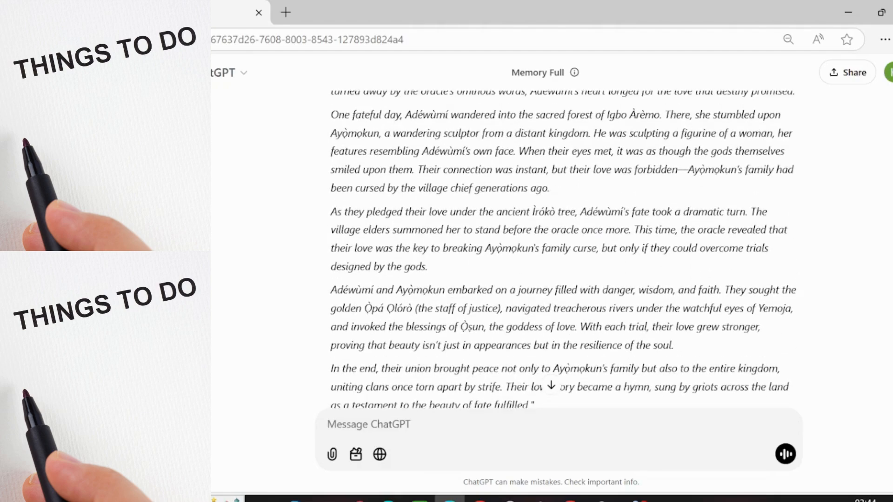
pyautogui.scroll(2, 563, 254)
pyautogui.scroll(-1, 562, 253)
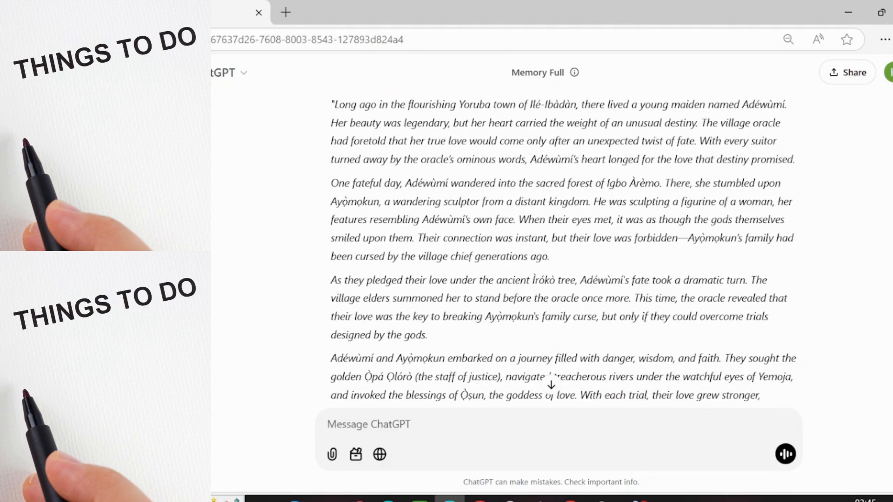
pyautogui.scroll(1, 562, 254)
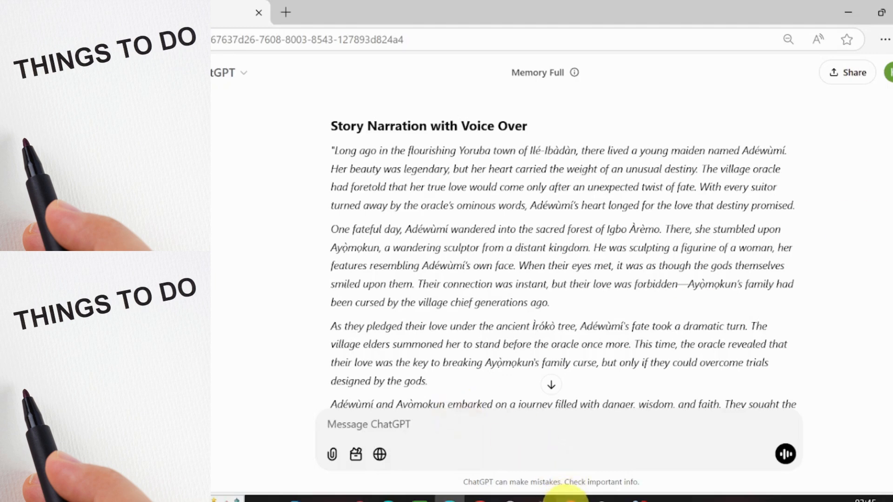
pyautogui.moveTo(565, 496)
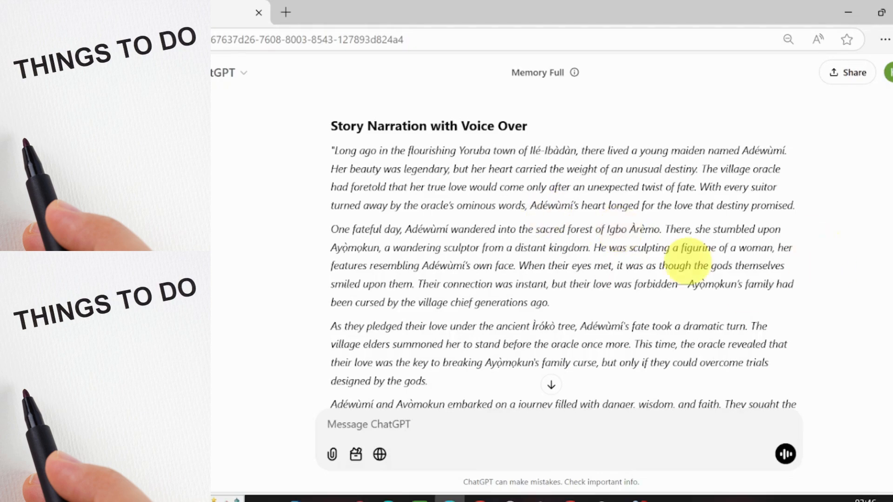
# Read through the AI image prompts for Scenes 1 to 7 below the story narration.
pyautogui.scroll(-10, 563, 251)
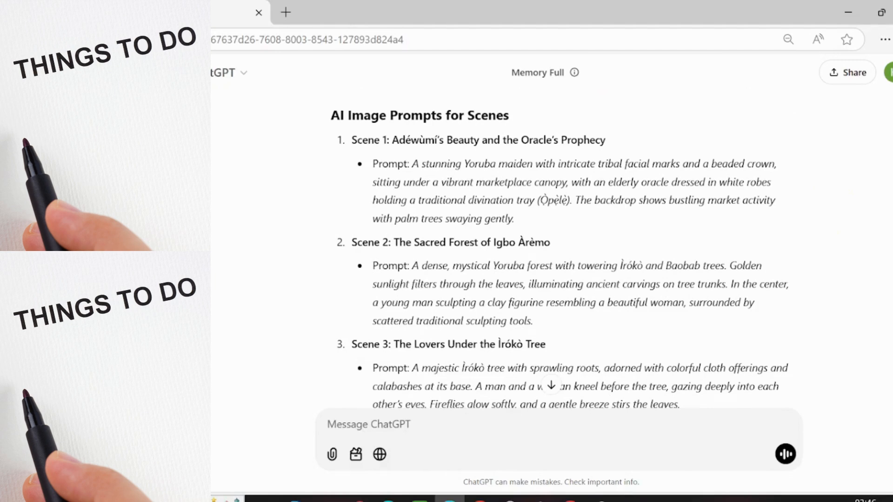
pyautogui.scroll(-2, 559, 254)
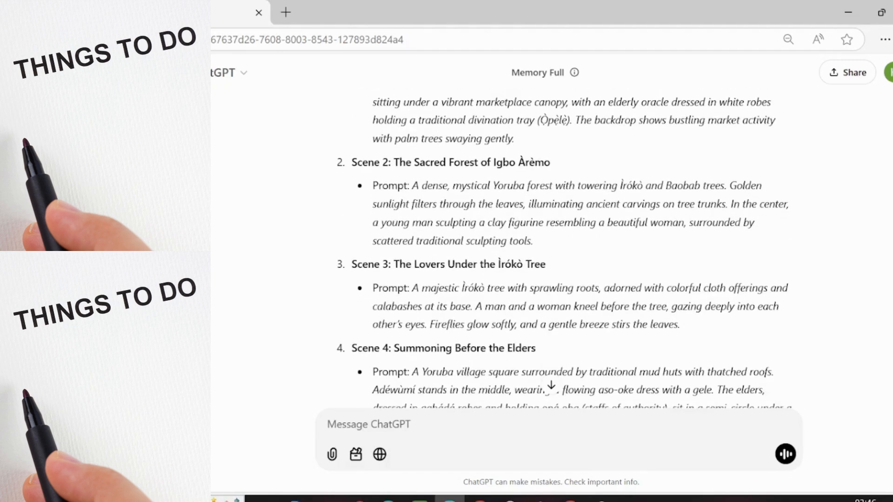
pyautogui.scroll(-7, 562, 251)
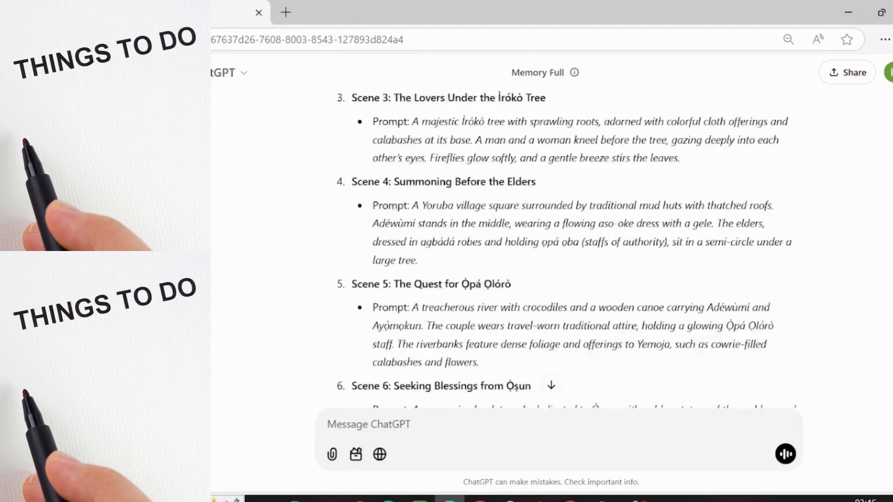
pyautogui.scroll(-3, 563, 251)
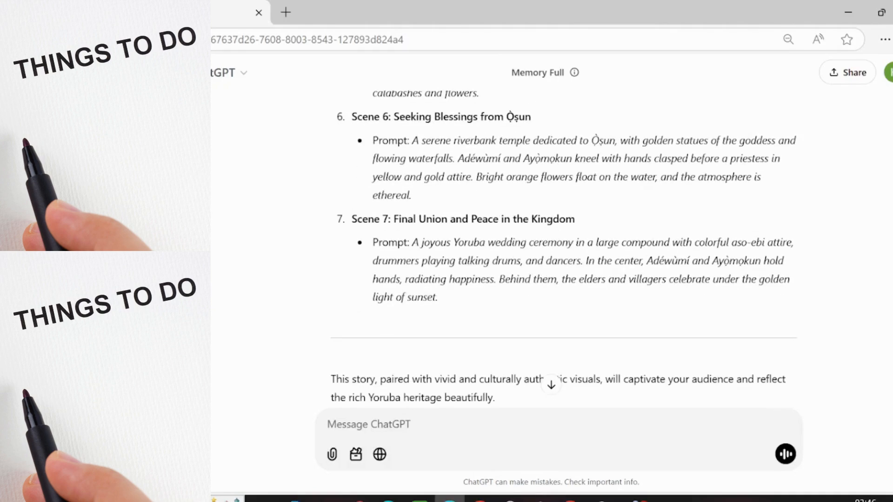
pyautogui.scroll(-1, 562, 251)
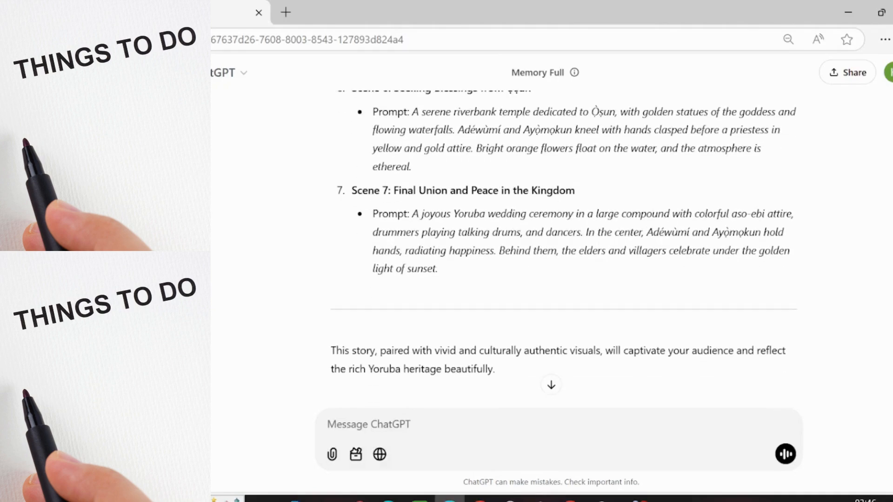
pyautogui.scroll(-4, 562, 251)
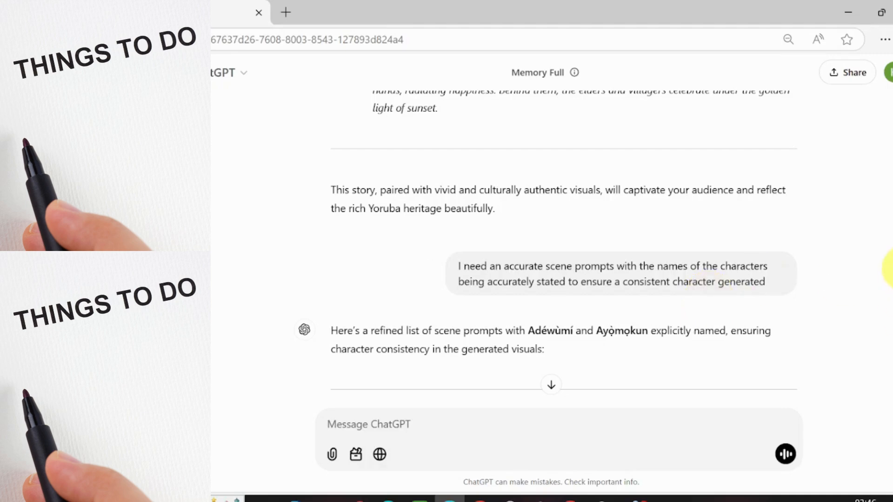
# Examine the request for consistent named characters and the refined scene prompts, comparing the character descriptions in Scenes 1 to 4.
pyautogui.scroll(-1, 551, 242)
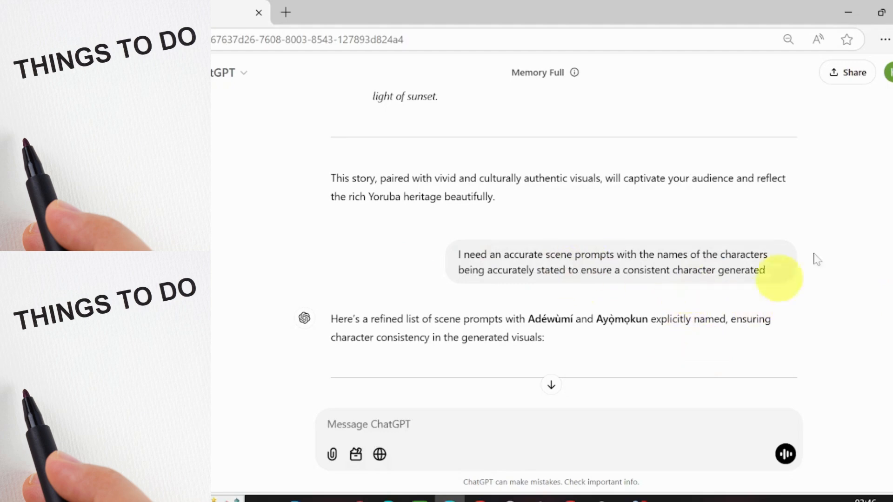
pyautogui.scroll(-3, 558, 242)
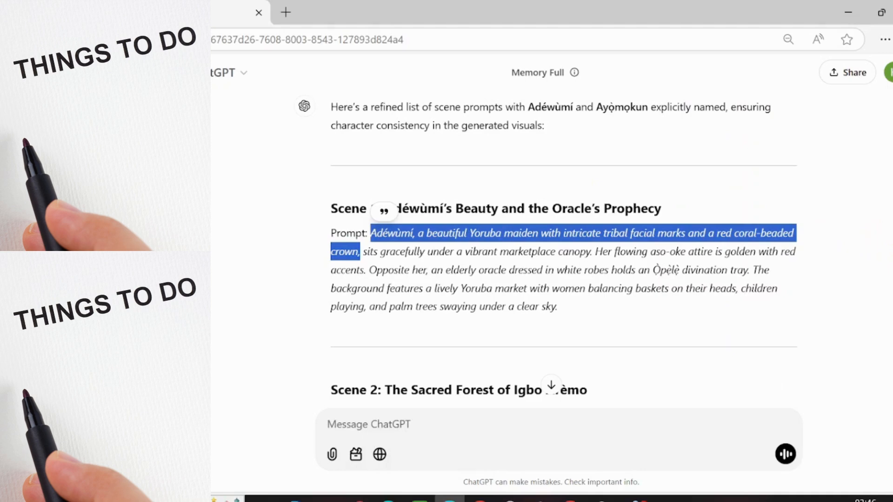
pyautogui.scroll(-3, 558, 242)
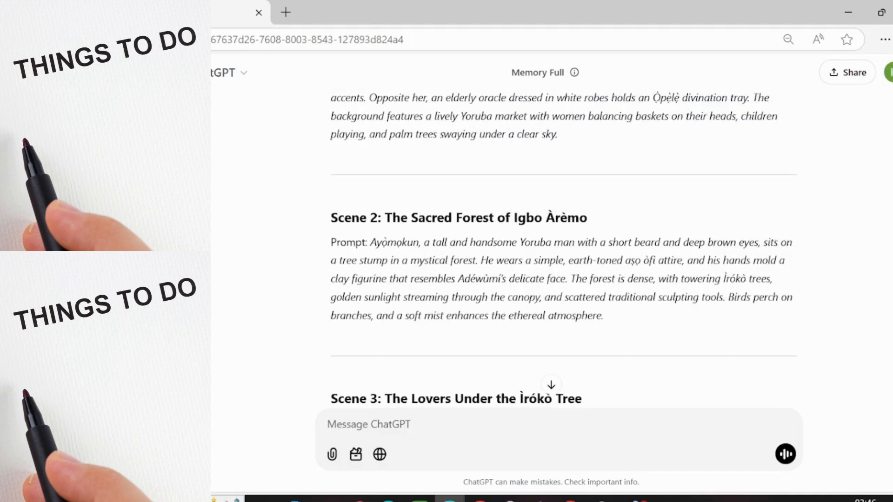
pyautogui.scroll(3, 673, 275)
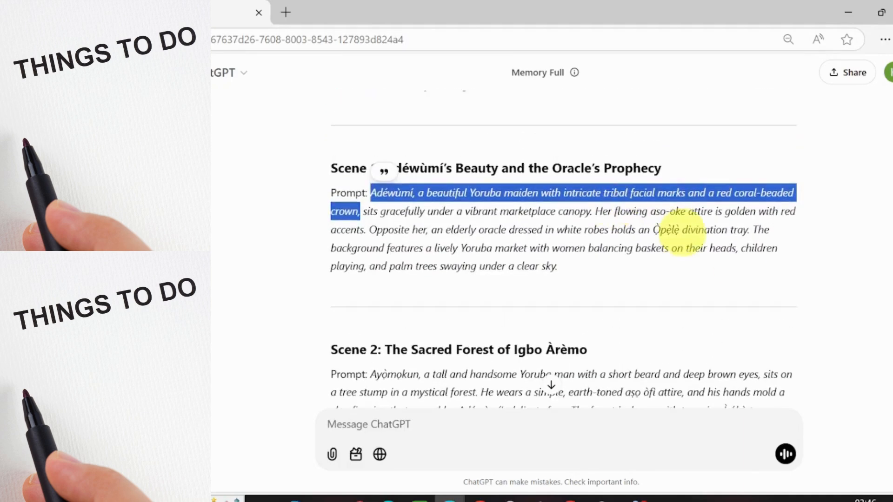
pyautogui.click(673, 276)
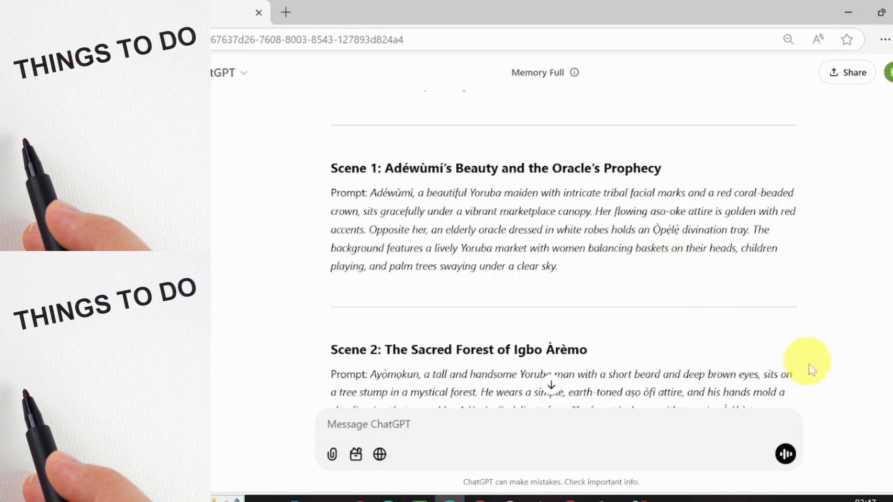
pyautogui.scroll(-4, 562, 255)
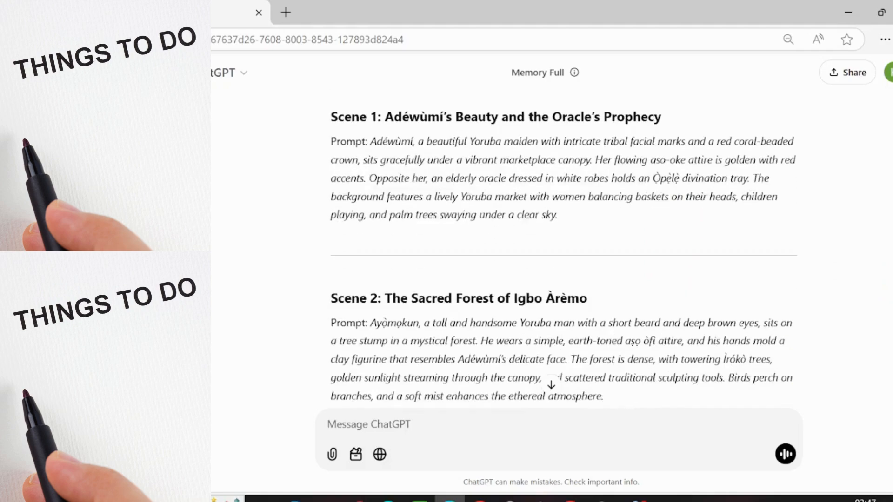
pyautogui.scroll(-8, 562, 249)
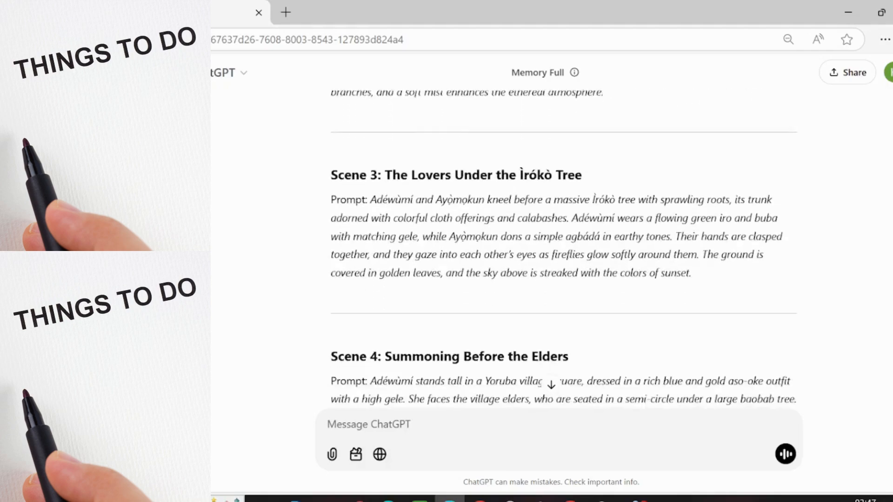
pyautogui.scroll(-4, 563, 246)
pyautogui.scroll(15, 563, 247)
pyautogui.scroll(10, 563, 246)
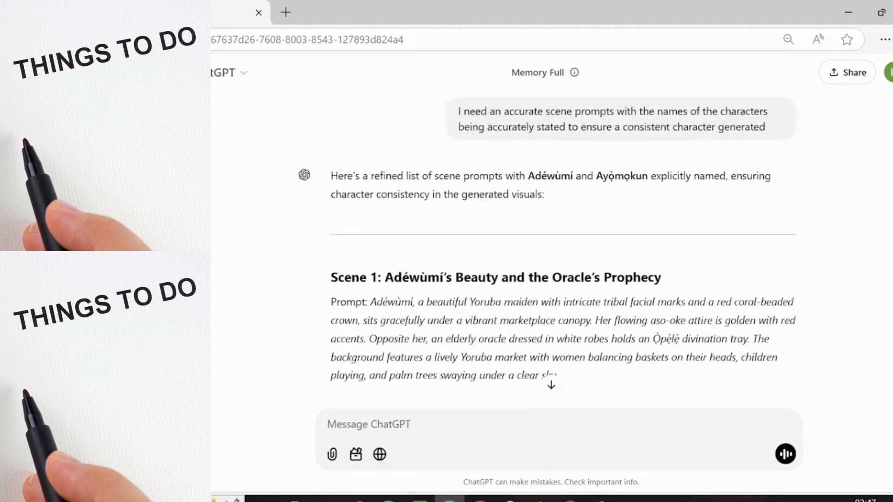
pyautogui.scroll(-6, 562, 247)
pyautogui.scroll(2, 563, 247)
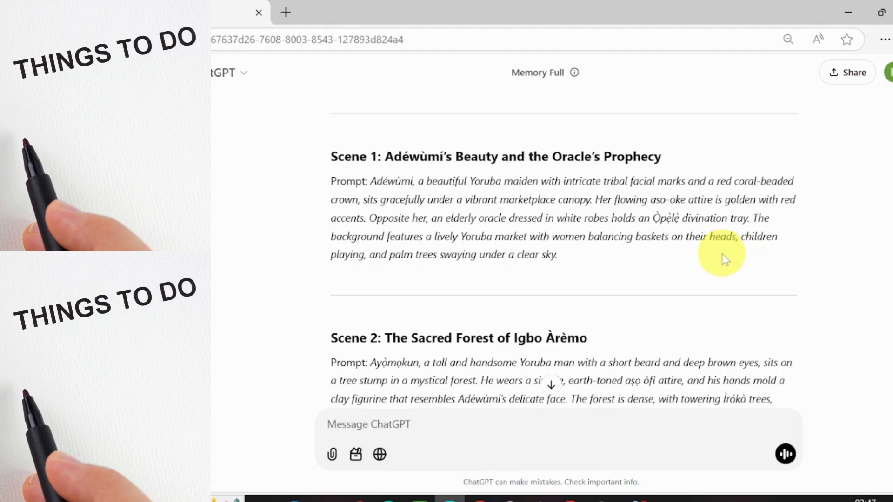
# Switch to Canva Dream Lab and review the images generated from the short prompt describing the Yoruba maiden with the red coral-beaded crown.
pyautogui.moveTo(569, 497)
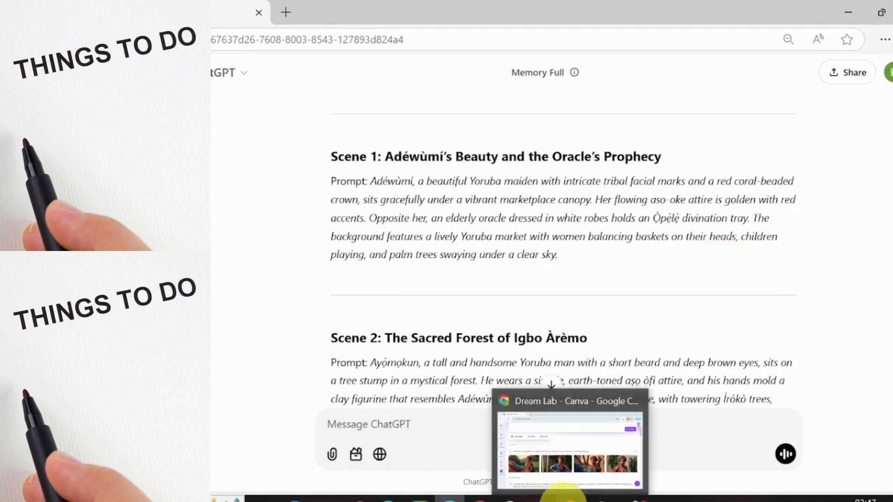
pyautogui.click(567, 472)
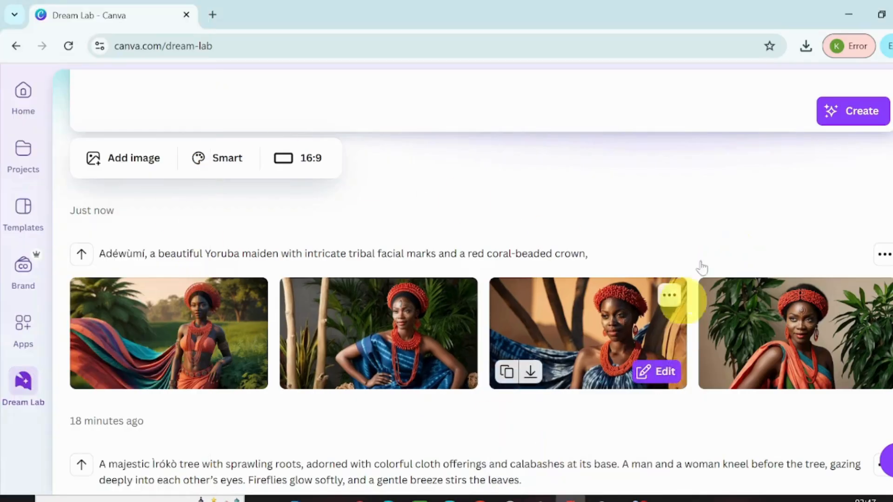
pyautogui.scroll(3, 465, 279)
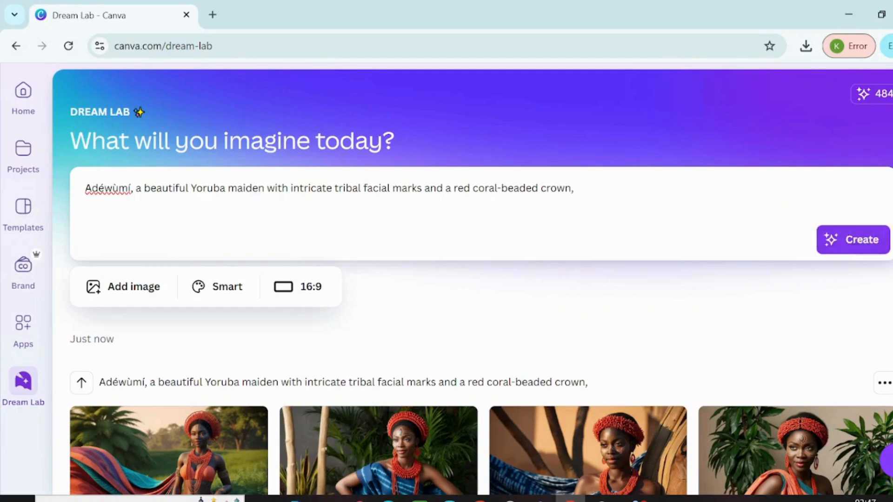
pyautogui.scroll(-5, 398, 186)
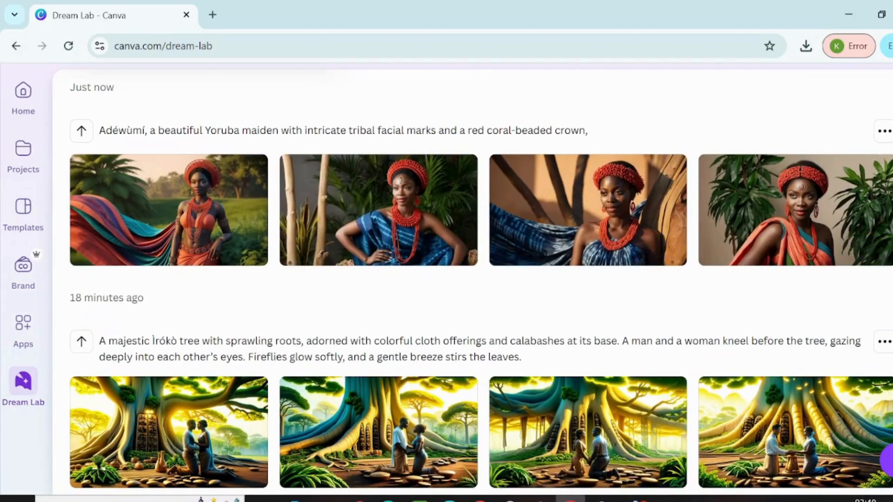
pyautogui.scroll(2, 473, 279)
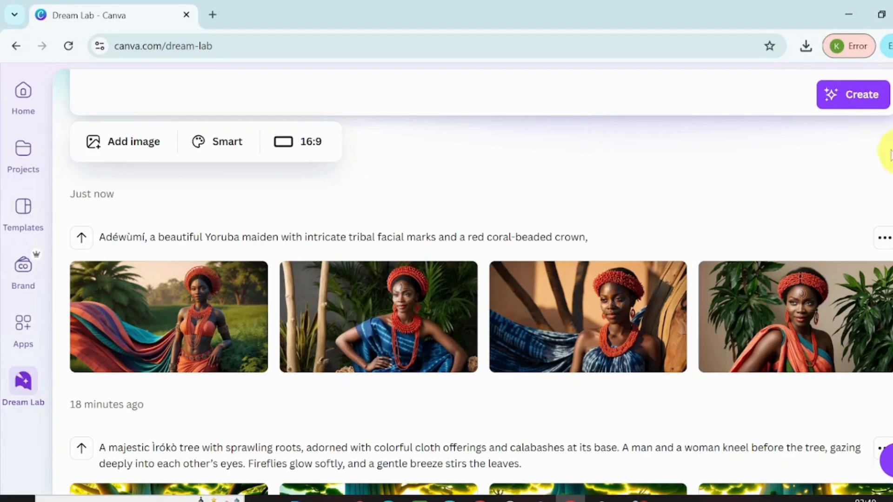
pyautogui.scroll(3, 320, 182)
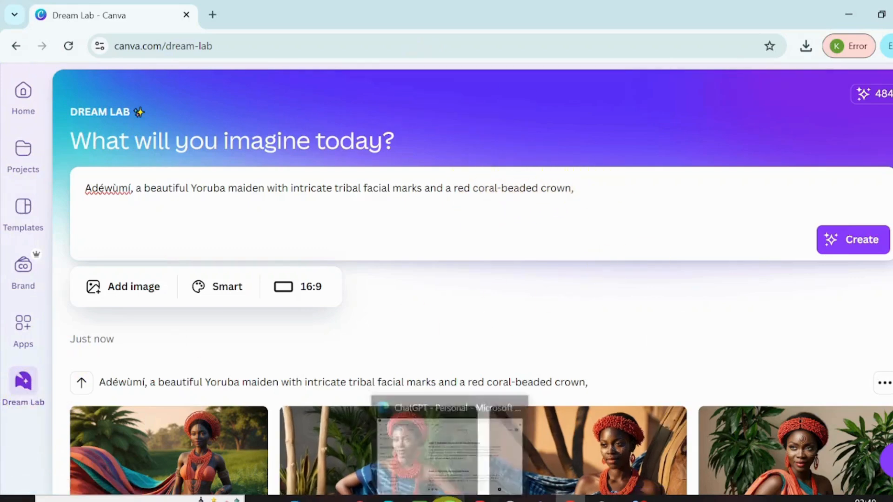
# Copy the full refined Scene 1 prompt from ChatGPT and replace the short prompt in Canva Dream Lab with it.
pyautogui.click(448, 497)
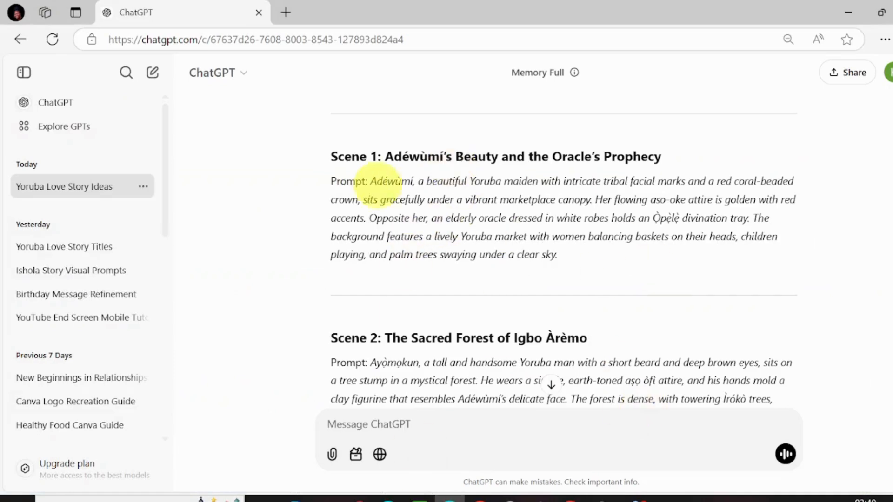
pyautogui.moveTo(371, 181); pyautogui.dragTo(570, 259)
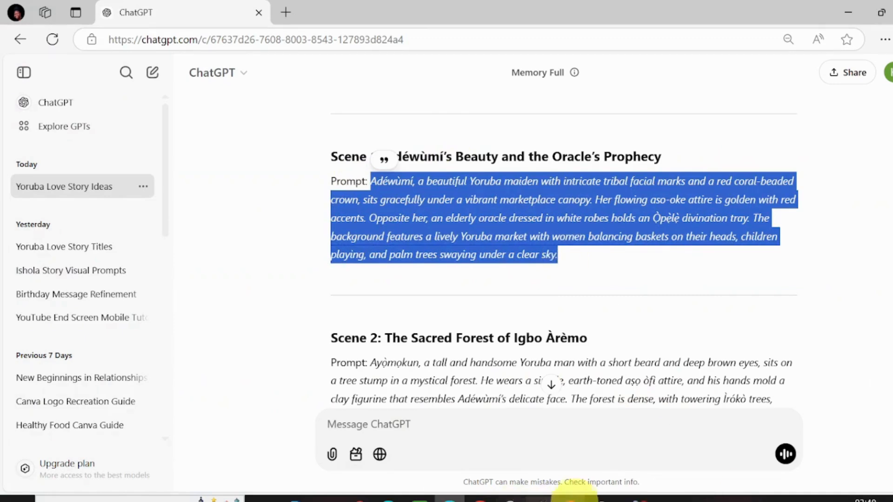
pyautogui.moveTo(574, 498)
pyautogui.click(563, 448)
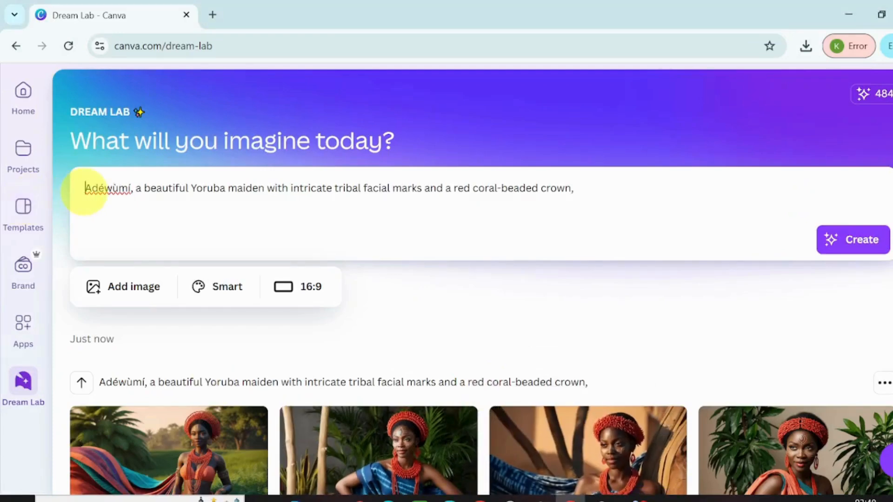
pyautogui.tripleClick(85, 188)
pyautogui.write('Adéwùmí, a beautiful Yoruba maiden with intricate tribal facial marks and a red coral-beaded crown, sits gracefully under a vibrant marketplace canopy. Her flowing aso-oke attire is golden with red accents. Opposite her, an elderly oracle dressed in white robes holds an Ọpẹlẹ divination tray. The background features a lively Yoruba market with women balancing baskets on their heads, children playing, and palm trees swaying under a clear sky.')
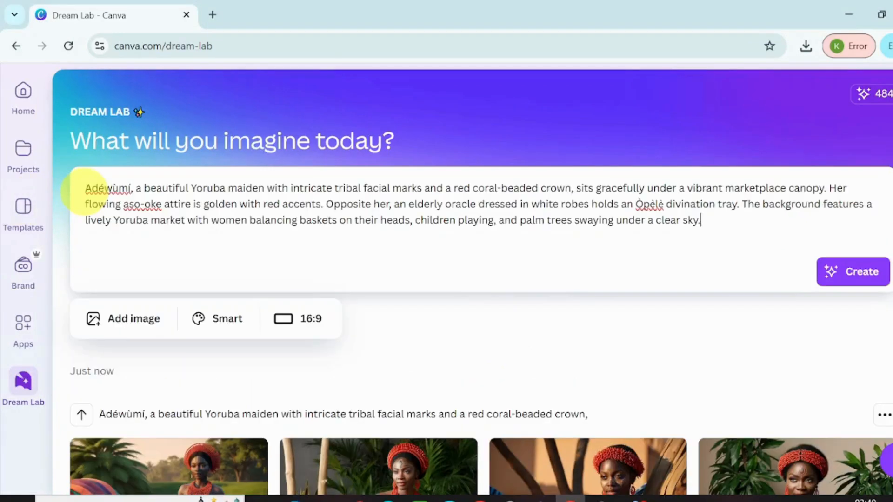
# Add the recently generated image of the maiden in blue attire standing before dark foliage as the style reference.
pyautogui.click(143, 326)
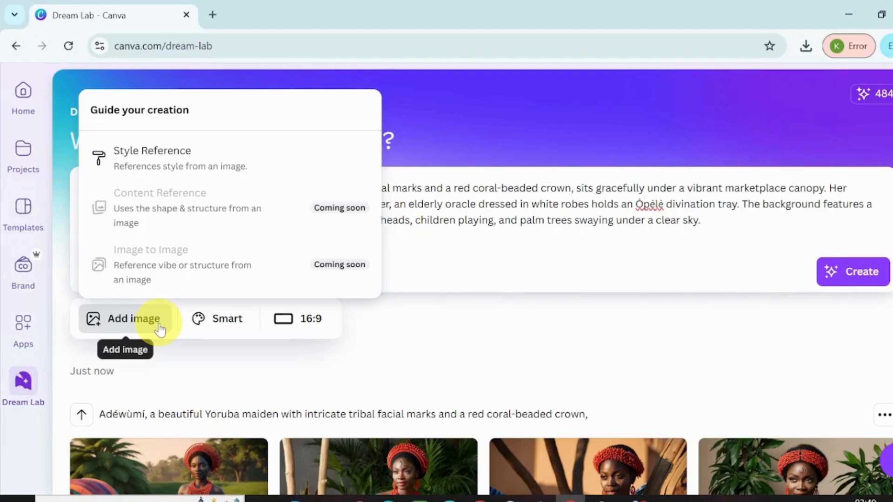
pyautogui.click(191, 178)
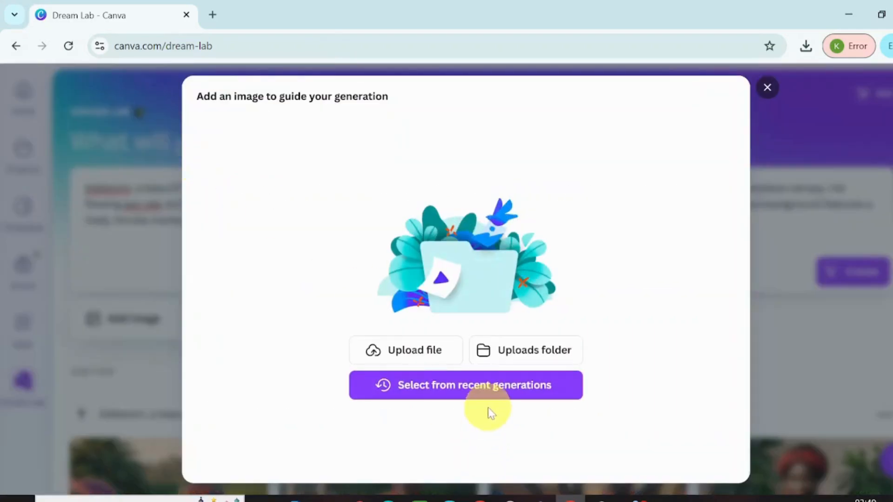
pyautogui.click(497, 400)
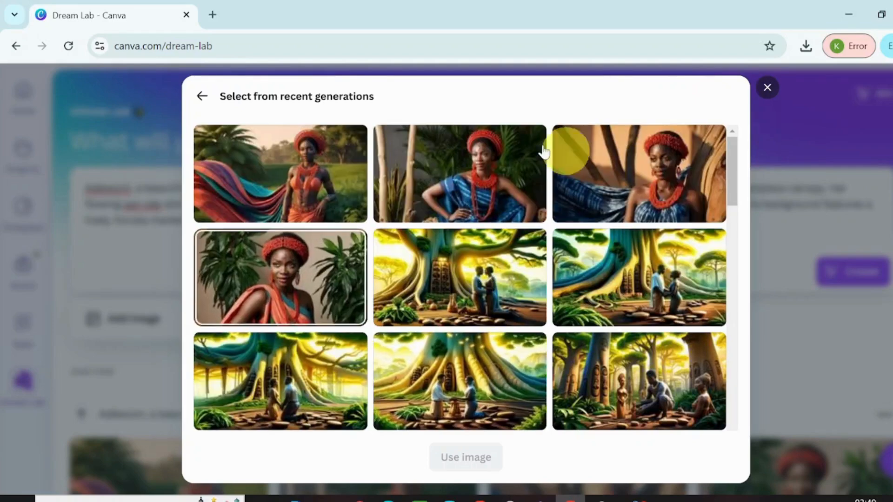
pyautogui.click(480, 190)
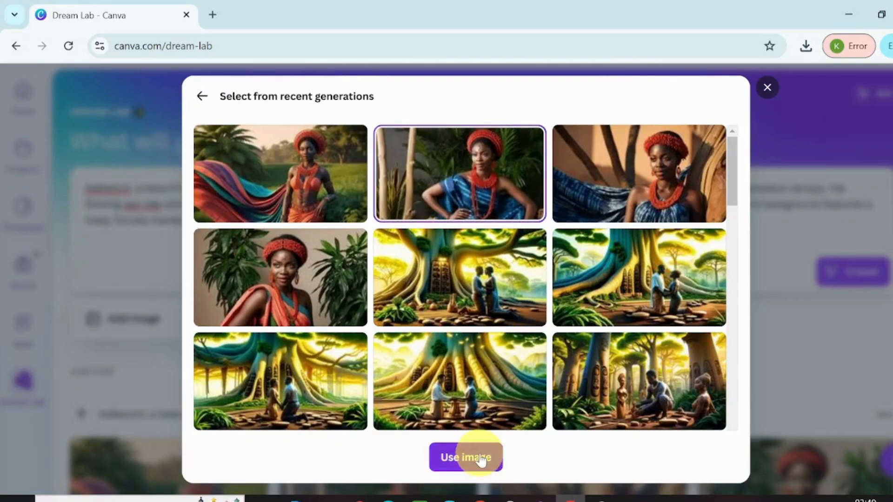
pyautogui.click(481, 459)
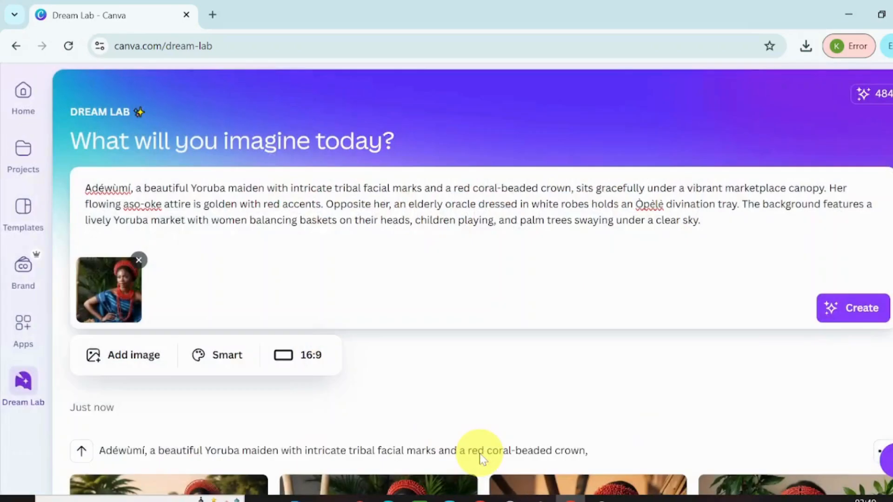
# Generate the Scene 1 marketplace images and download the first one, with the maiden seated in orange attire.
pyautogui.click(864, 307)
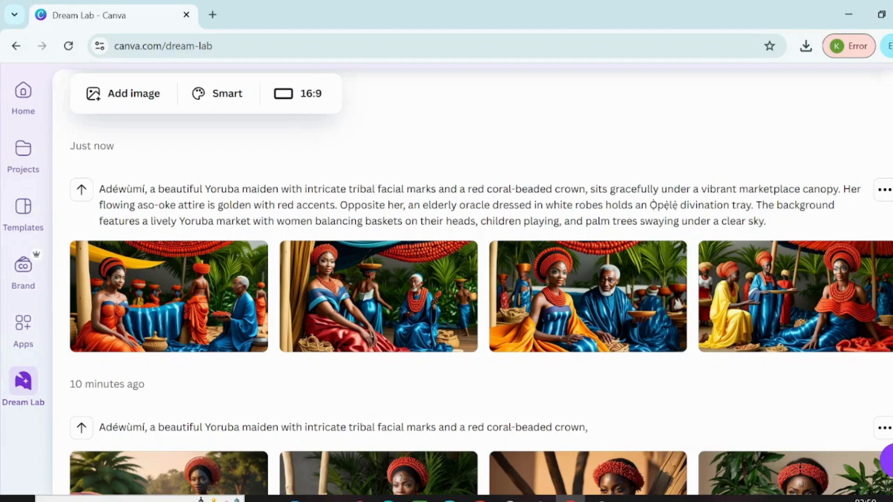
pyautogui.scroll(-1, 171, 280)
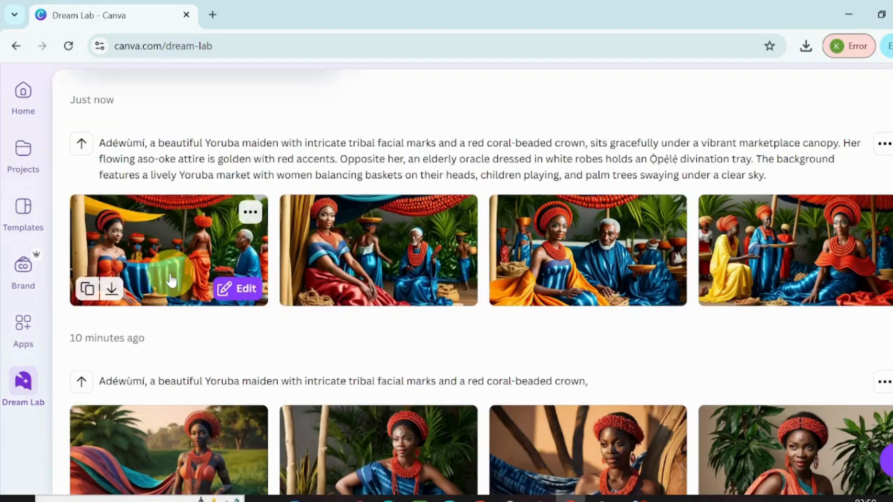
pyautogui.click(112, 291)
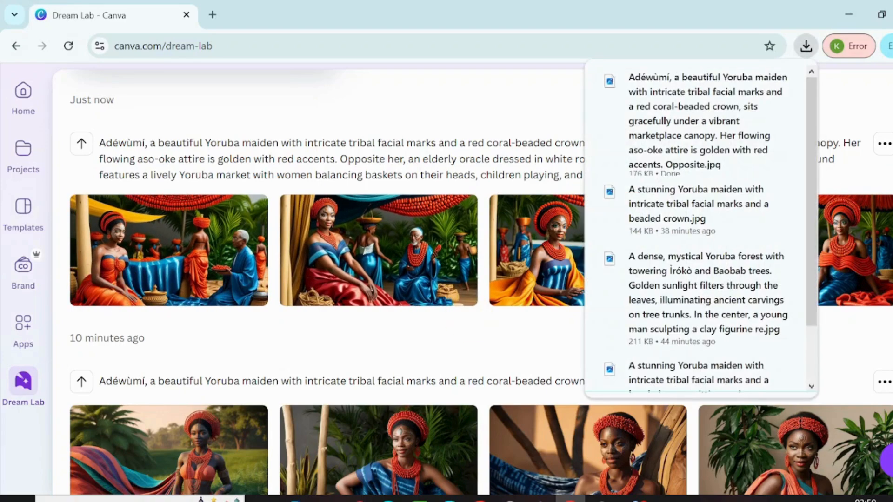
# Copy the full Scene 2 sacred forest prompt from ChatGPT and replace the Scene 1 prompt in Canva Dream Lab with it.
pyautogui.scroll(5, 535, 410)
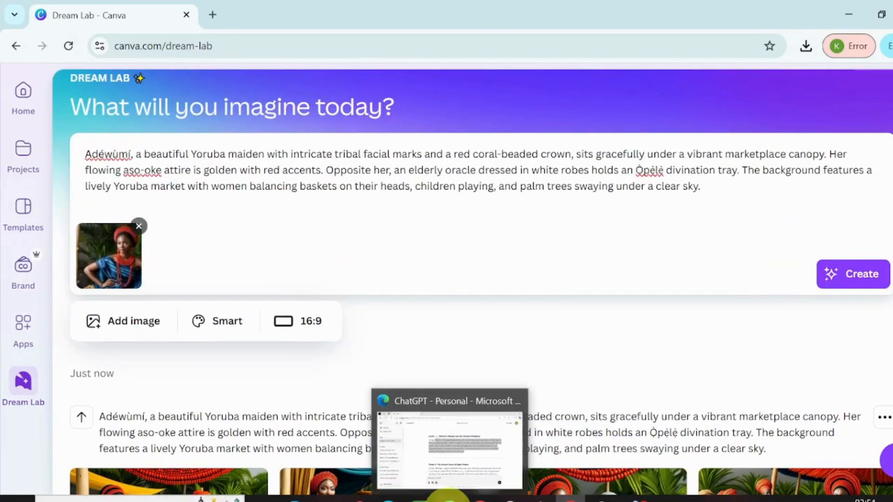
pyautogui.click(448, 497)
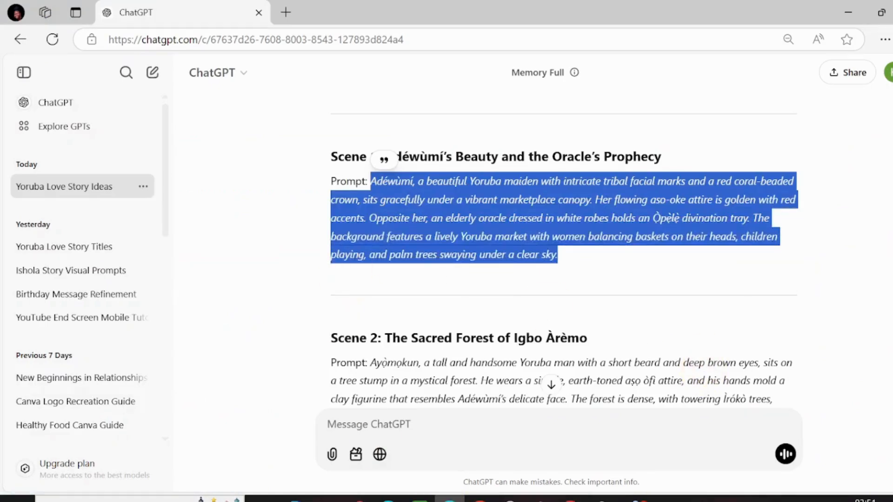
pyautogui.scroll(-4, 474, 113)
pyautogui.moveTo(370, 150); pyautogui.dragTo(609, 229)
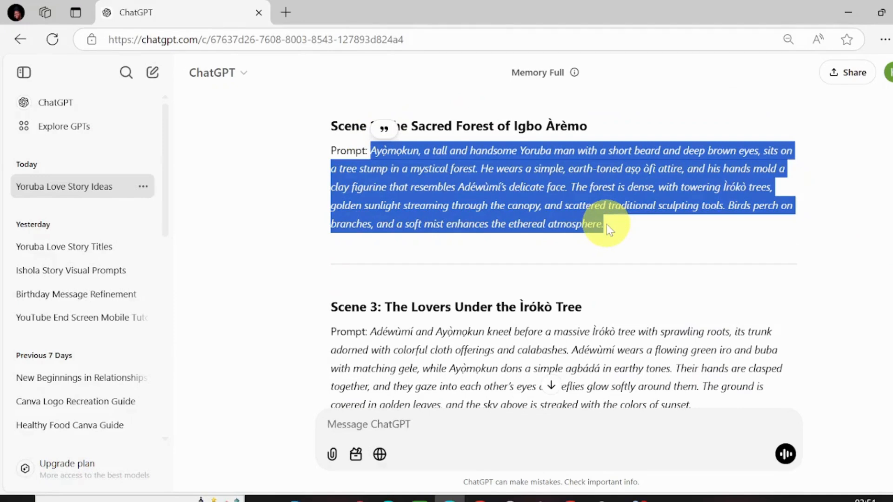
pyautogui.scroll(-3, 477, 113)
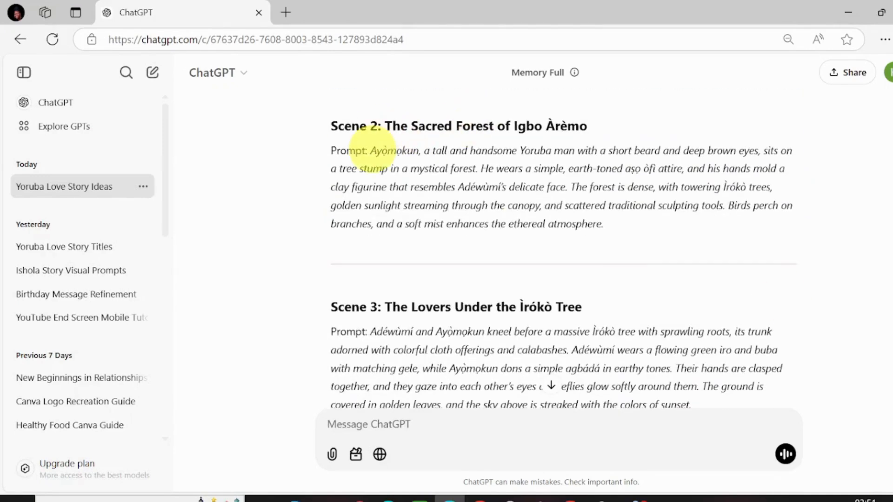
pyautogui.moveTo(371, 150); pyautogui.dragTo(609, 228)
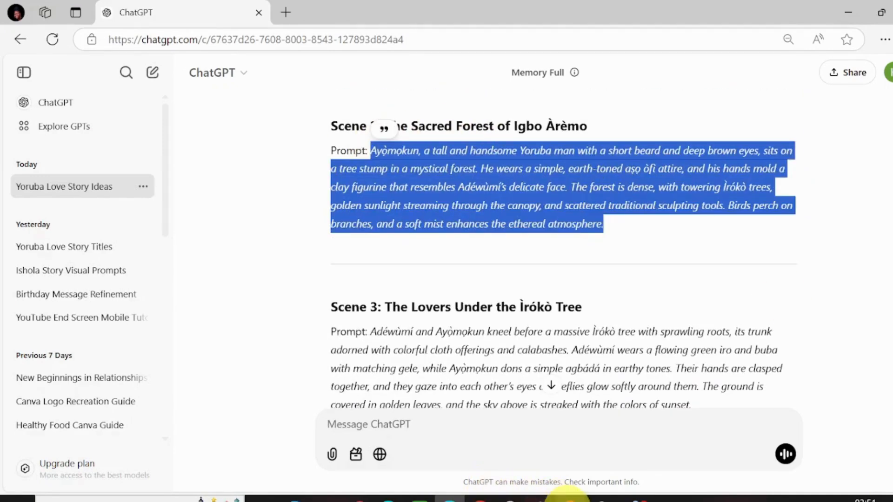
pyautogui.click(571, 499)
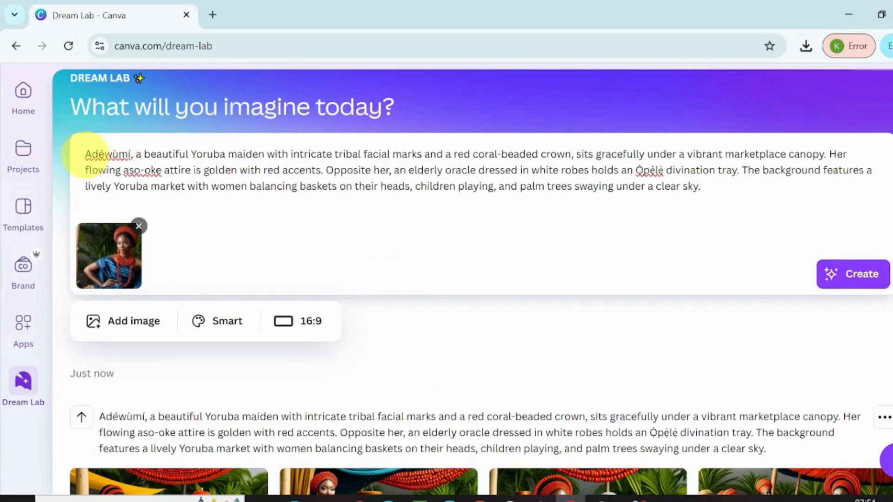
pyautogui.tripleClick(85, 153)
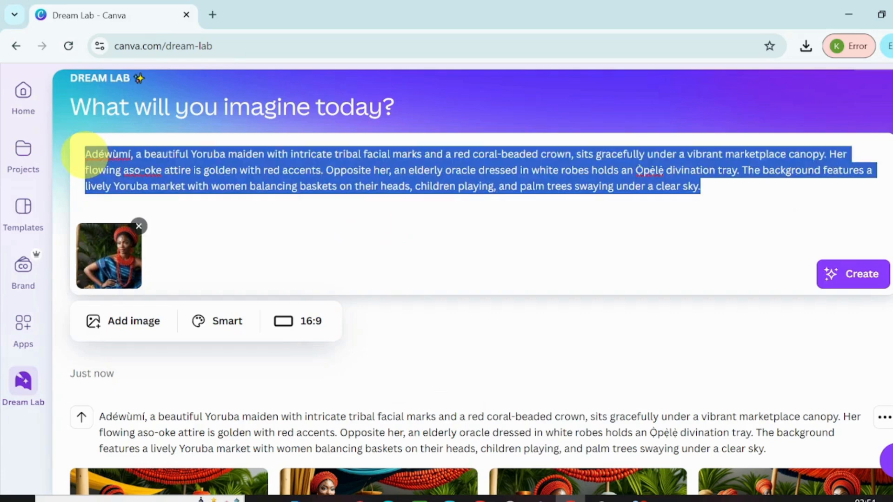
pyautogui.write('Ayòmokun, a tall and handsome Yoruba man with a short beard and deep brown eyes, sits on a tree stump in a mystical forest. He wears a simple, earth-toned aso òfì attire, and his hands mold a clay figurine that resembles Adéwùmí’s delicate face. The forest is dense, with towering Ìrókò trees, golden sunlight streaming through the canopy, and scattered traditional sculpting tools. Birds perch on branches, and a soft mist enhances the ethereal atmosphere.')
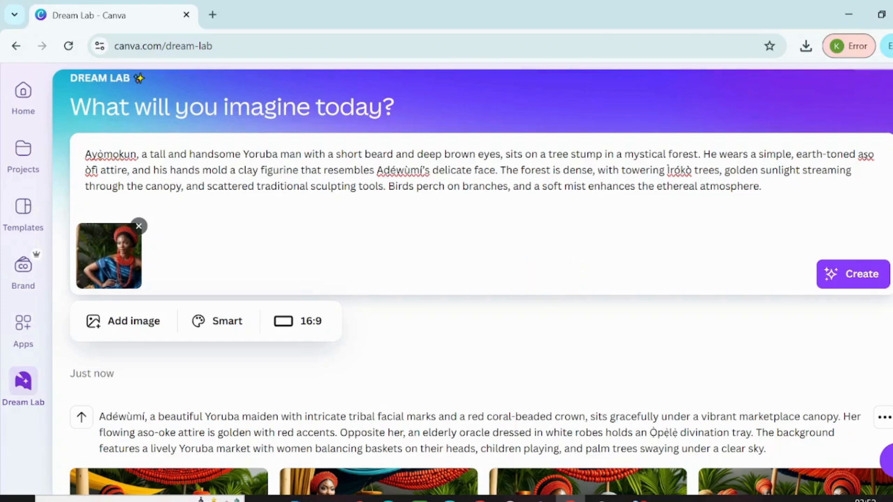
# Copy the maiden's description up to "crown" from the Scene 1 prompt in ChatGPT and append it to the Scene 2 prompt in Canva Dream Lab.
pyautogui.scroll(-10, 471, 279)
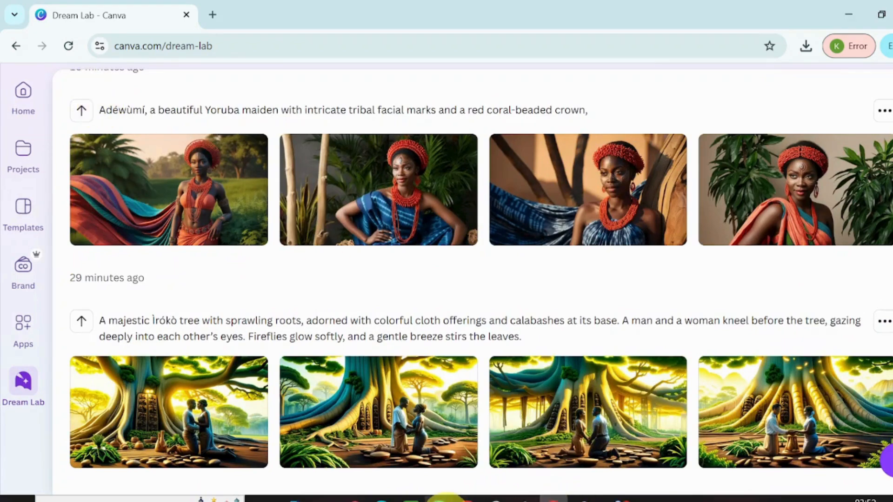
pyautogui.click(439, 498)
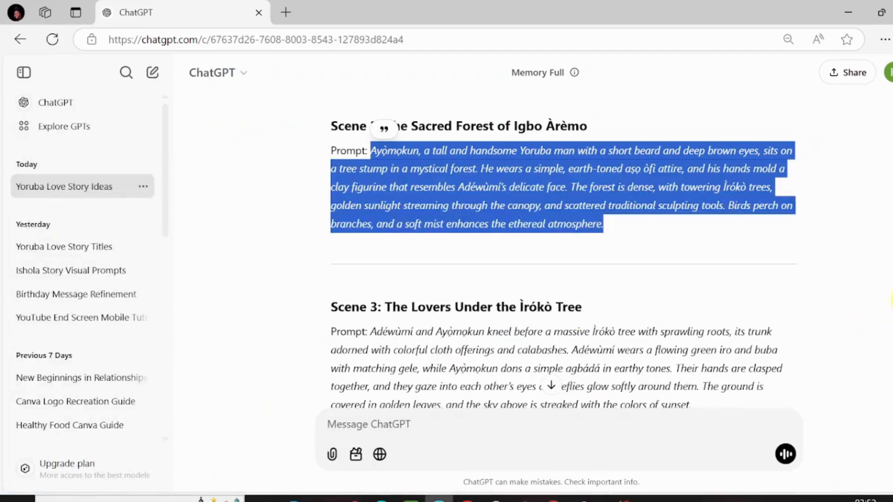
pyautogui.scroll(8, 557, 251)
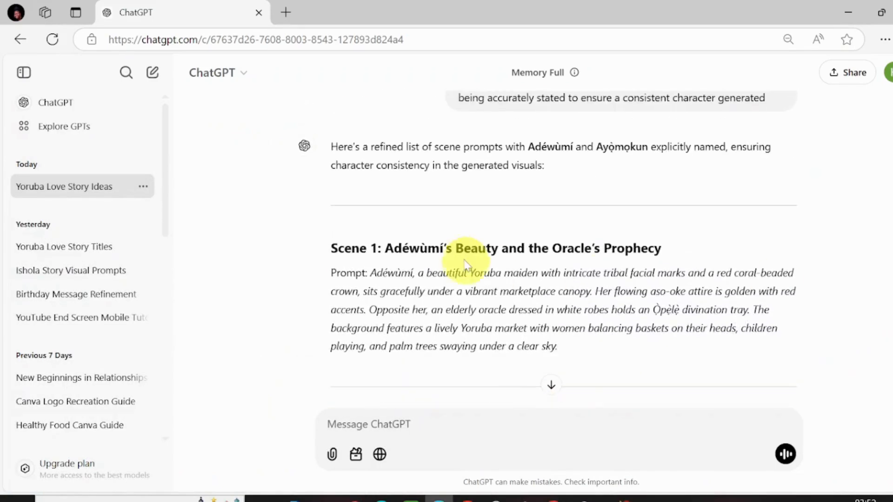
pyautogui.moveTo(369, 272); pyautogui.dragTo(361, 292)
pyautogui.hotkey('ctrl', 'c')
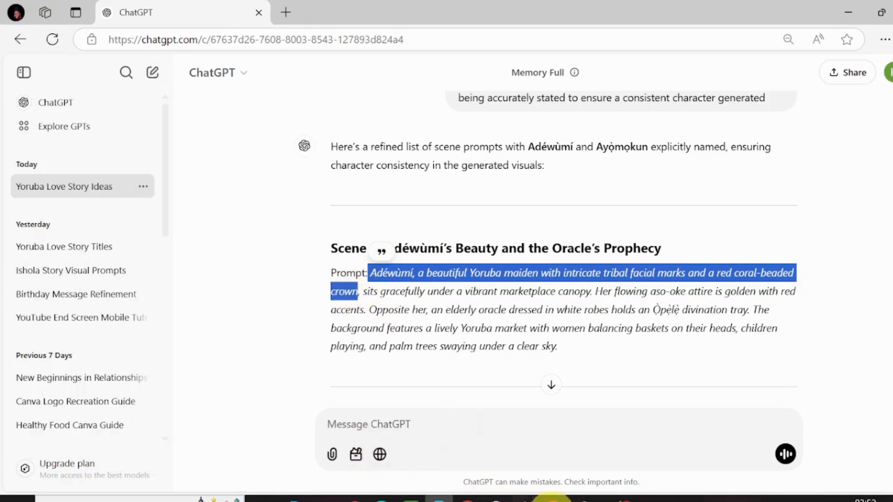
pyautogui.click(553, 498)
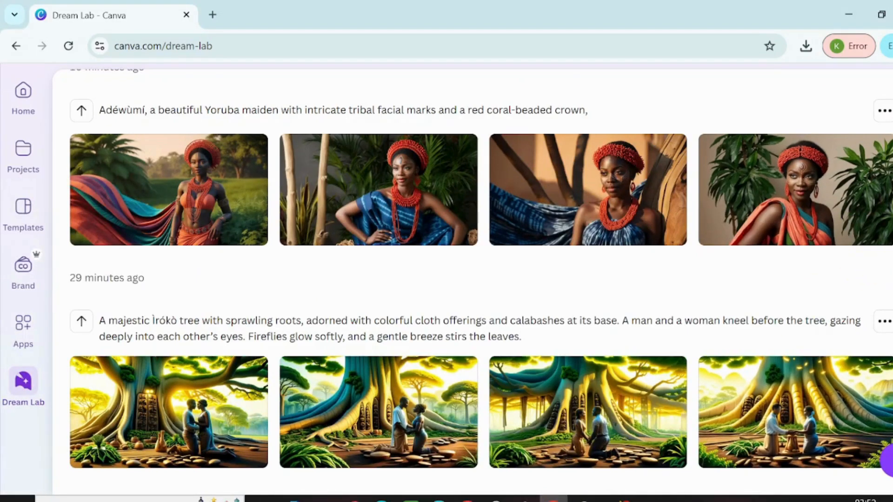
pyautogui.write('Ayòmokun, a tall and handsome Yoruba man with a short beard and deep brown eyes, sits on a tree stump in a mystical forest. He wears a simple, earth-toned aso òfi attire, and his hands mold a clay figurine that resembles Adéwùmí’s delicate face. The forest is dense, with towering Ìrókò trees, golden sunlight streaming through the canopy, and scattered traditional sculpting tools. Birds perch on branches, and a soft mist enhances the ethereal atmosphere.')
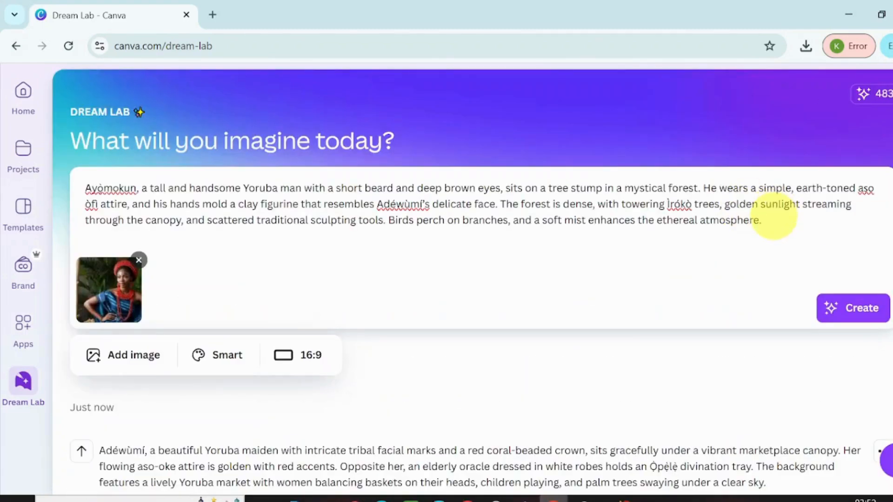
pyautogui.hotkey('ctrl', 'v')
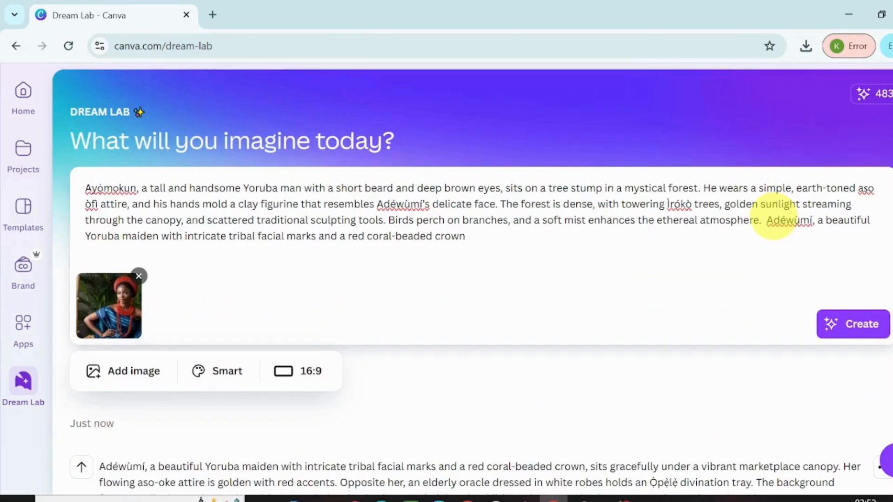
# Replace the full stop after "atmosphere" with "being watched at a far distance by" to link the scene to the maiden's description.
pyautogui.click(766, 221)
pyautogui.press('BackSpace')
pyautogui.press('BackSpace')
pyautogui.press('BackSpace')
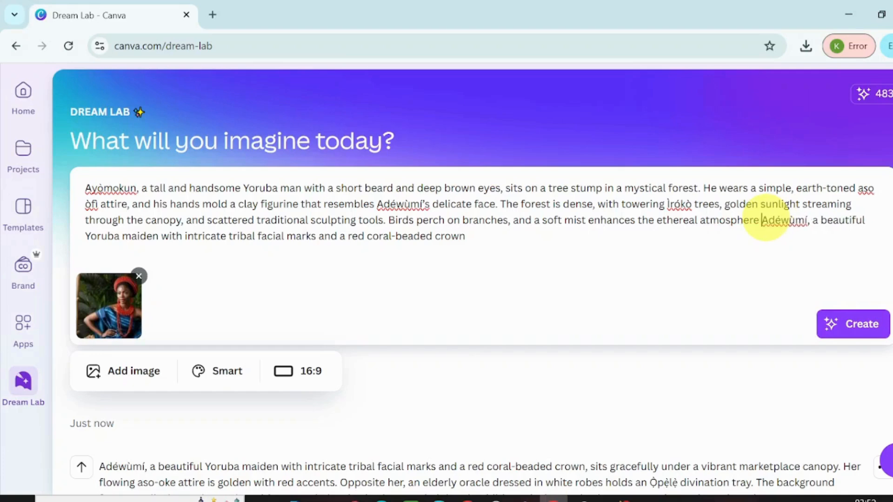
pyautogui.write('be')
pyautogui.write('ing wa')
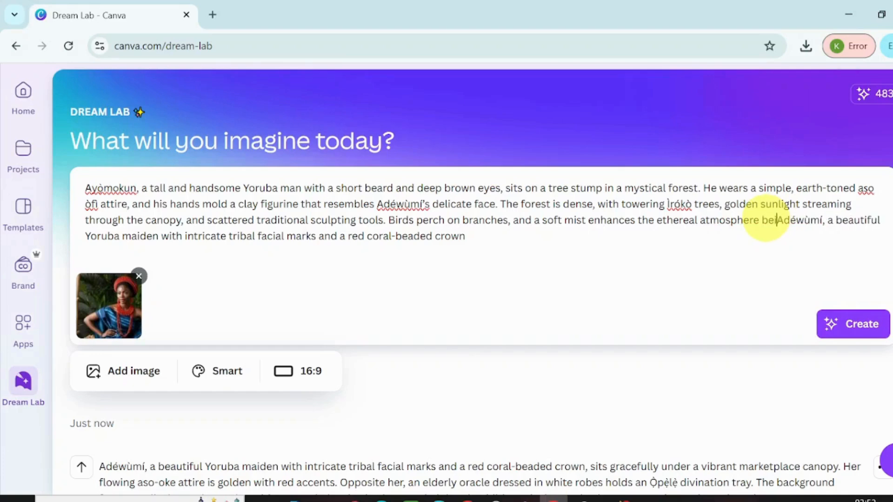
pyautogui.write('tched ')
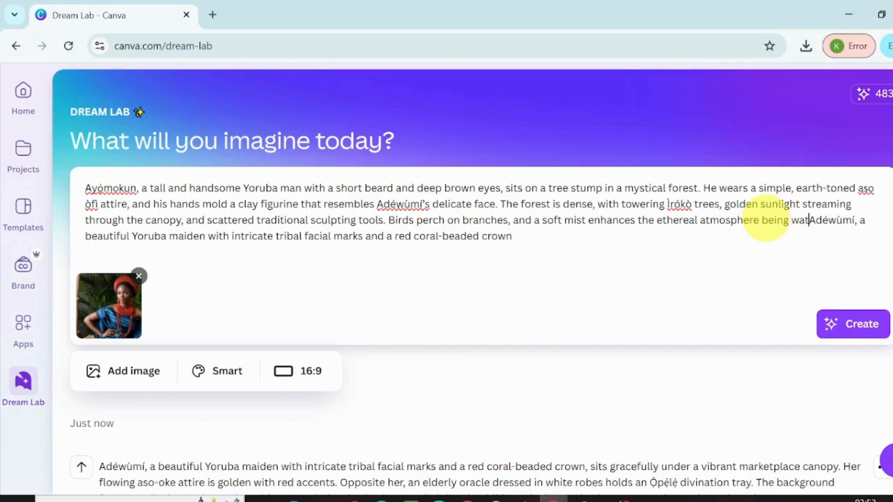
pyautogui.write('at a fa')
pyautogui.write('r distan')
pyautogui.write('ce')
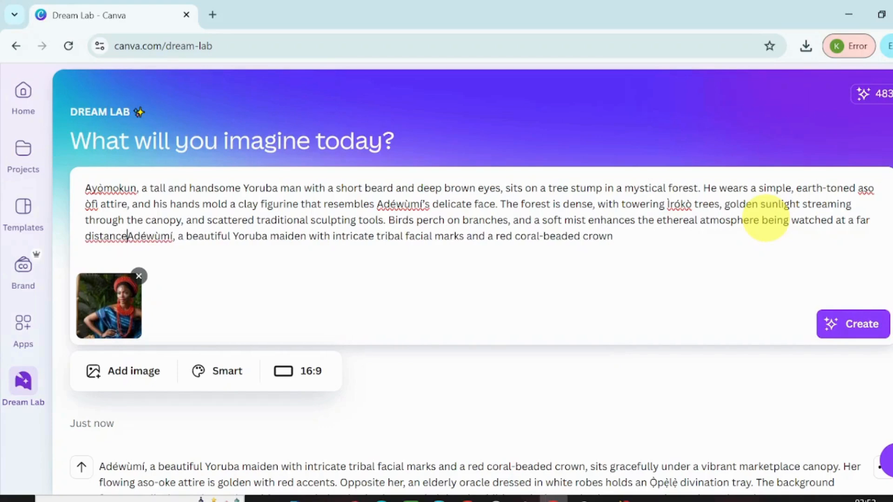
pyautogui.write(' by')
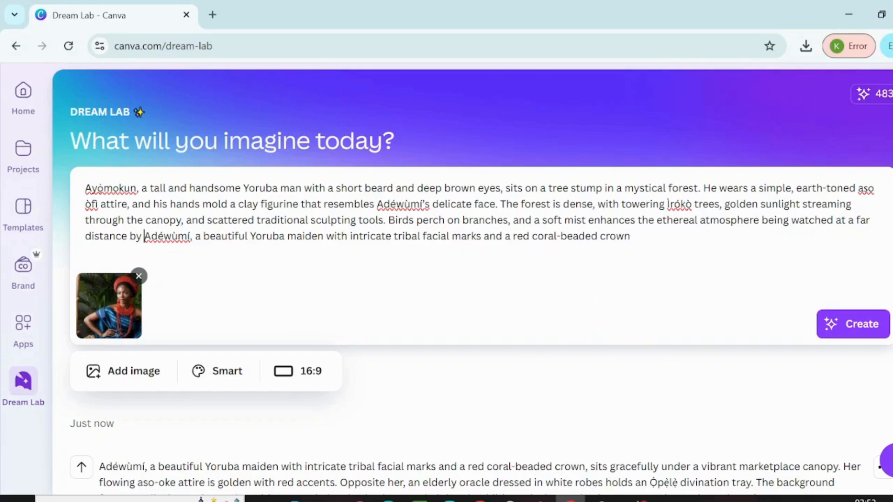
# Generate the Scene 2 forest images from the extended prompt with the maiden's image as style reference.
pyautogui.scroll(-8, 473, 284)
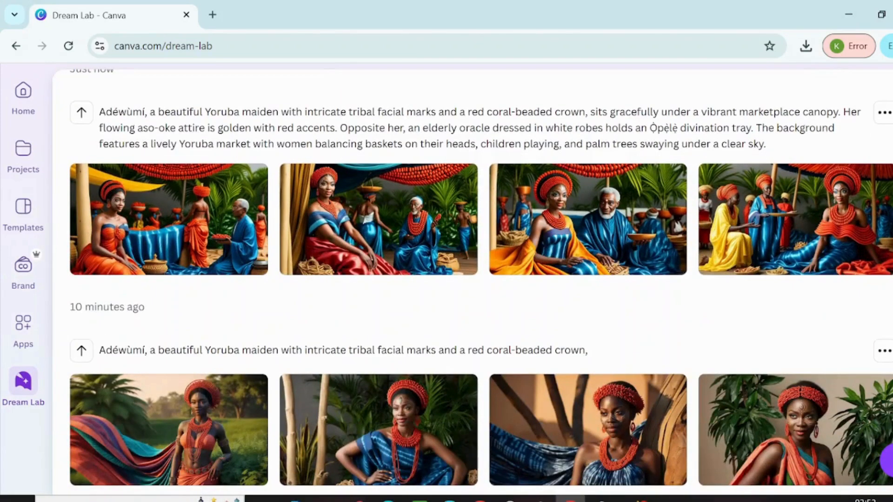
pyautogui.scroll(7, 473, 284)
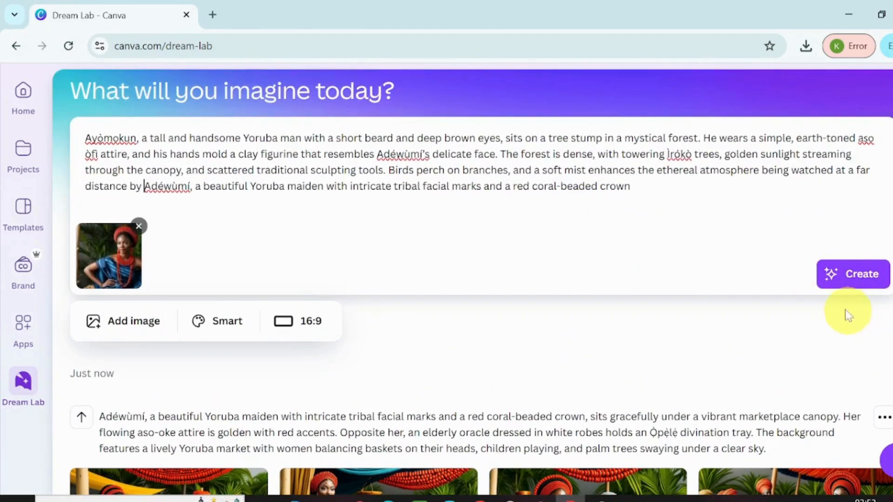
pyautogui.click(840, 275)
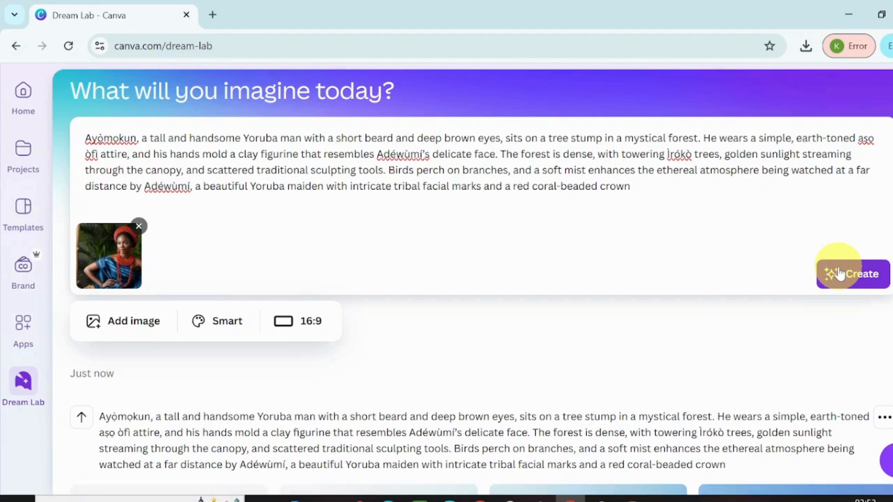
# Look through the available image styles without changing the selection, and check the generated Scene 2 images.
pyautogui.click(218, 326)
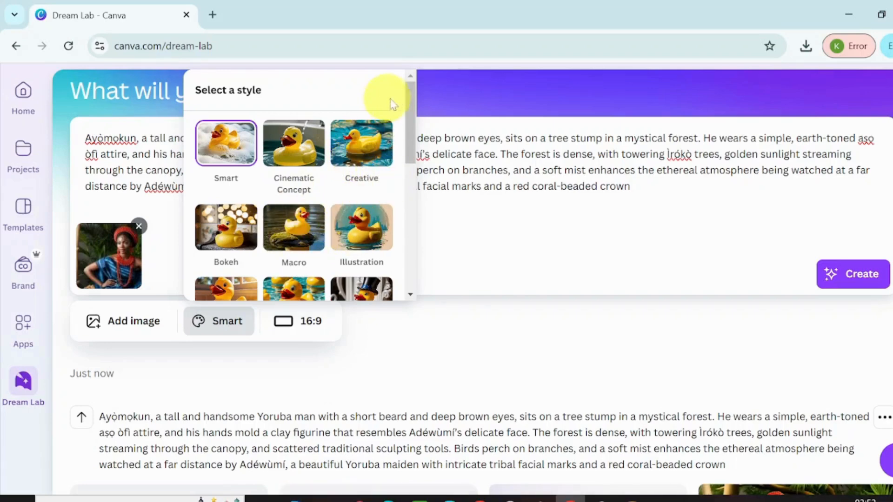
pyautogui.moveTo(410, 121)
pyautogui.mouseDown()
pyautogui.moveTo(435, 198)
pyautogui.moveTo(412, 247)
pyautogui.moveTo(398, 60)
pyautogui.mouseUp()
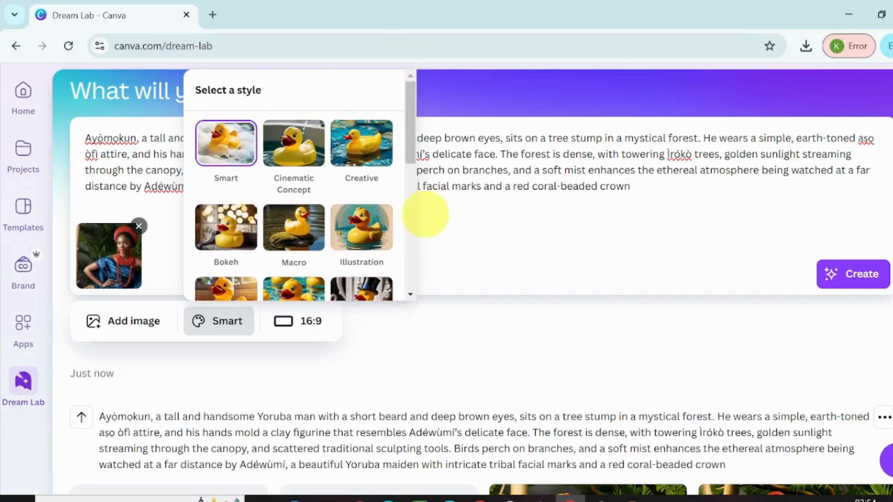
pyautogui.click(548, 343)
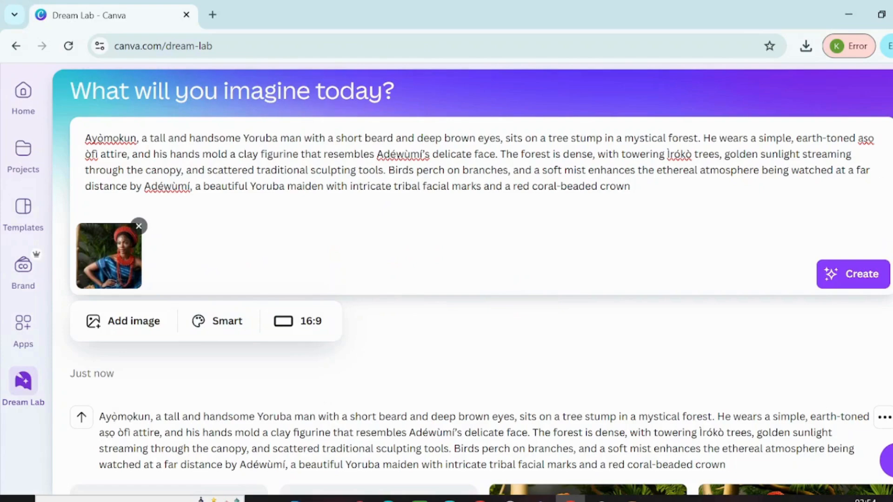
pyautogui.scroll(-1, 472, 285)
pyautogui.scroll(-4, 471, 285)
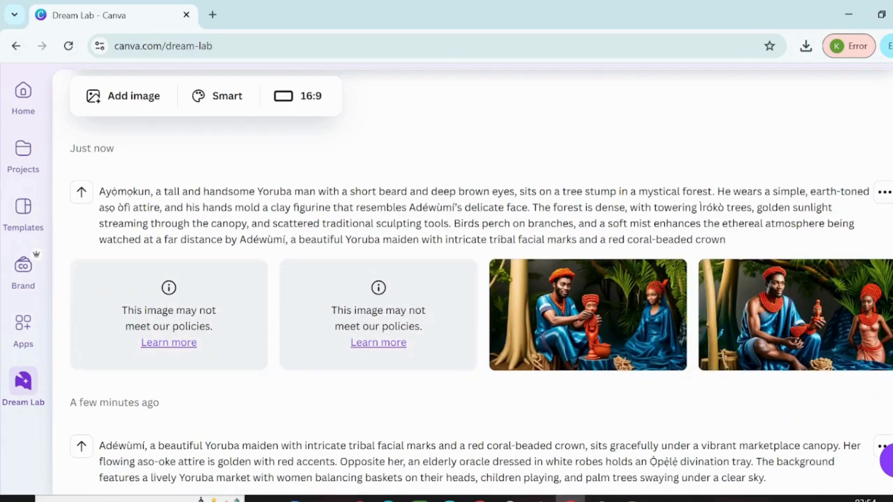
# Look through the available aspect ratios without changing the selection, and check the generated Scene 2 images.
pyautogui.scroll(1, 471, 285)
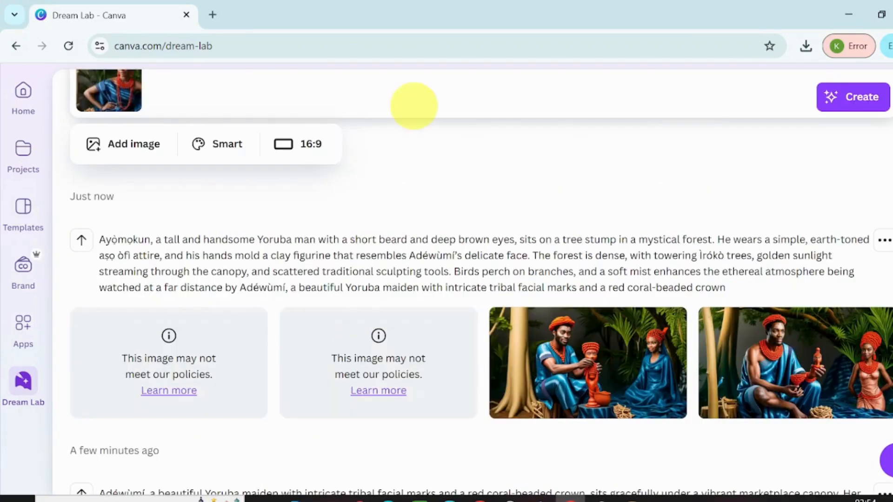
pyautogui.click(291, 144)
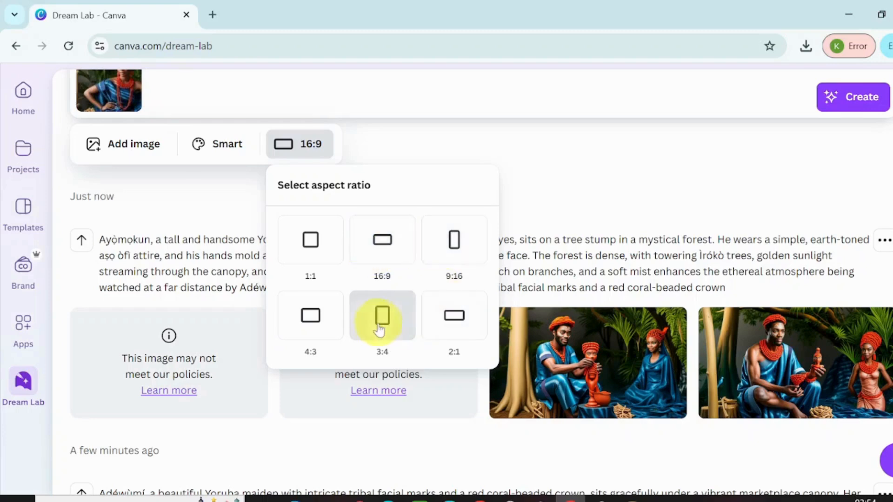
pyautogui.click(375, 140)
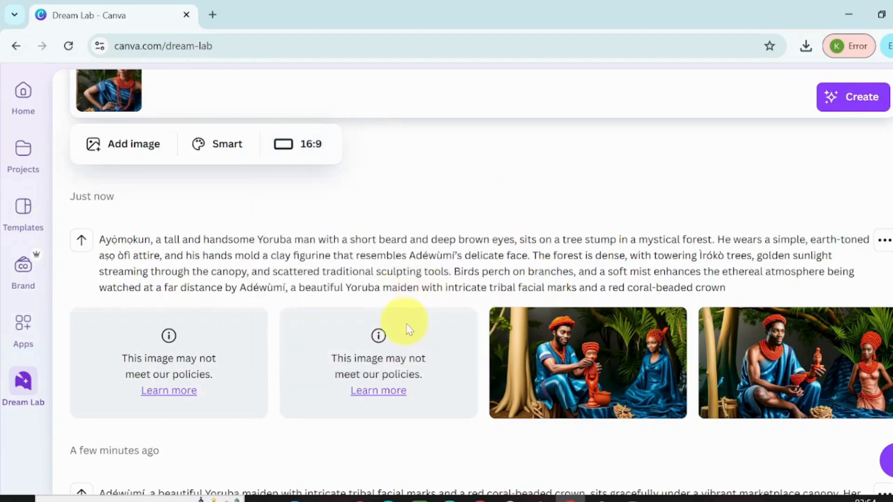
pyautogui.moveTo(879, 399)
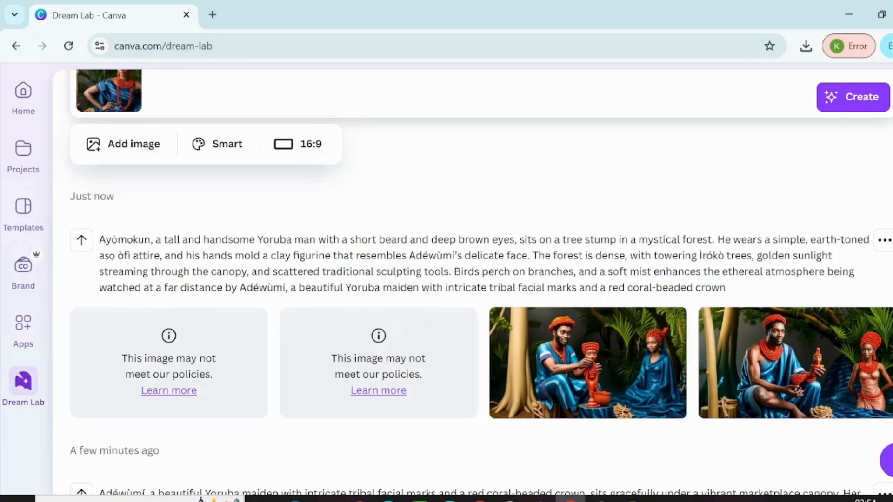
pyautogui.scroll(-2, 479, 284)
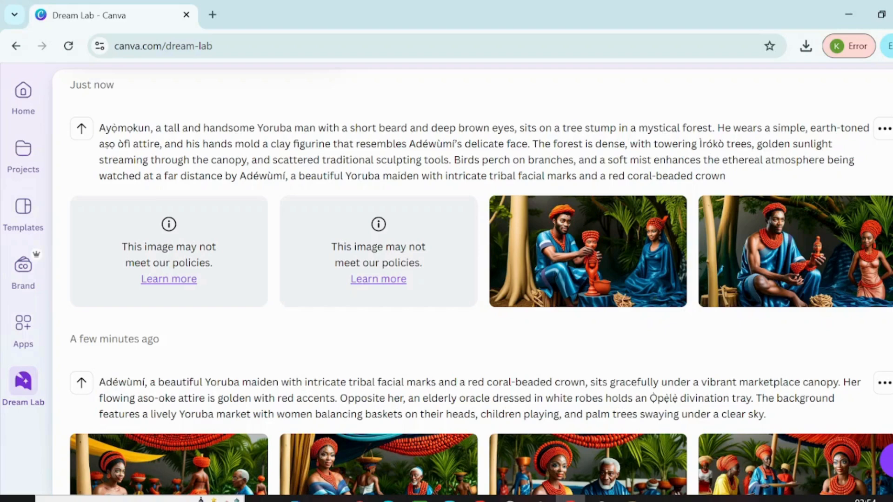
# Generate the Scene 2 images again from the same prompt and download the third one, showing the man seated beneath the red-beaded tree.
pyautogui.scroll(6, 479, 283)
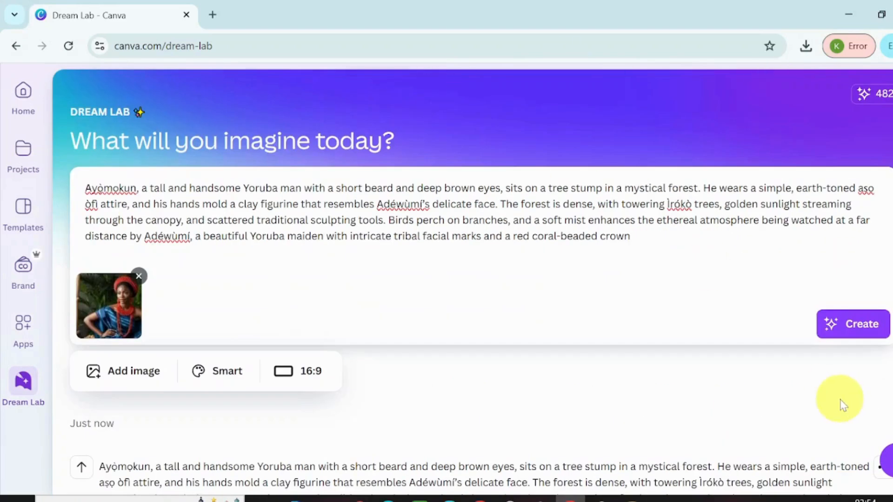
pyautogui.click(838, 325)
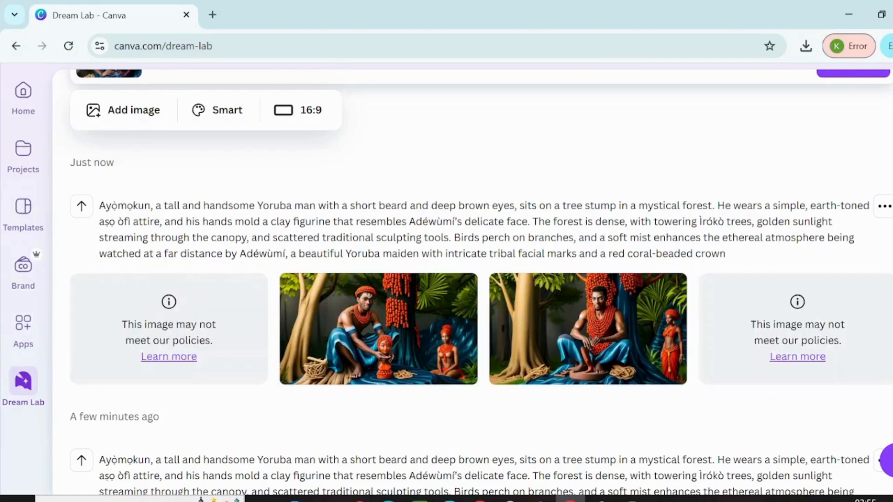
pyautogui.moveTo(624, 302)
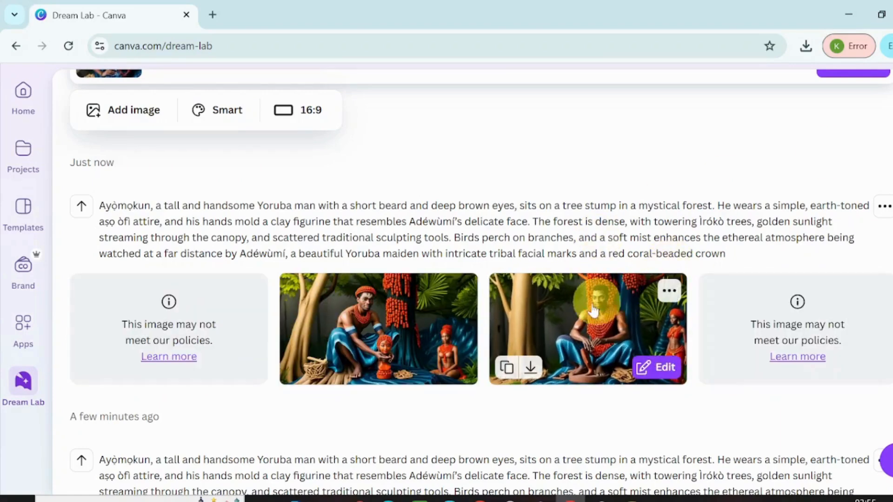
pyautogui.scroll(-2, 582, 302)
pyautogui.click(530, 294)
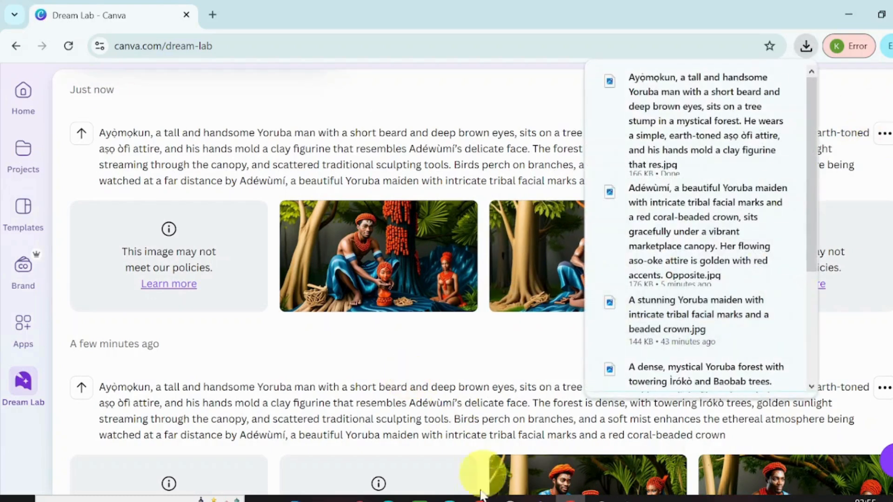
# Copy the Scene 3 prompt "The Lovers Under the Ìrókò Tree" from ChatGPT and replace the Scene 2 prompt in Canva Dream Lab with it.
pyautogui.click(449, 498)
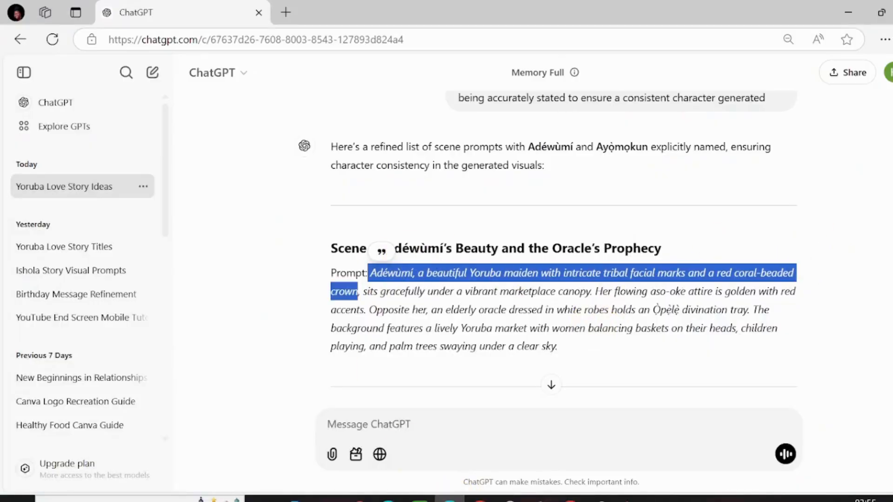
pyautogui.scroll(-5, 563, 247)
pyautogui.scroll(-4, 563, 247)
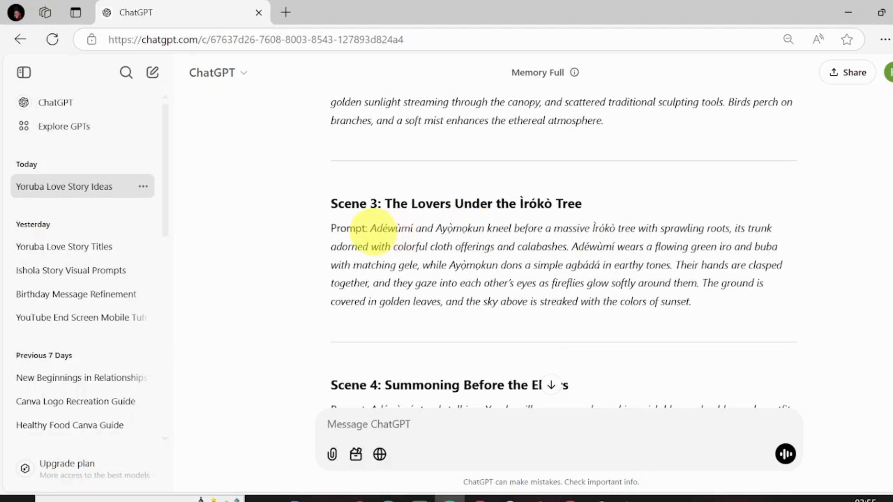
pyautogui.moveTo(371, 228); pyautogui.dragTo(698, 308)
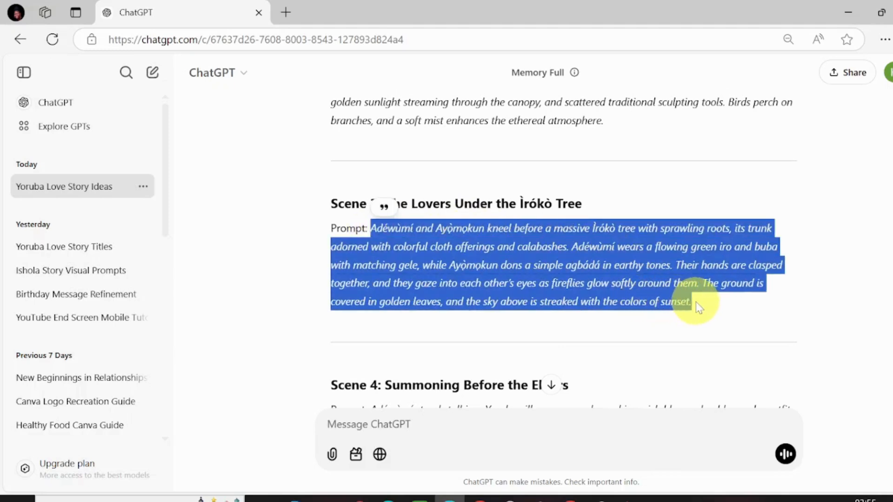
pyautogui.moveTo(571, 498)
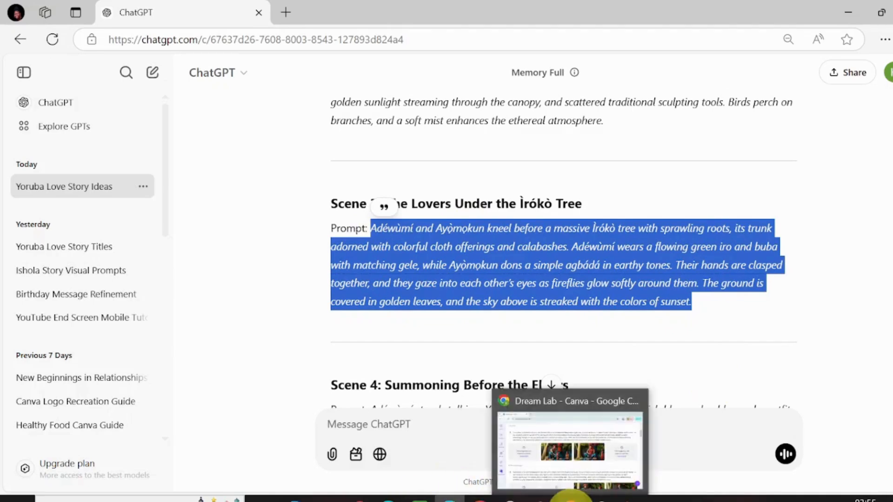
pyautogui.click(574, 497)
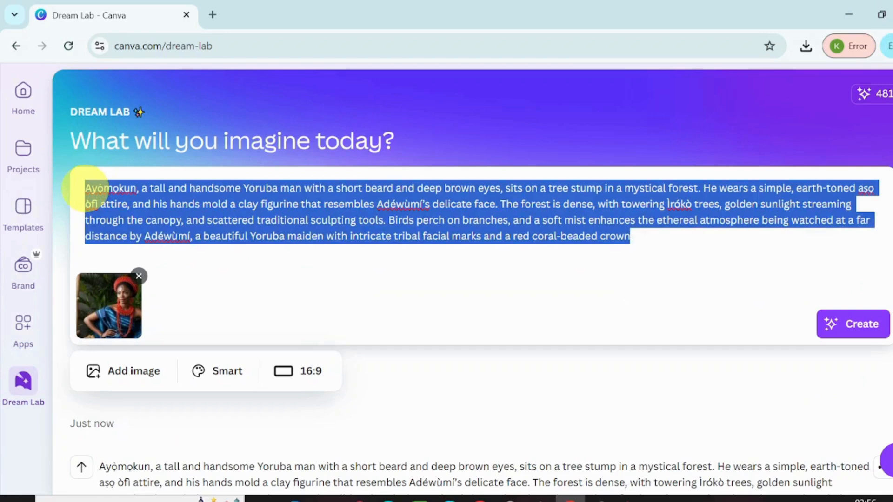
pyautogui.write("Adéwùmí and Ayòmokun kneel before a massive Ìrókò tree with sprawling roots, its trunk adorned with colorful cloth offerings and calabashes. Adéwùmí wears a flowing green iro and buba with matching gele, while Ayòmokun dons a simple agbádá in earthy tones. Their hands are clasped together, and they gaze into each other's eyes as fireflies glow softly around them. The ground is covered in golden leaves, and the sky above is streaked with the colors of sunset.")
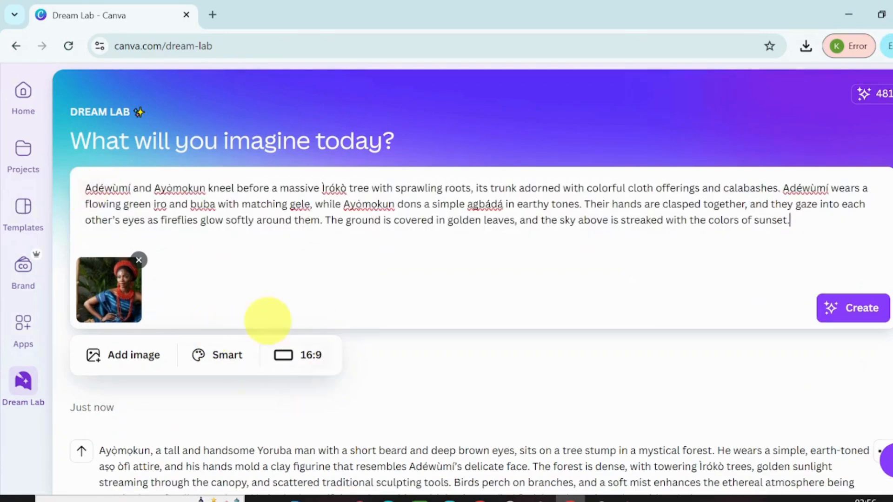
# Replace the style reference with the recent generation showing the man seated beneath the red-beaded tree.
pyautogui.click(138, 260)
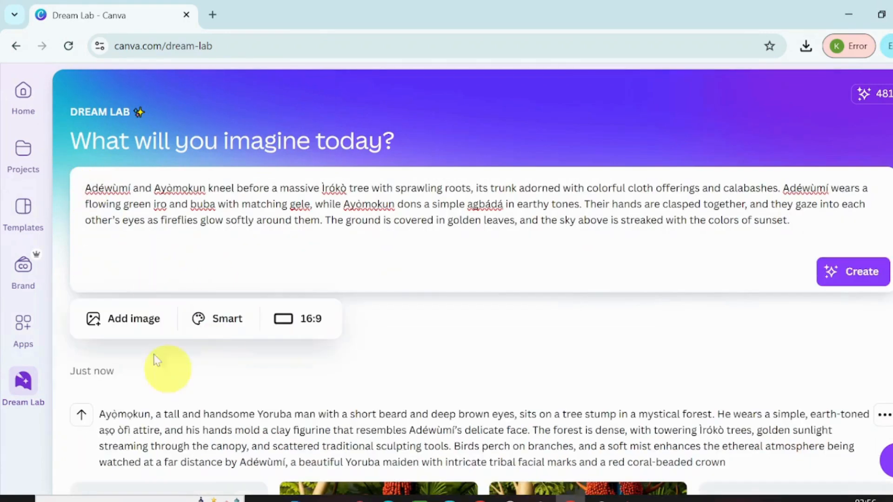
pyautogui.click(130, 328)
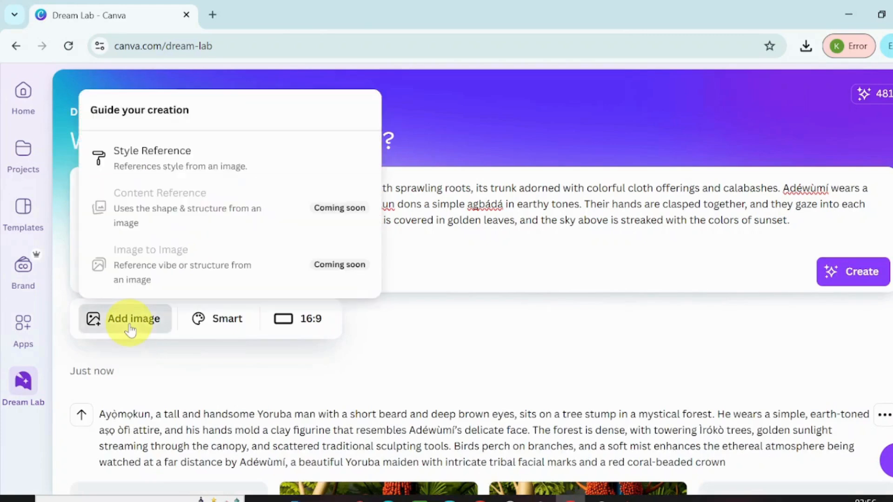
pyautogui.click(144, 174)
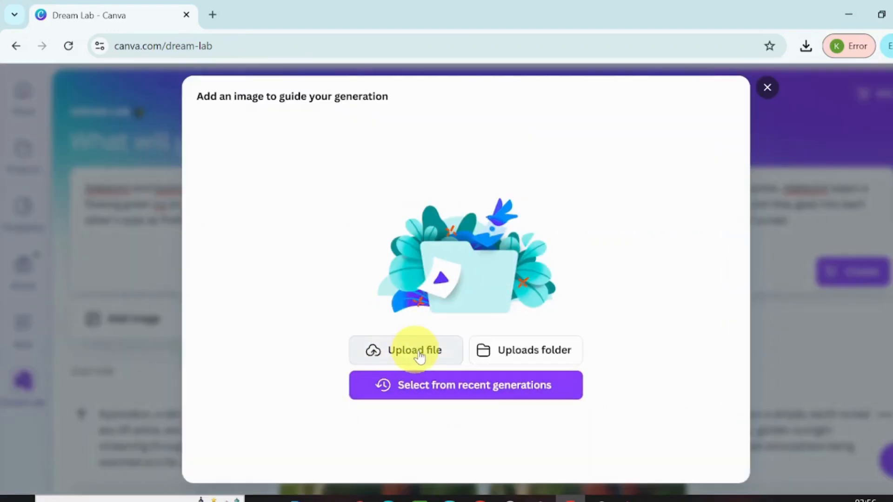
pyautogui.click(435, 389)
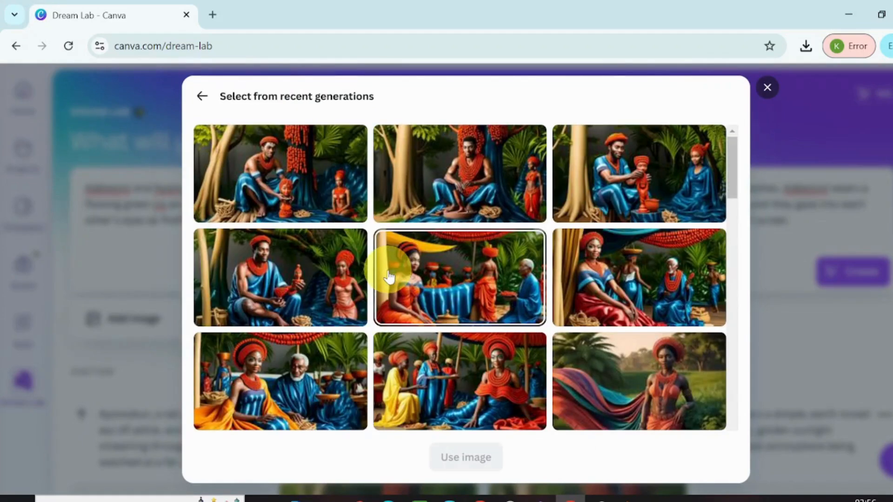
pyautogui.click(492, 179)
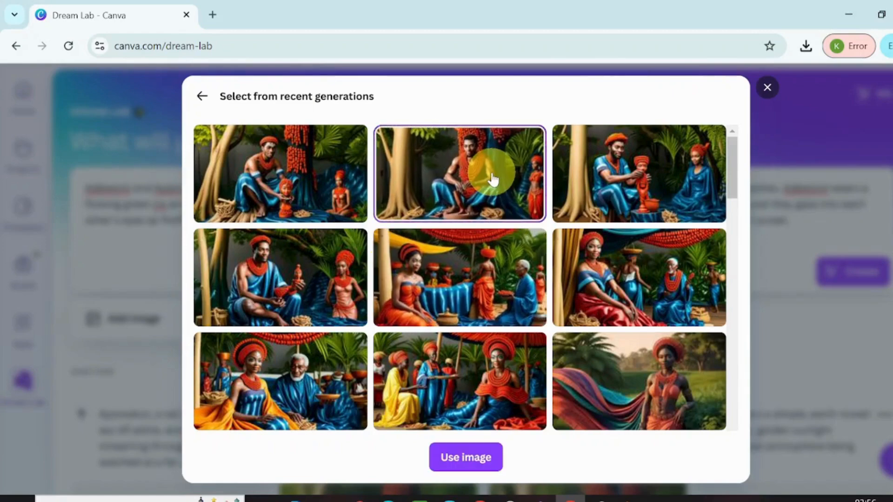
pyautogui.click(459, 460)
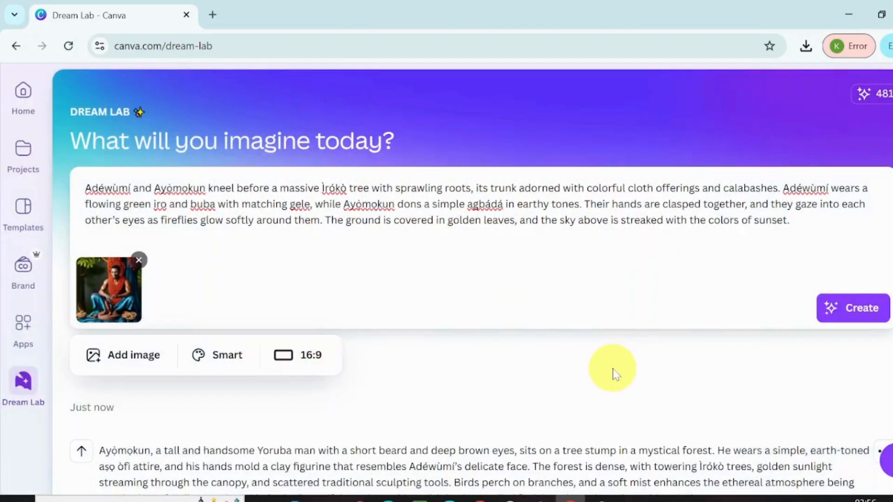
# Generate the Scene 3 images of the lovers under the Ìrókò tree and check them.
pyautogui.click(857, 312)
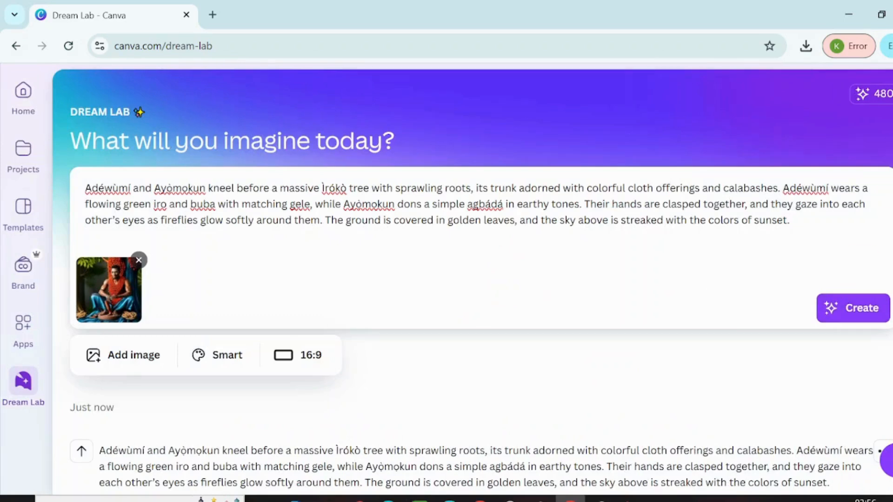
pyautogui.scroll(-5, 472, 282)
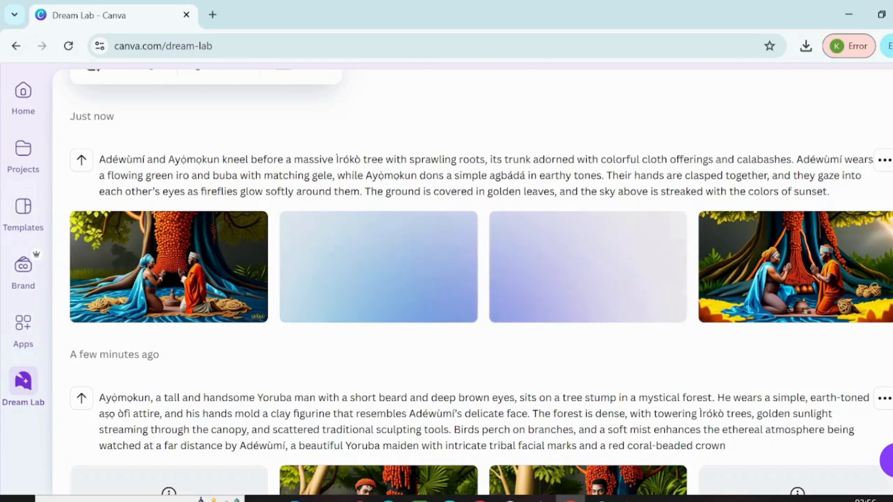
pyautogui.scroll(-1, 535, 257)
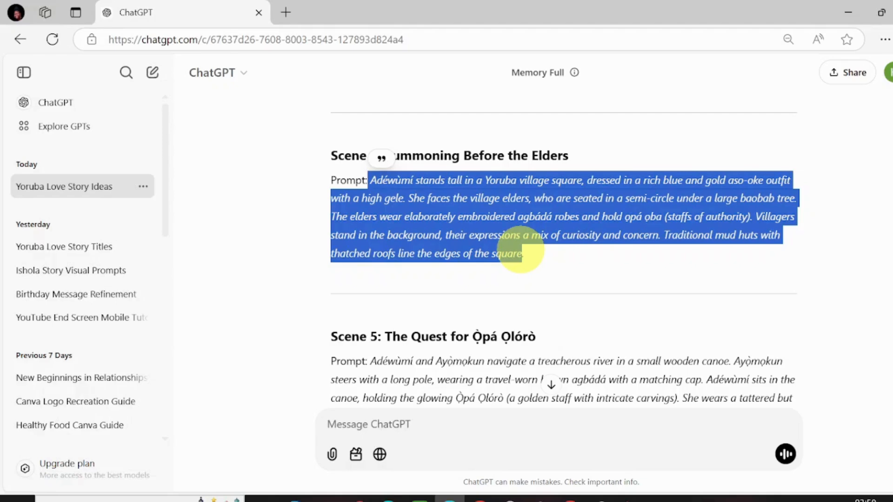
# Bring the Scene 4 prompt "Summoning Before the Elders" from ChatGPT into Canva Dream Lab, replacing the Scene 3 prompt.
pyautogui.click(569, 499)
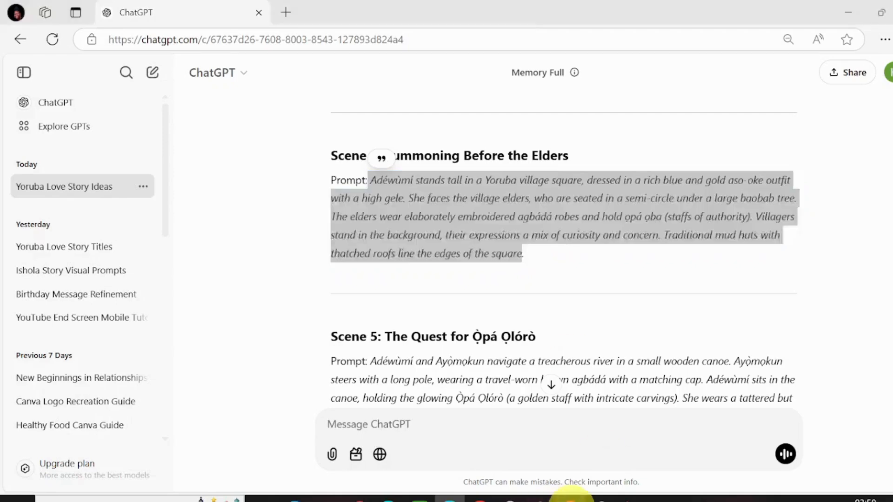
pyautogui.tripleClick(82, 131)
pyautogui.write('Adéwùmí stands tall in a Yoruba village square, dressed in a rich blue and gold aso-oke outfit with a high gele. She faces the village elders, who are seated in a semi-circle under a large baobab tree. The elders wear elaborately embroidered agbádá robes and hold opá oba (staffs of authority). Villagers stand in the background, their expressions a mix of curiosity and concern. Traditional mud huts with thatched roofs line the edges of the square')
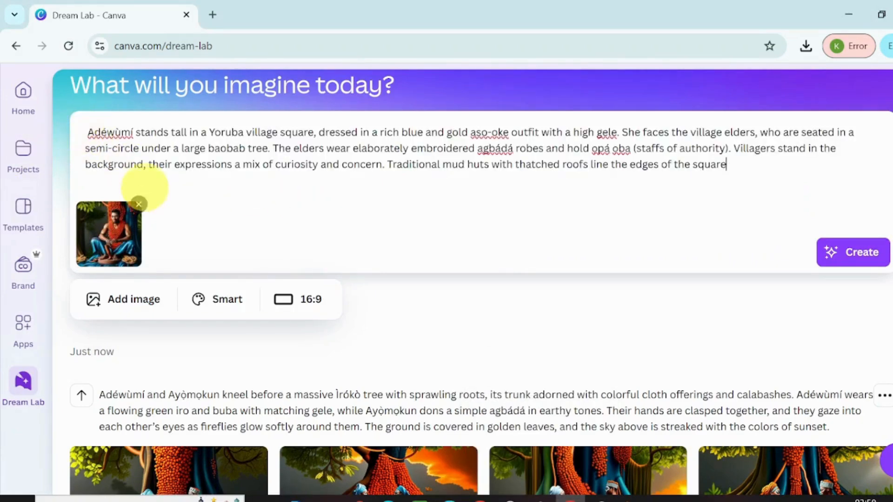
# Replace the style reference with the third Scene 3 image from the recent generations, showing the kneeling couple under the tree.
pyautogui.click(139, 204)
pyautogui.click(138, 266)
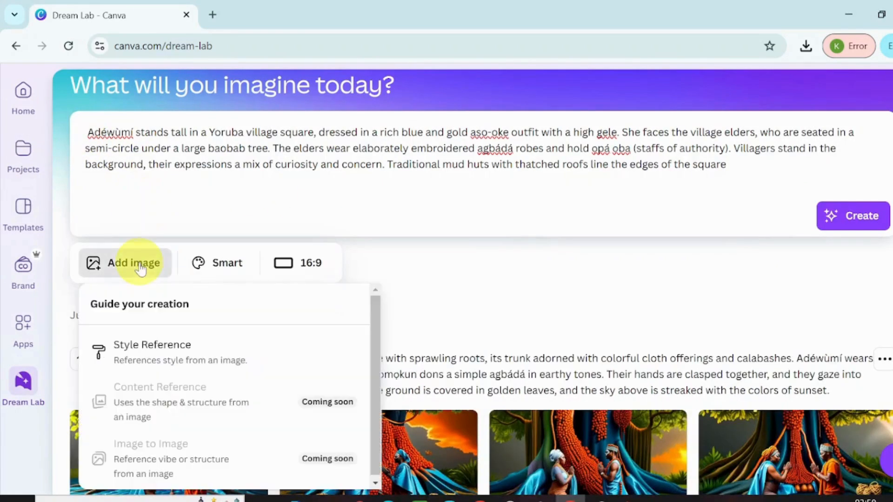
pyautogui.click(247, 353)
pyautogui.click(408, 390)
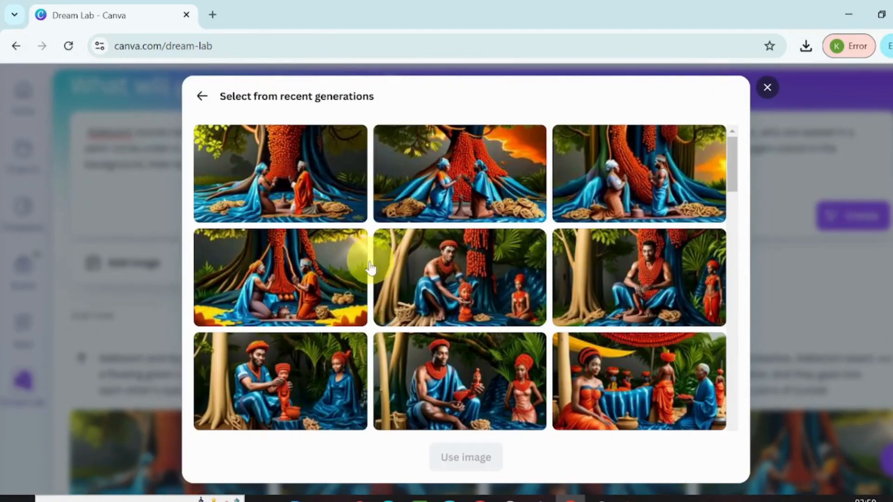
pyautogui.click(638, 174)
pyautogui.click(461, 458)
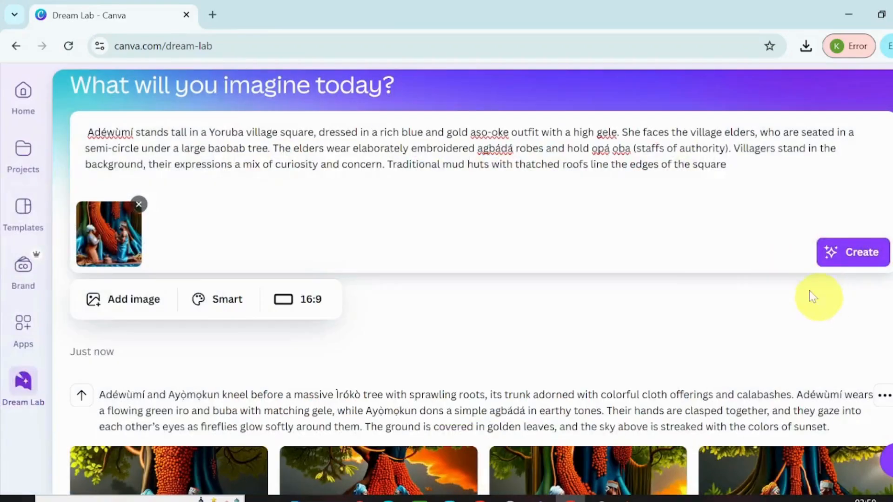
# Generate the Scene 4 village square images and download the third one.
pyautogui.click(837, 249)
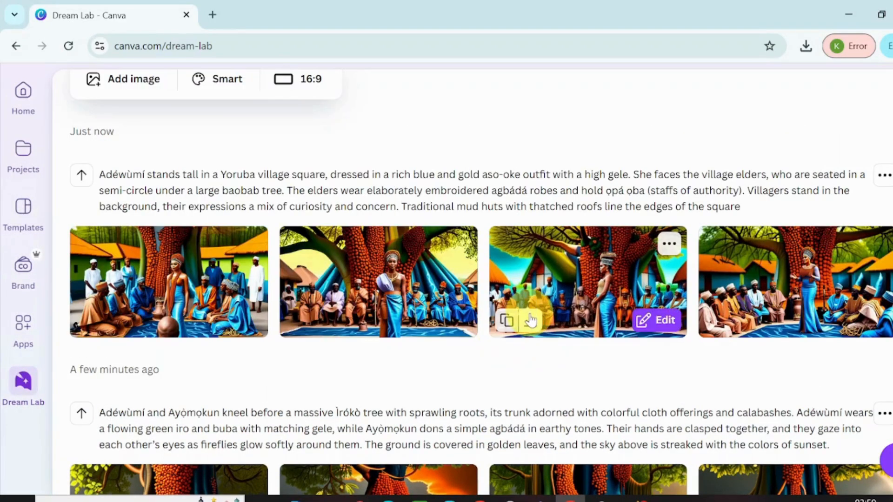
pyautogui.click(532, 320)
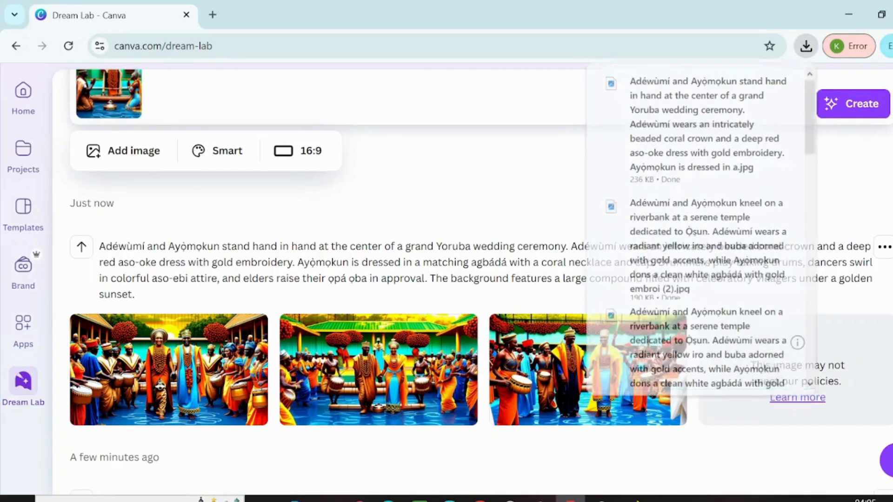
# Review the generated wedding ceremony and Ọ̀ṣun temple scene images along with their prompts.
pyautogui.scroll(5, 379, 363)
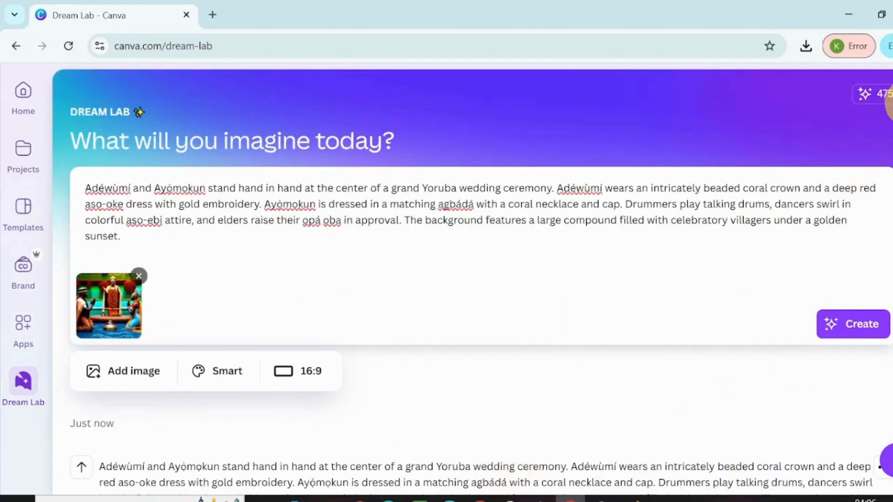
pyautogui.scroll(-15, 478, 156)
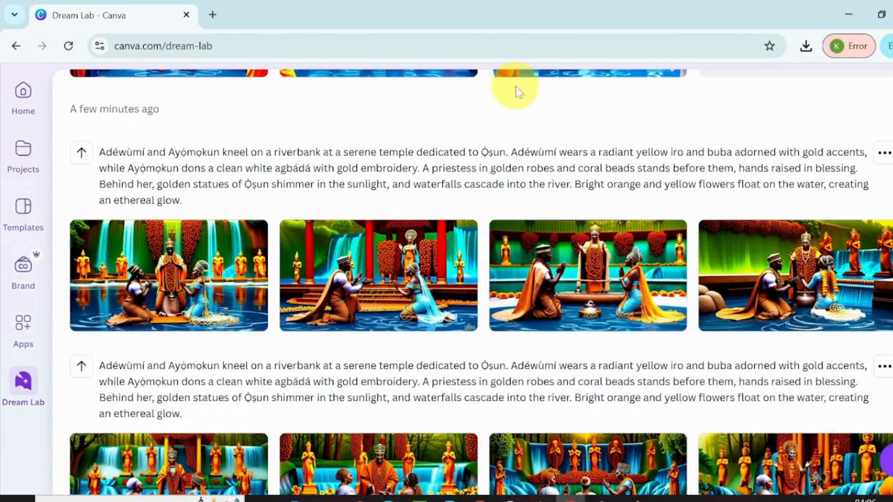
pyautogui.moveTo(726, 326)
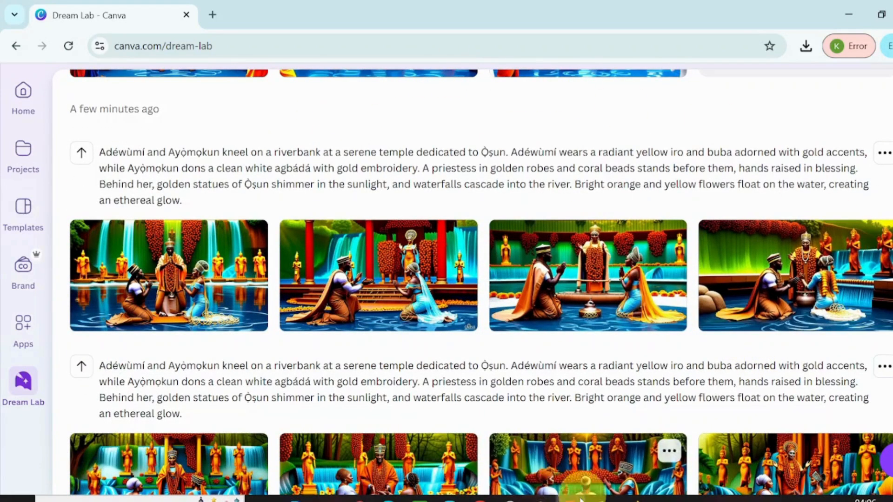
pyautogui.click(448, 499)
pyautogui.click(572, 499)
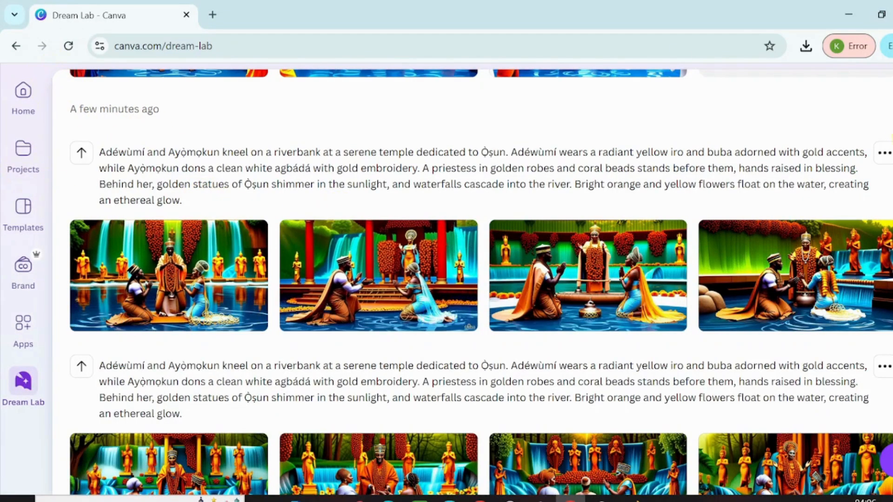
# Start a new blank YouTube Video design from the Canva home page.
pyautogui.scroll(9, 891, 86)
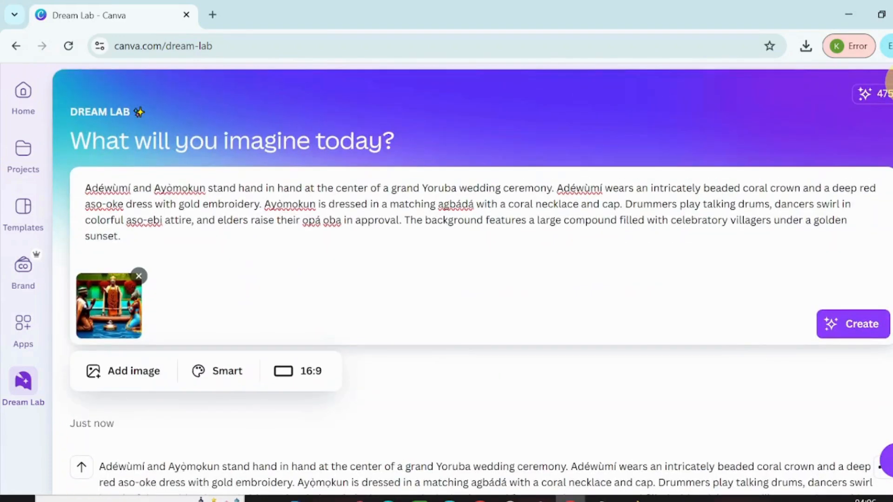
pyautogui.click(29, 112)
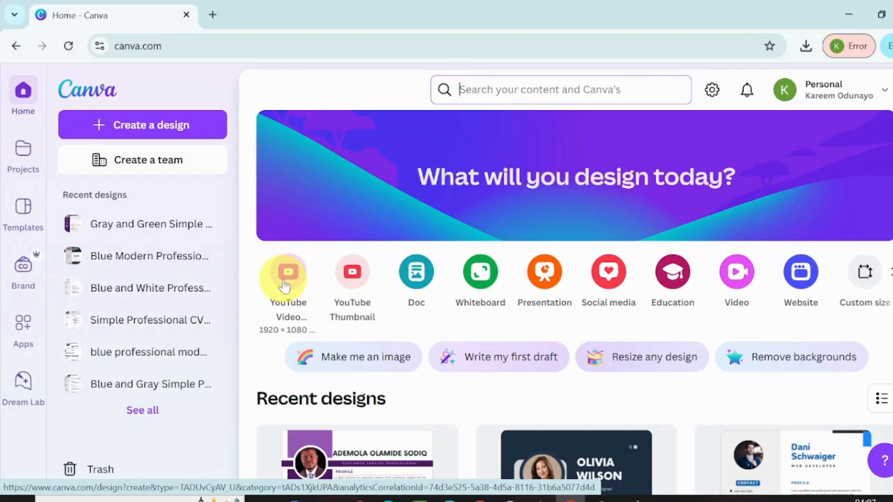
pyautogui.click(285, 286)
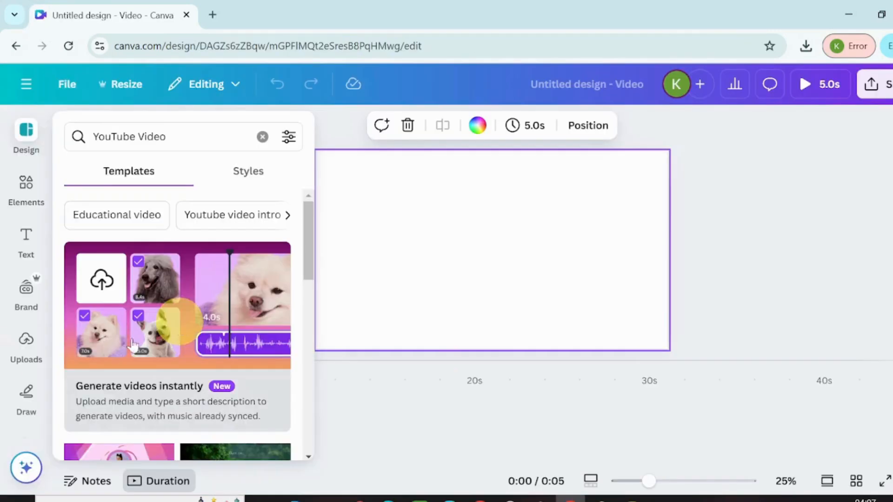
# Upload the audio file "Ewa Eda_ The beauty of Fate" from the Downloads folder to the design's uploads.
pyautogui.click(28, 350)
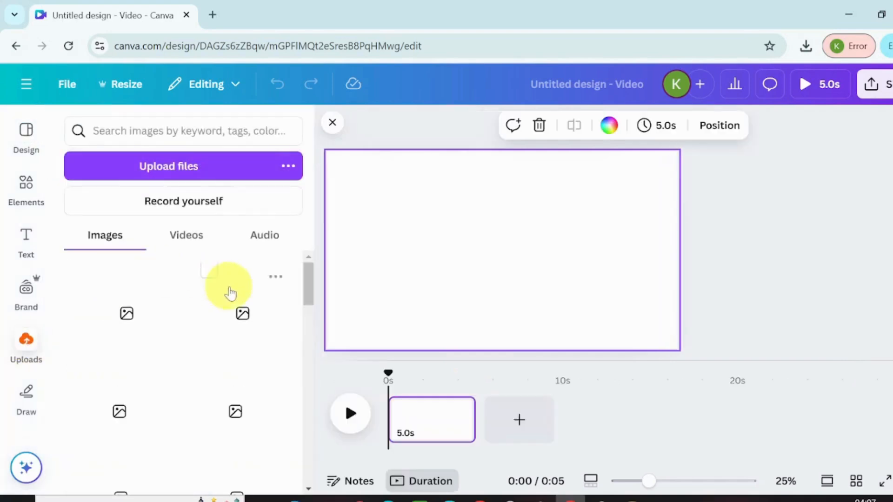
pyautogui.click(164, 169)
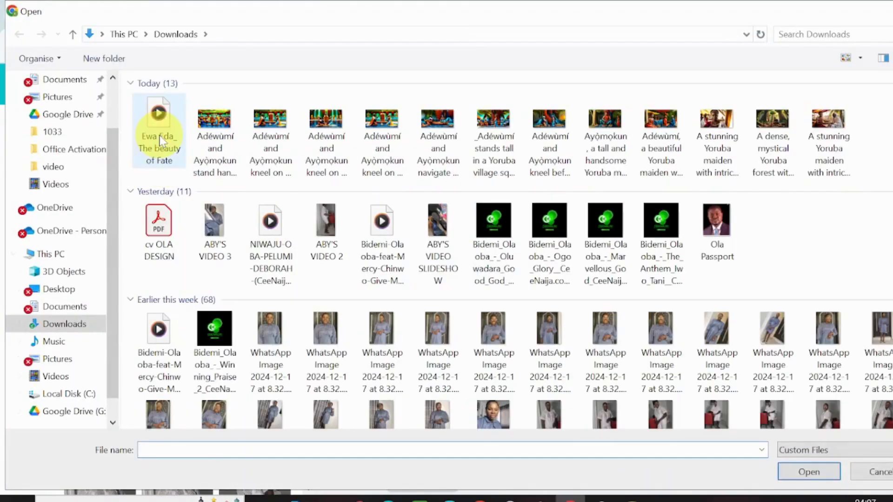
pyautogui.click(161, 140)
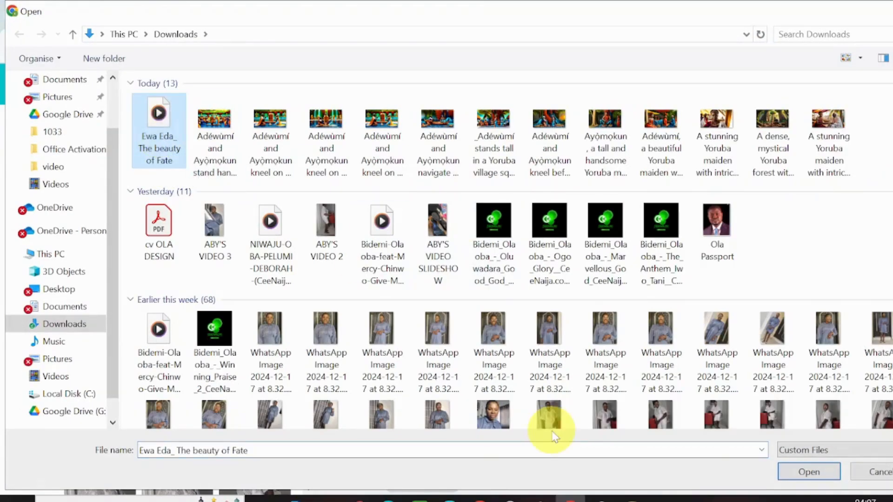
pyautogui.click(808, 472)
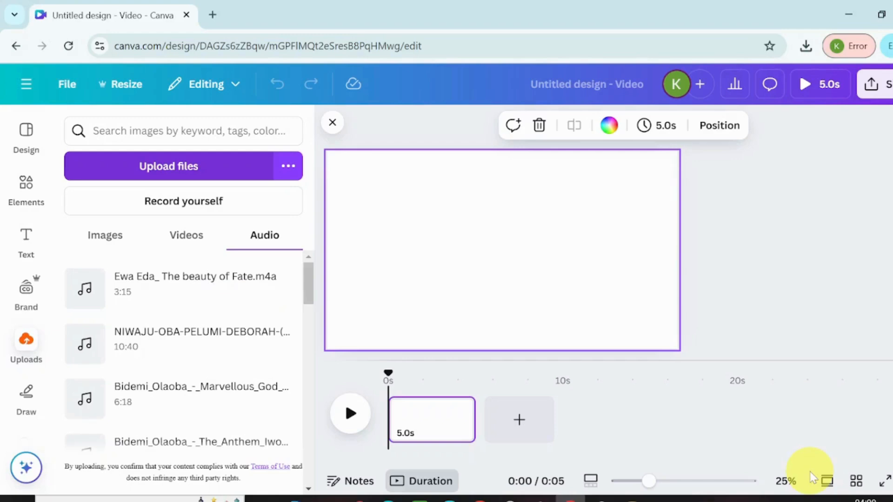
pyautogui.moveTo(249, 312)
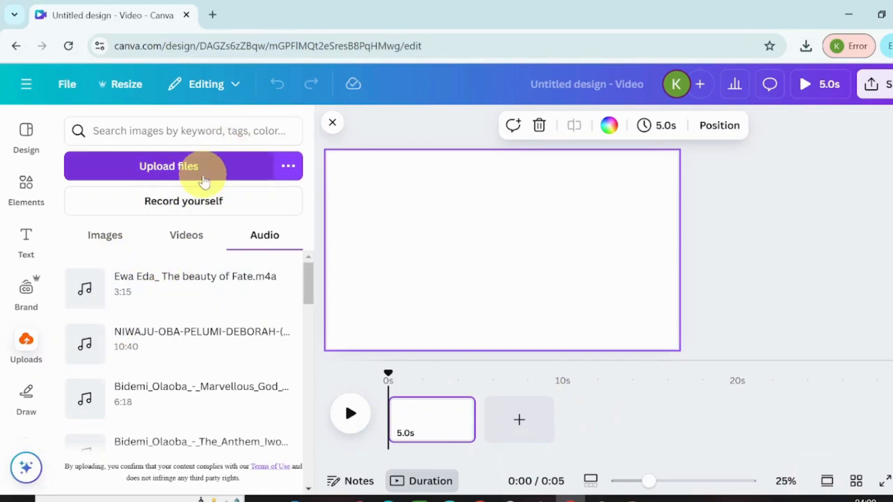
# Upload the first eight Yoruba story images listed under Today in the Downloads folder.
pyautogui.click(106, 235)
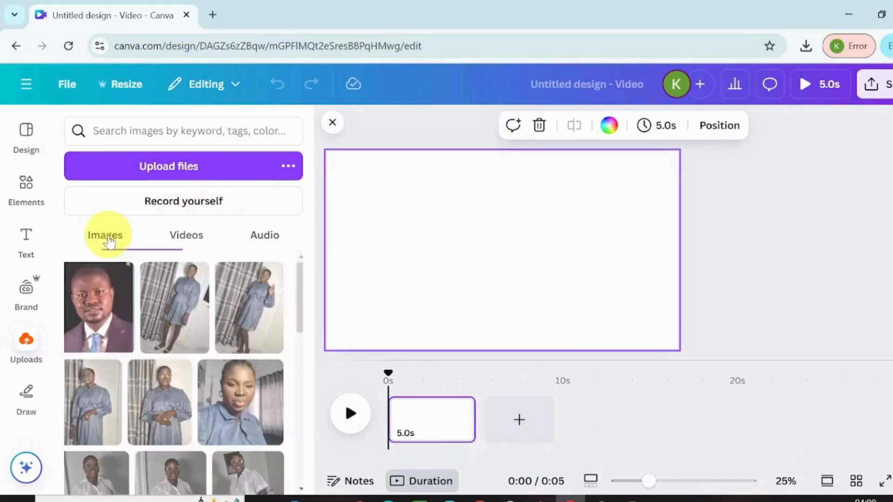
pyautogui.click(185, 167)
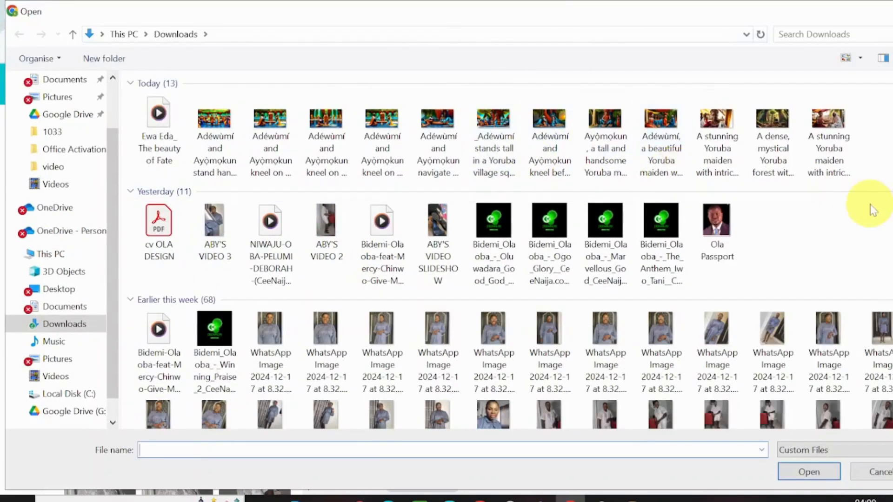
pyautogui.keyDown('shift'); pyautogui.click(559, 169); pyautogui.keyUp('shift')
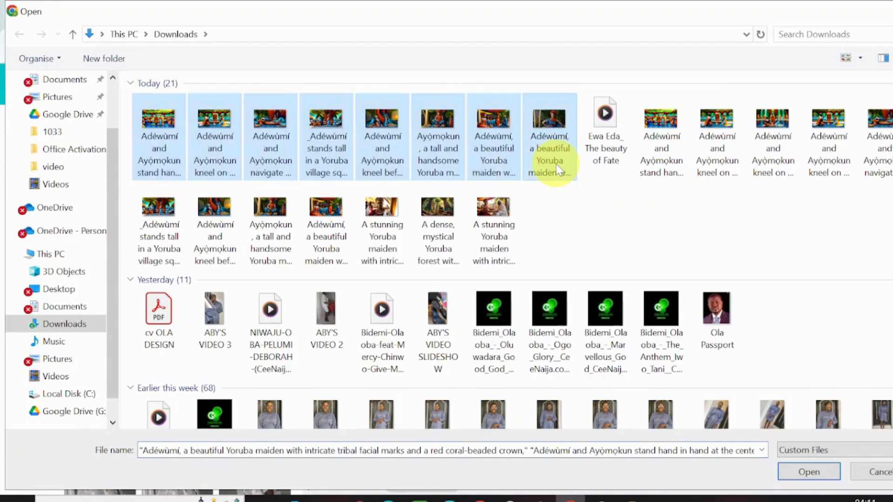
pyautogui.click(808, 472)
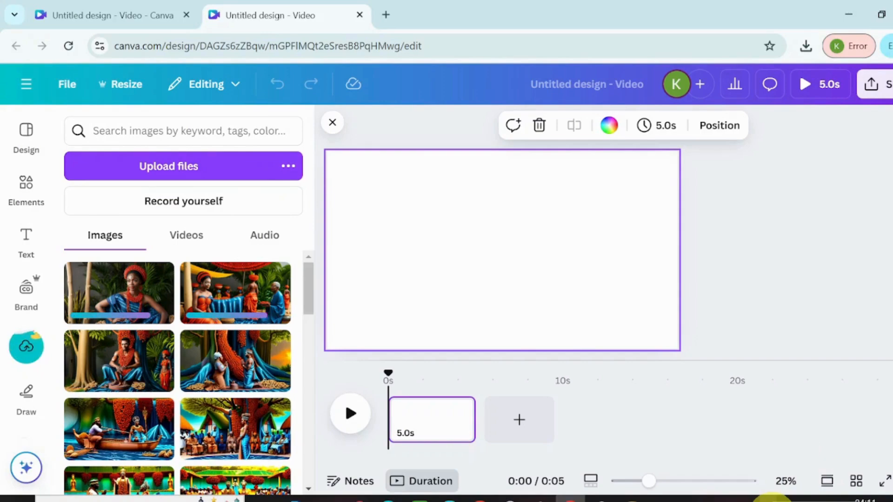
pyautogui.moveTo(310, 306)
pyautogui.mouseDown()
pyautogui.moveTo(323, 347)
pyautogui.moveTo(310, 305)
pyautogui.mouseUp()
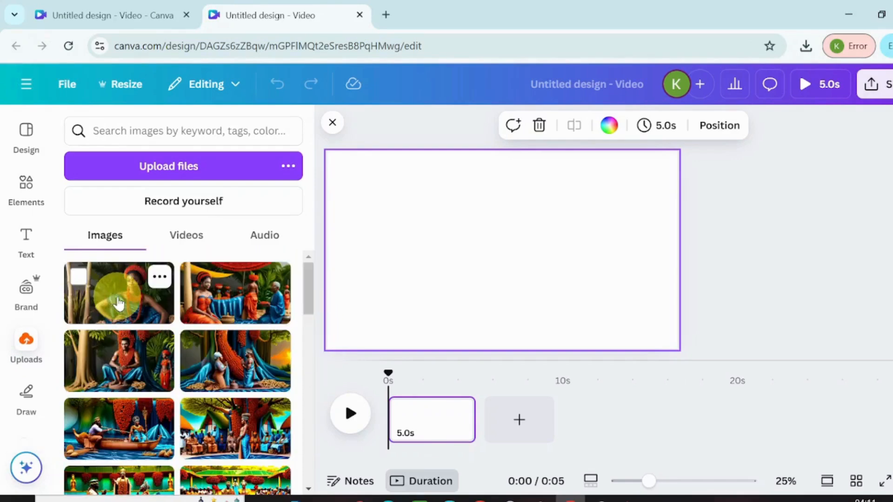
# Place the uploaded portrait of the maiden in blue on the first page and enlarge it to fill the whole frame.
pyautogui.click(119, 303)
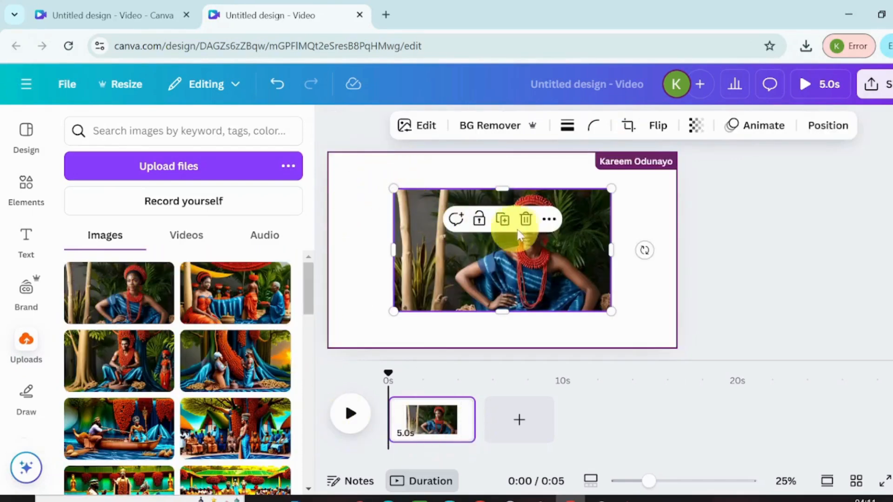
pyautogui.moveTo(390, 188); pyautogui.dragTo(315, 167)
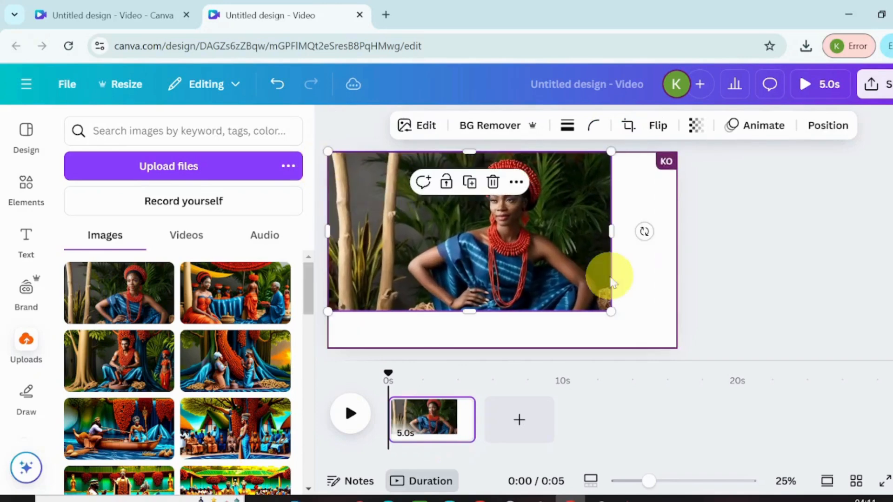
pyautogui.moveTo(612, 308); pyautogui.dragTo(686, 333)
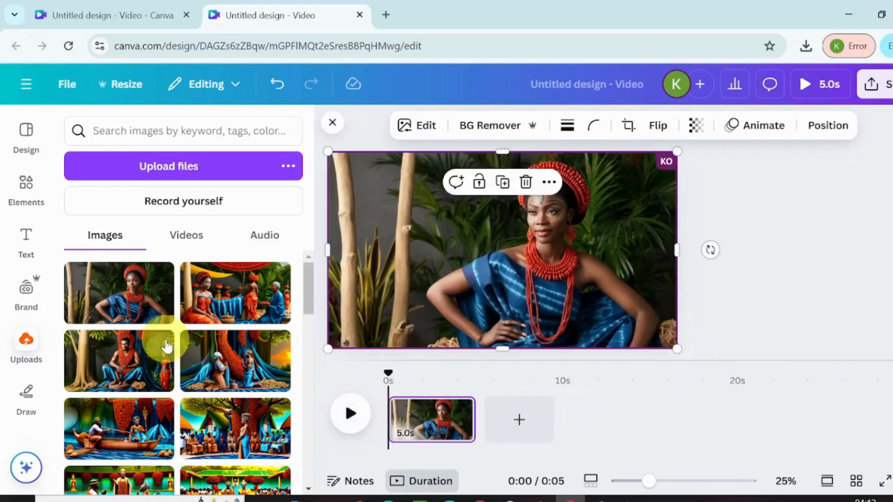
# Add the "Ewa Eda_ The beauty of Fate.m4a" audio to the timeline and play back the first page.
pyautogui.click(265, 248)
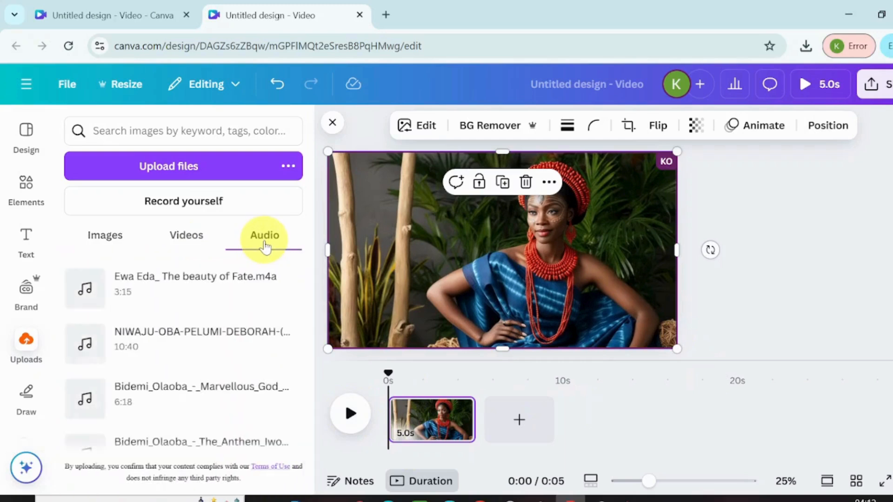
pyautogui.click(210, 298)
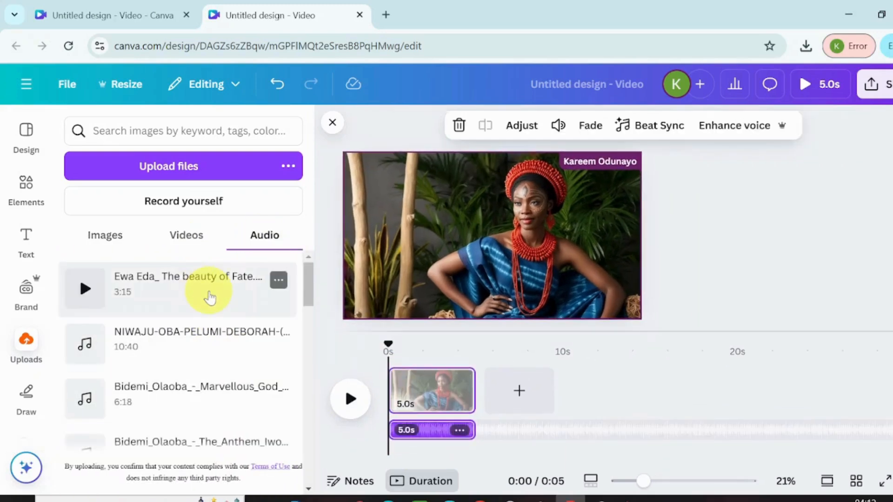
pyautogui.click(348, 398)
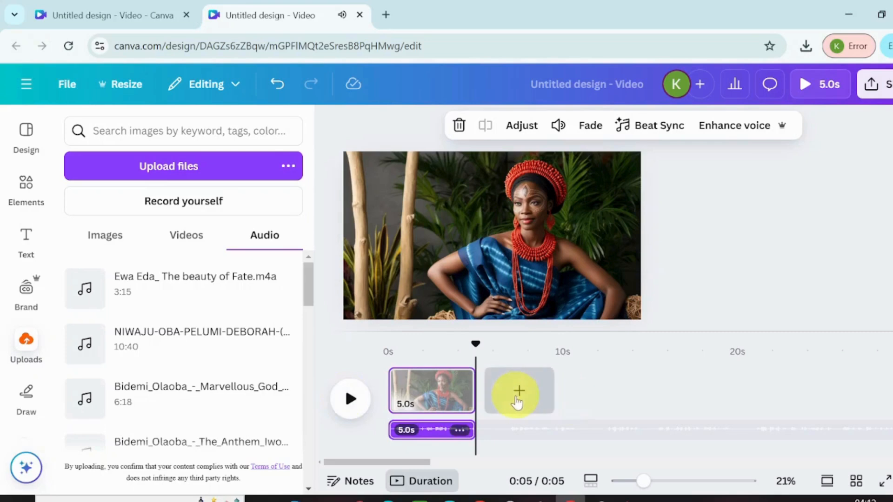
# Add a second page and place the image of the seated maiden in red beside the blue-draped table on it.
pyautogui.click(517, 395)
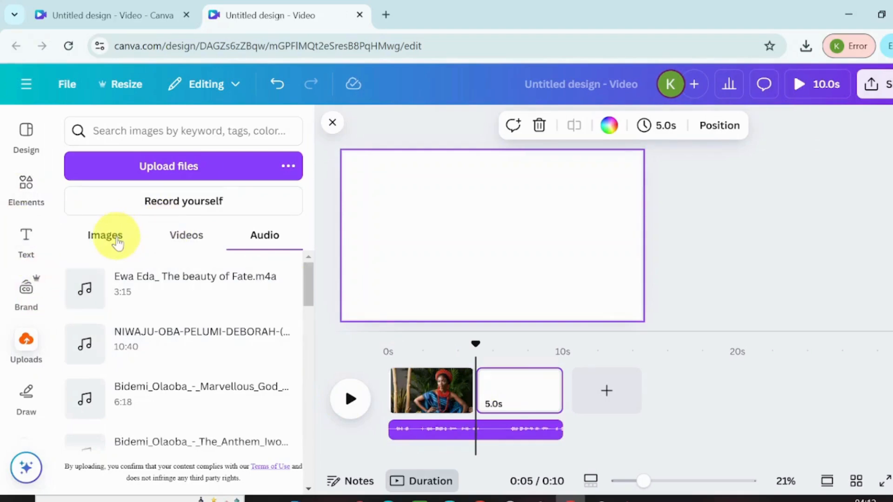
pyautogui.click(115, 240)
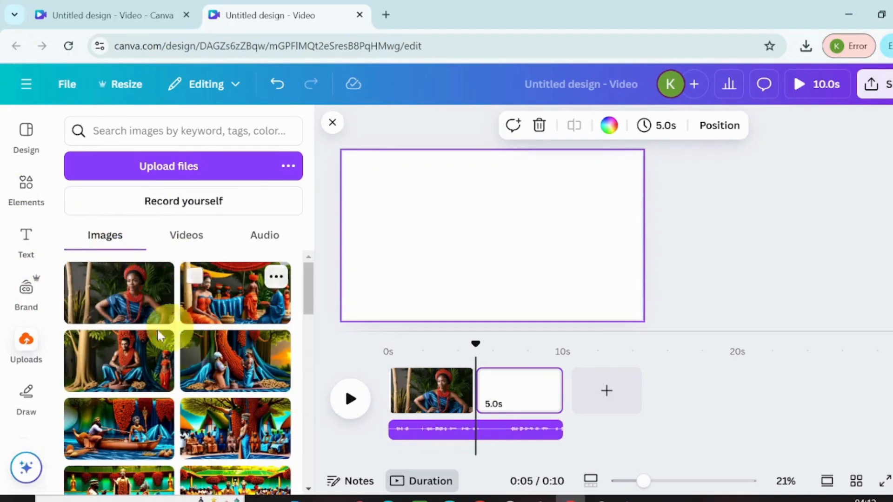
pyautogui.moveTo(309, 278); pyautogui.dragTo(312, 285)
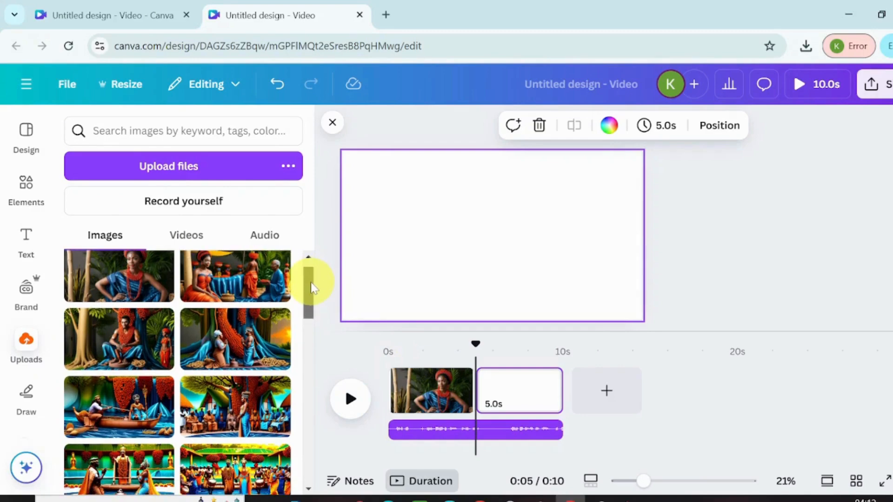
pyautogui.click(228, 287)
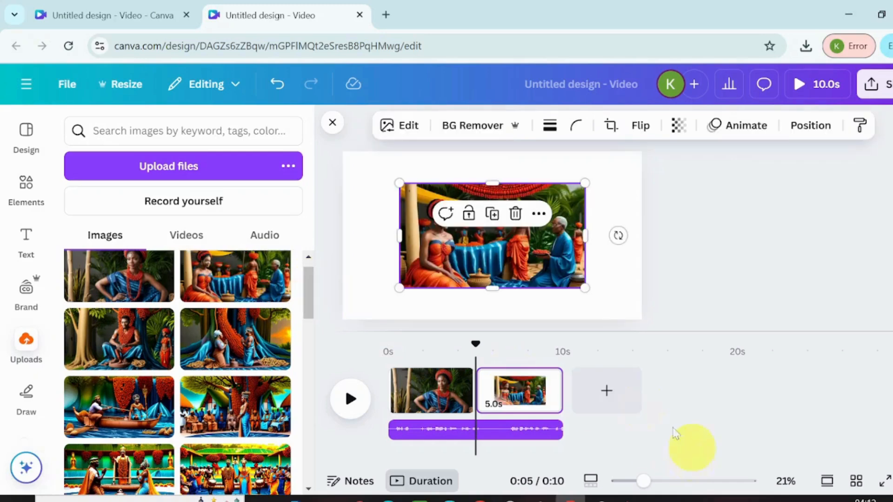
# Add pages three to five with the images of the seated man, the kneeling couple under the tree, and the couple in the canoe.
pyautogui.click(605, 389)
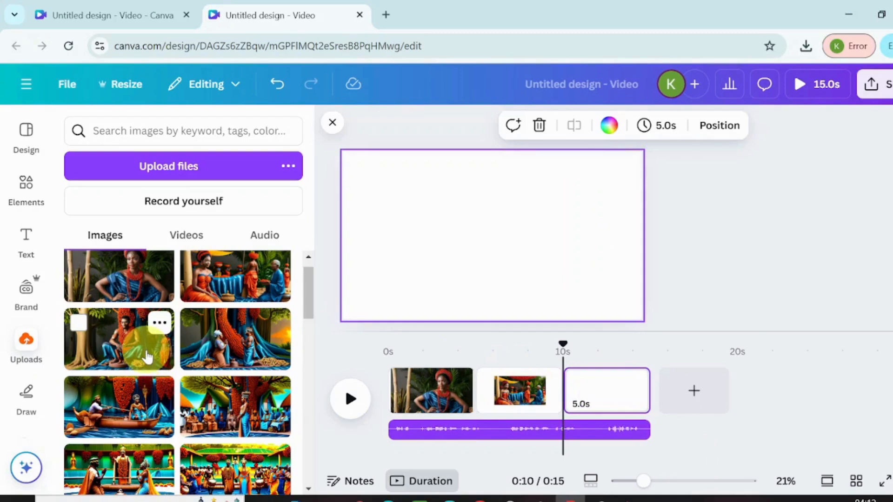
pyautogui.click(139, 353)
pyautogui.click(683, 395)
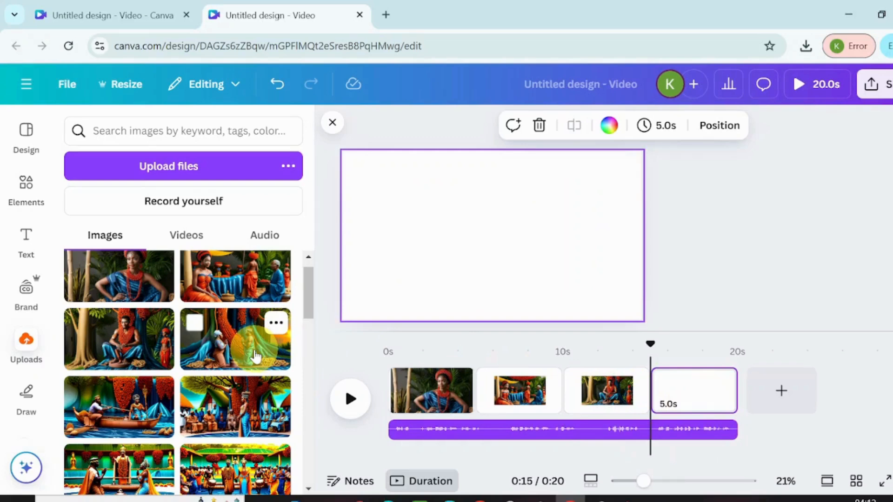
pyautogui.click(255, 356)
pyautogui.click(780, 391)
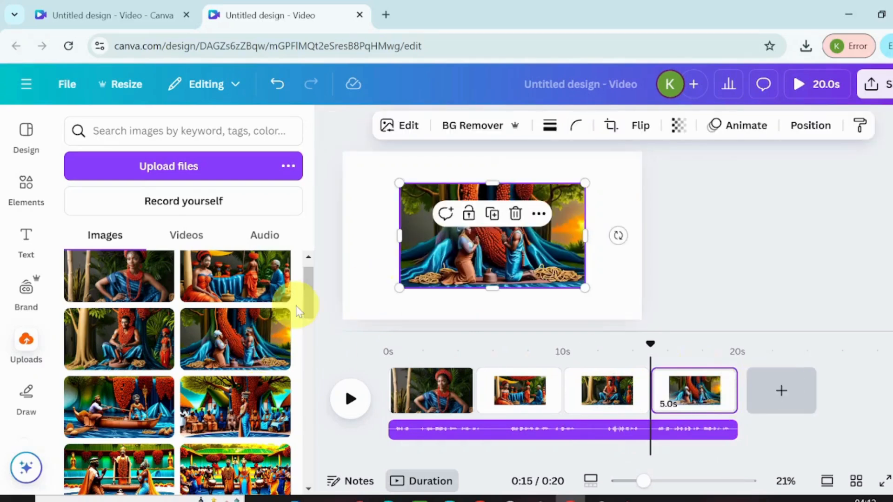
pyautogui.click(135, 401)
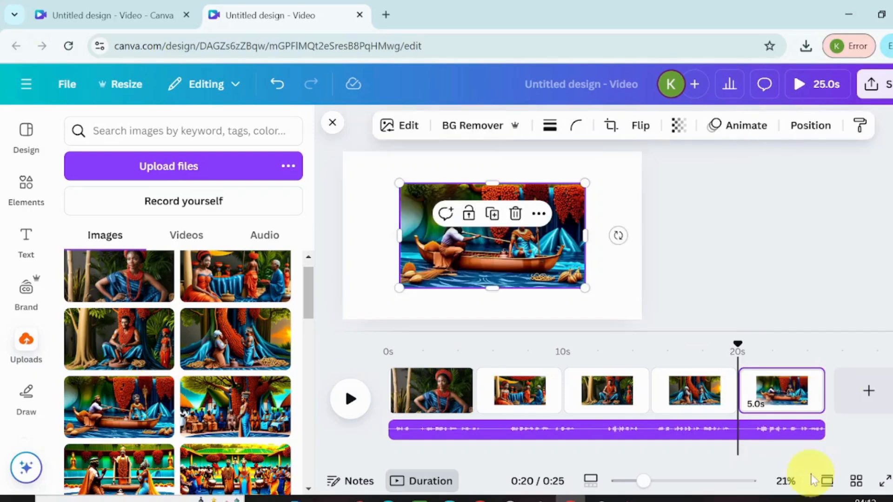
# Add pages six and seven with the village elders image and the riverside temple blessing image.
pyautogui.click(868, 393)
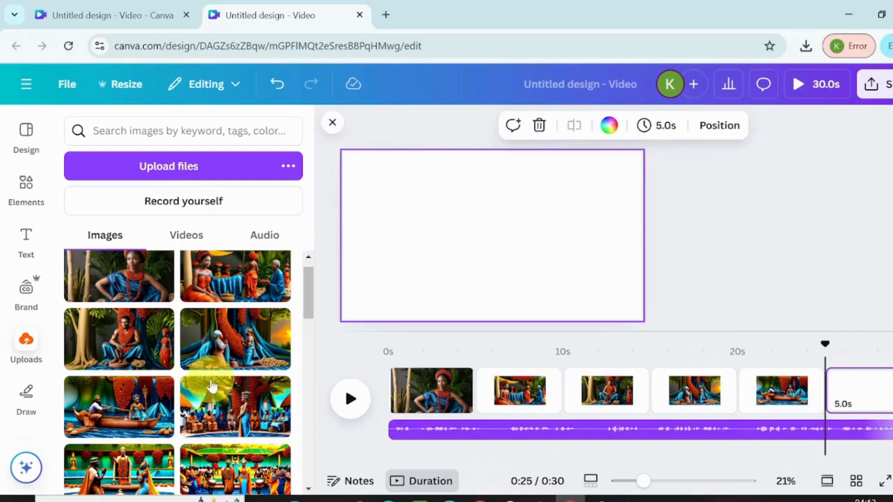
pyautogui.click(231, 412)
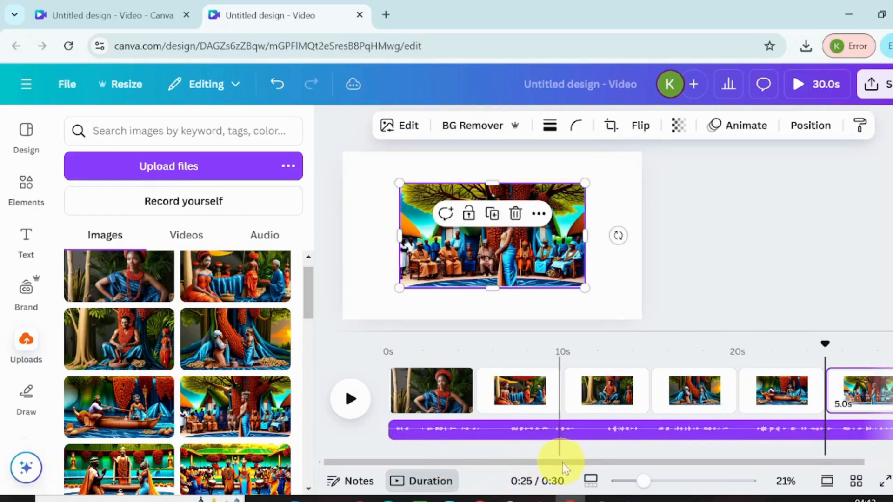
pyautogui.moveTo(568, 463); pyautogui.dragTo(696, 458)
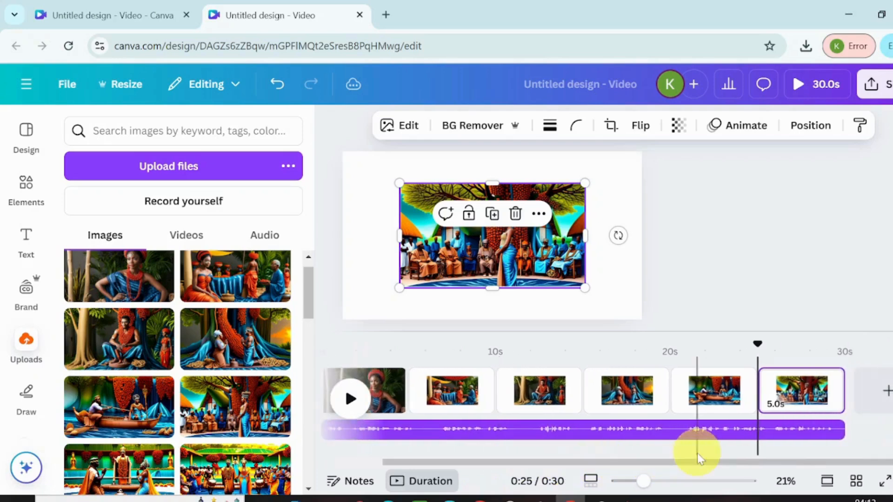
pyautogui.click(883, 391)
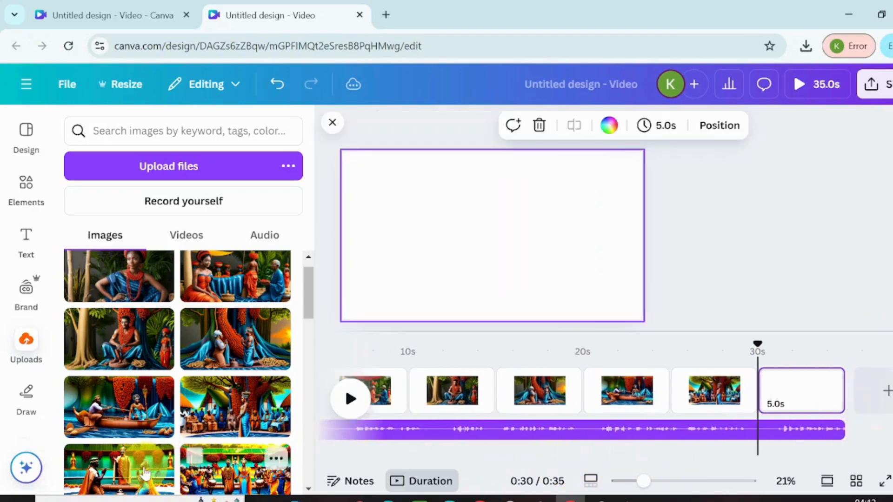
pyautogui.click(139, 474)
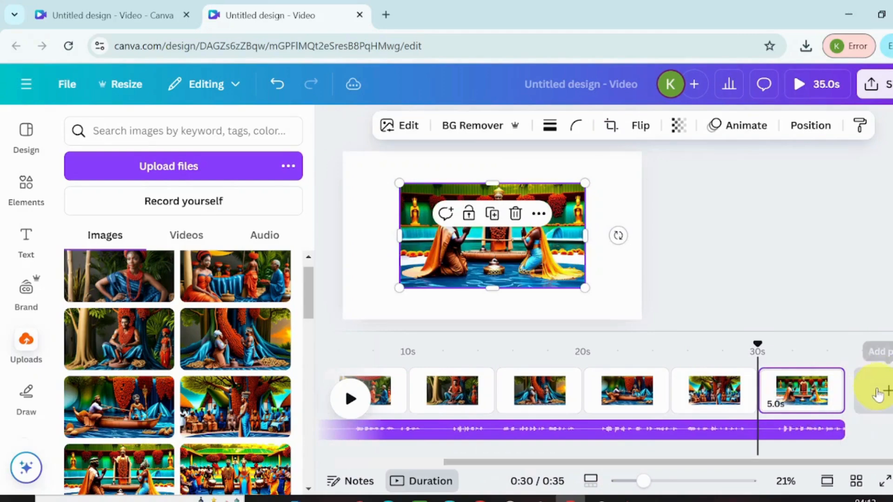
# Add an eighth page and place the wedding ceremony image with the drummers on it.
pyautogui.click(877, 394)
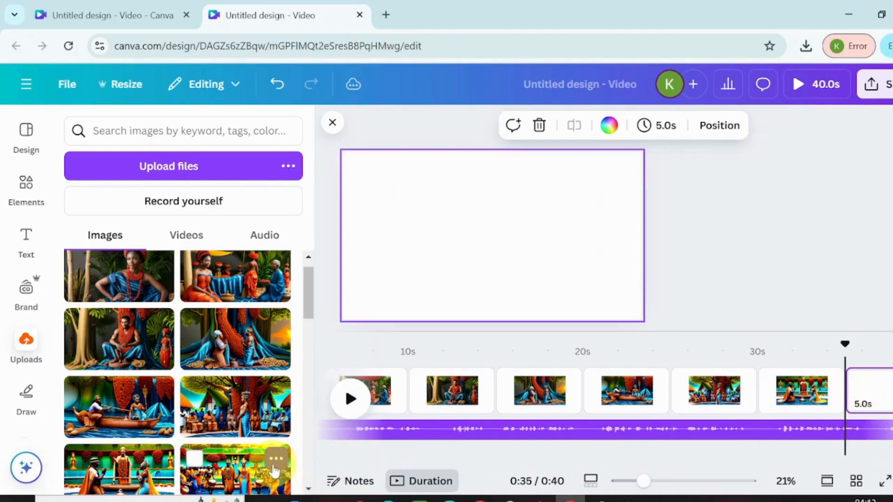
pyautogui.click(274, 466)
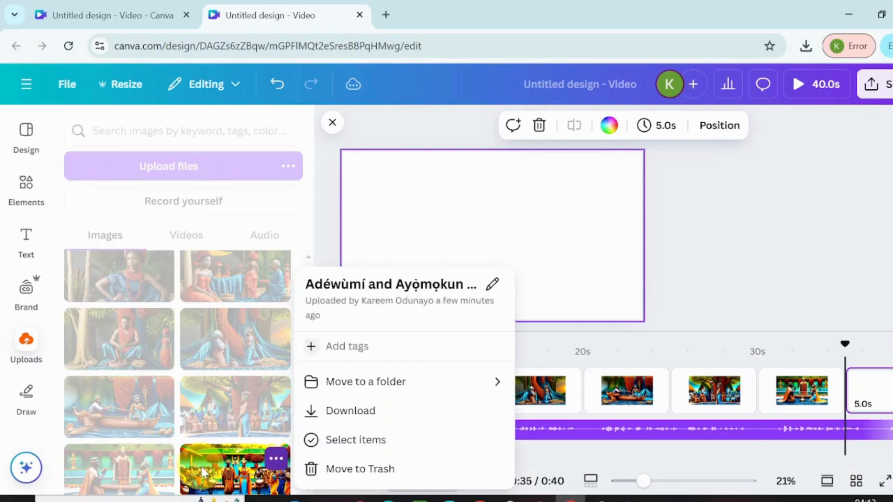
pyautogui.click(203, 469)
pyautogui.click(218, 474)
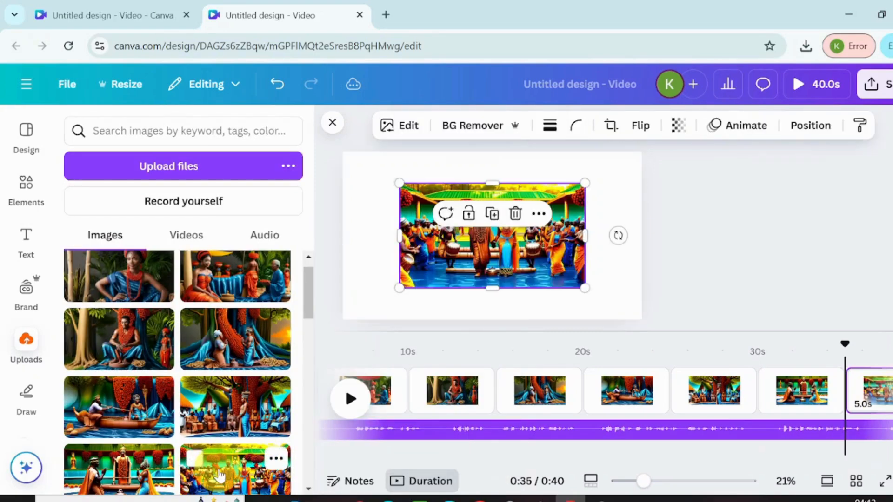
# Set the image of the seated maiden in red on page two as the page background.
pyautogui.moveTo(306, 294); pyautogui.dragTo(312, 269)
pyautogui.moveTo(532, 462); pyautogui.dragTo(370, 467)
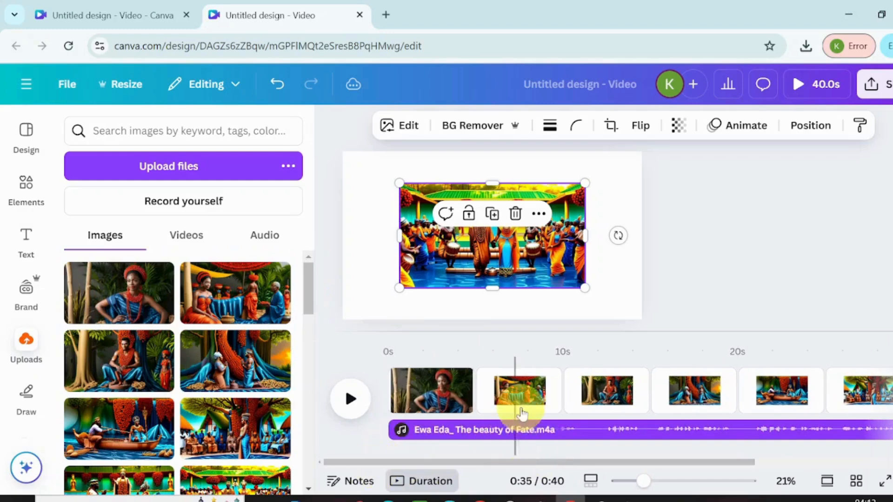
pyautogui.click(523, 395)
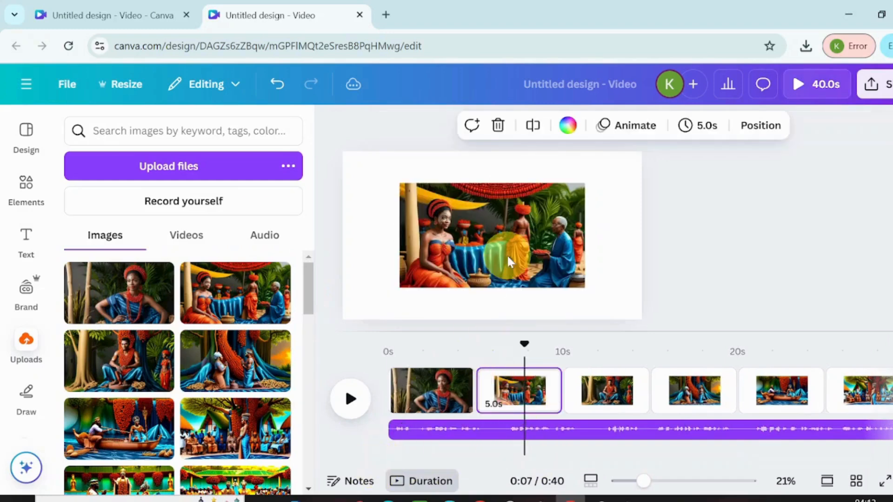
pyautogui.click(446, 234)
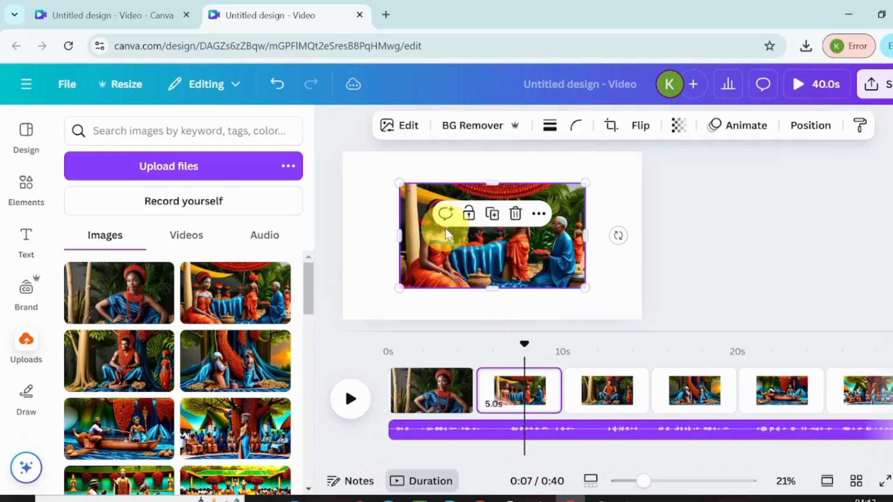
pyautogui.click(538, 213)
pyautogui.scroll(-1, 762, 321)
pyautogui.moveTo(766, 328); pyautogui.dragTo(797, 425)
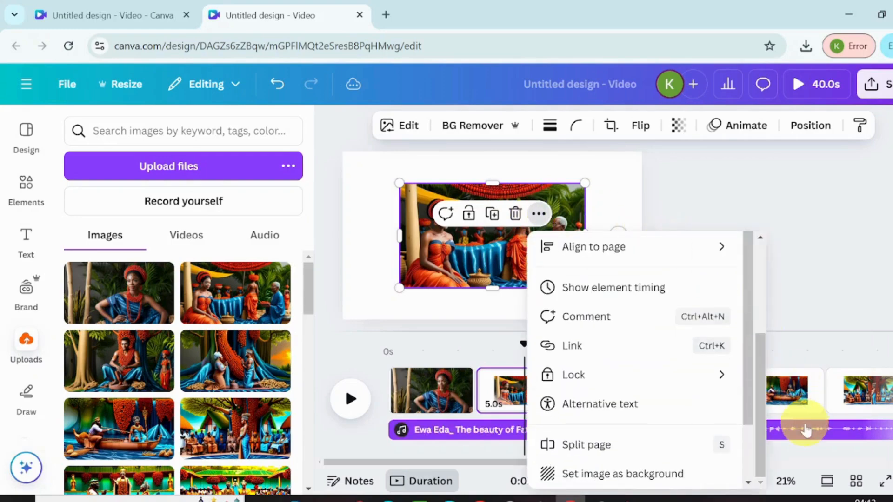
pyautogui.click(618, 472)
# Set the image of the seated man under the tree on page three as its background.
pyautogui.click(603, 388)
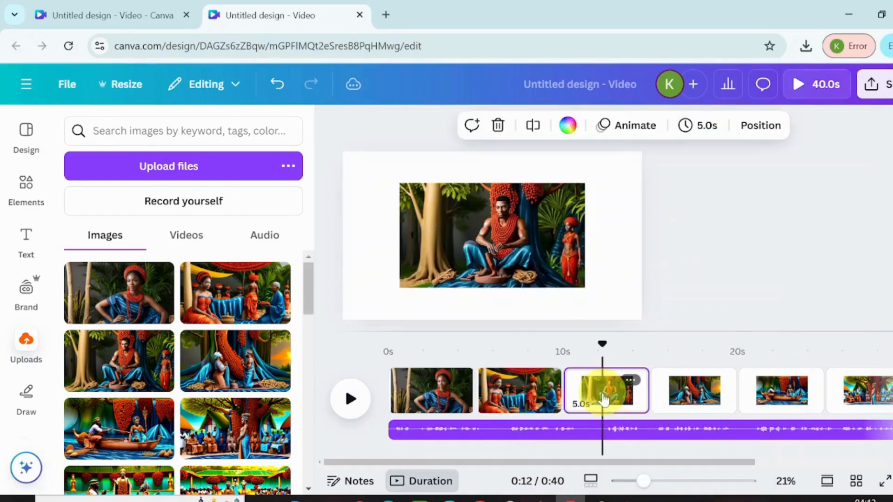
pyautogui.click(554, 241)
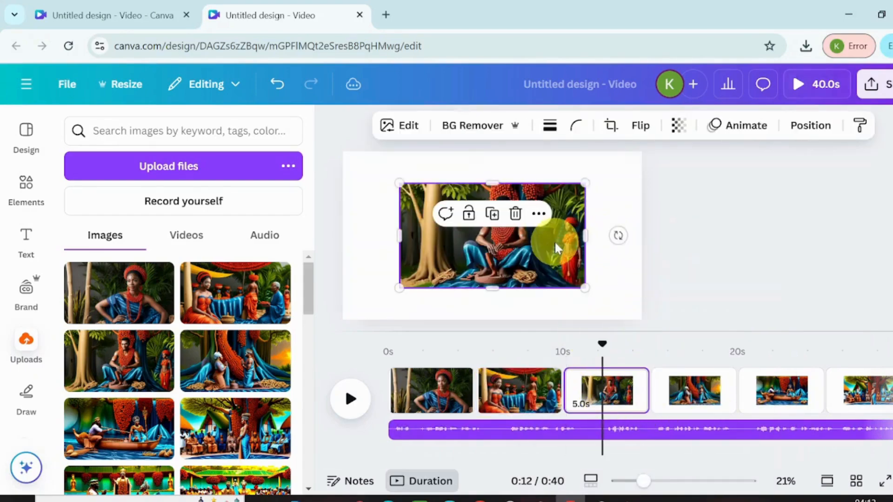
pyautogui.click(538, 214)
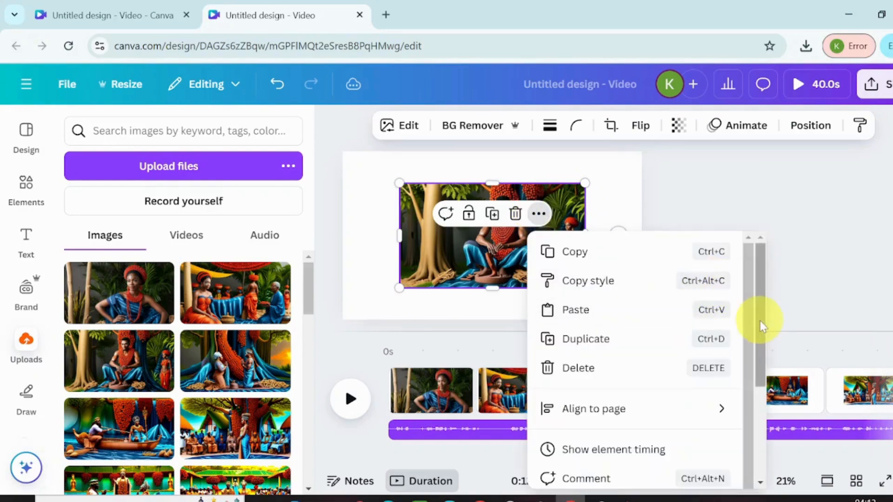
pyautogui.moveTo(760, 321); pyautogui.dragTo(760, 412)
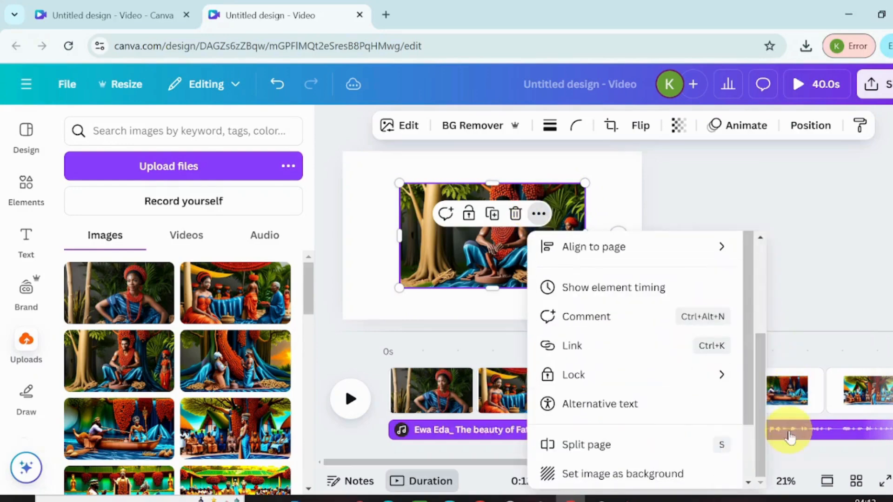
pyautogui.click(602, 477)
# Make the kneeling couple image on page four the page's background.
pyautogui.click(692, 391)
pyautogui.click(552, 197)
pyautogui.click(537, 214)
pyautogui.scroll(-5, 765, 331)
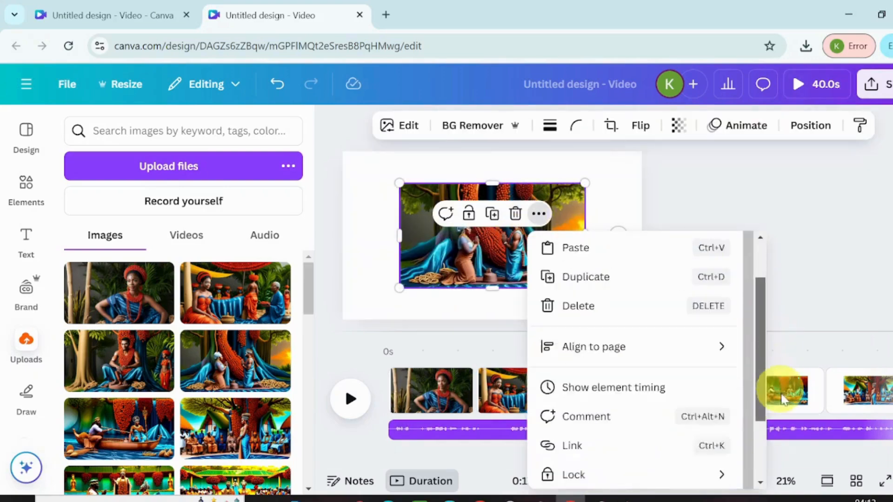
pyautogui.click(596, 477)
# Make the image of the couple in the canoe the background of page five.
pyautogui.click(777, 386)
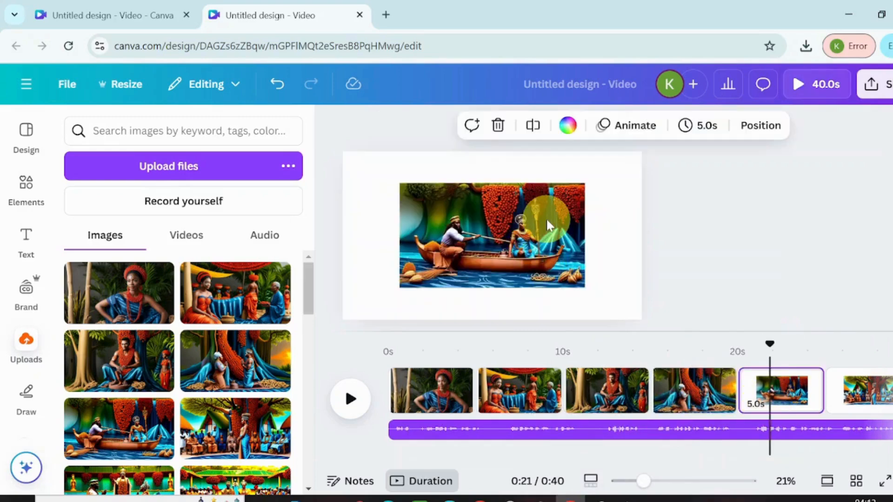
pyautogui.click(545, 218)
pyautogui.click(538, 214)
pyautogui.scroll(-5, 759, 325)
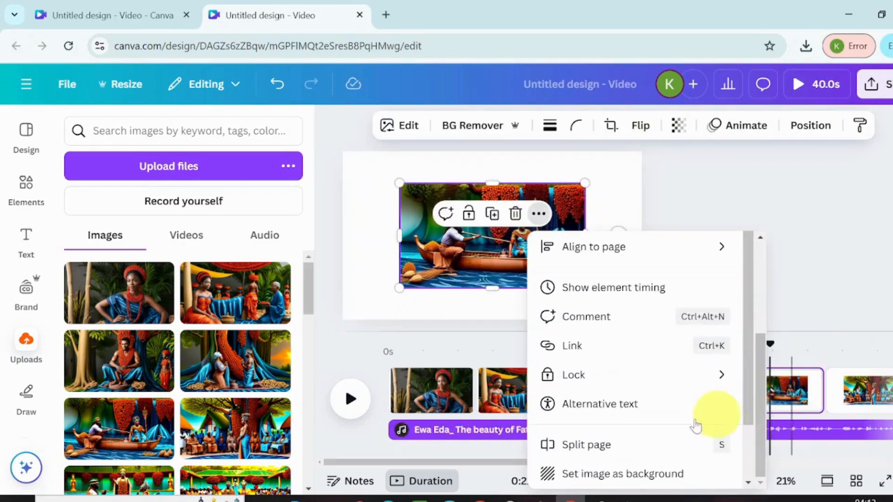
pyautogui.click(616, 476)
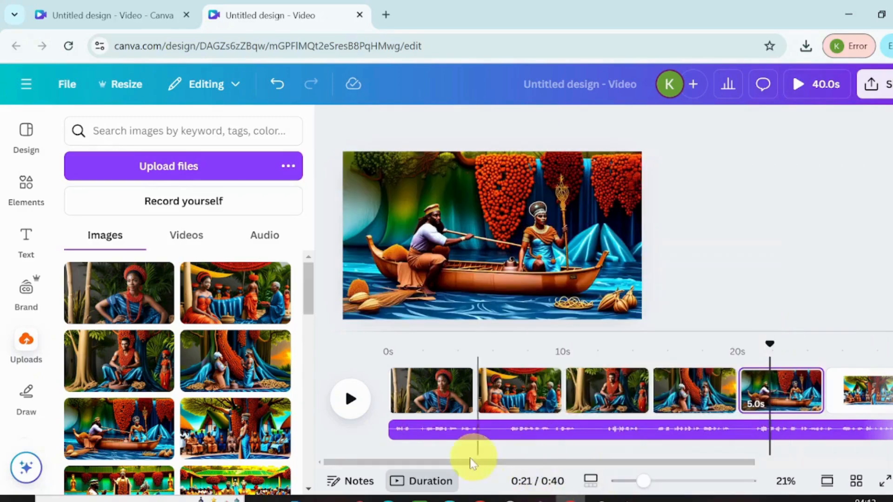
# Set the village elders image on page six as the page background.
pyautogui.moveTo(478, 463); pyautogui.dragTo(680, 447)
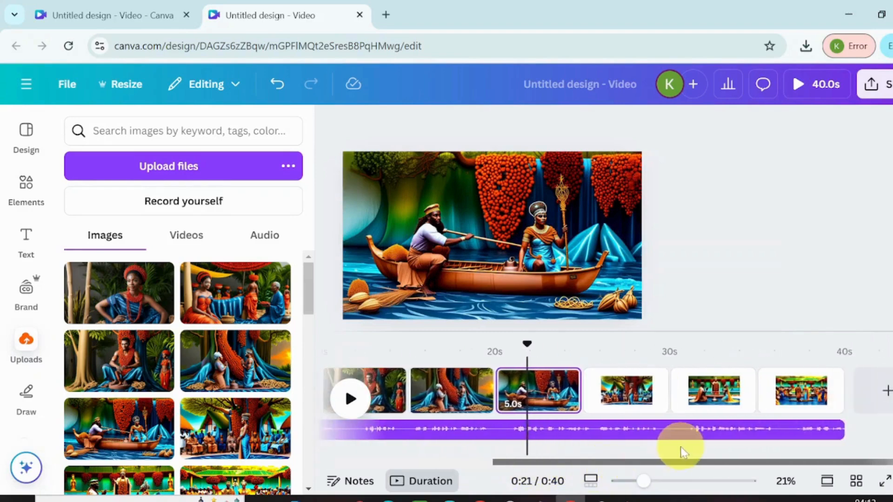
pyautogui.click(641, 395)
pyautogui.click(563, 204)
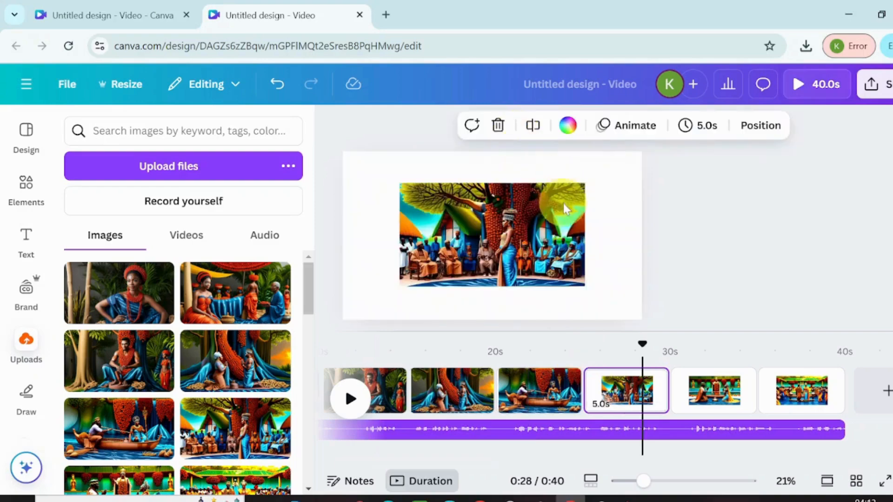
pyautogui.click(537, 231)
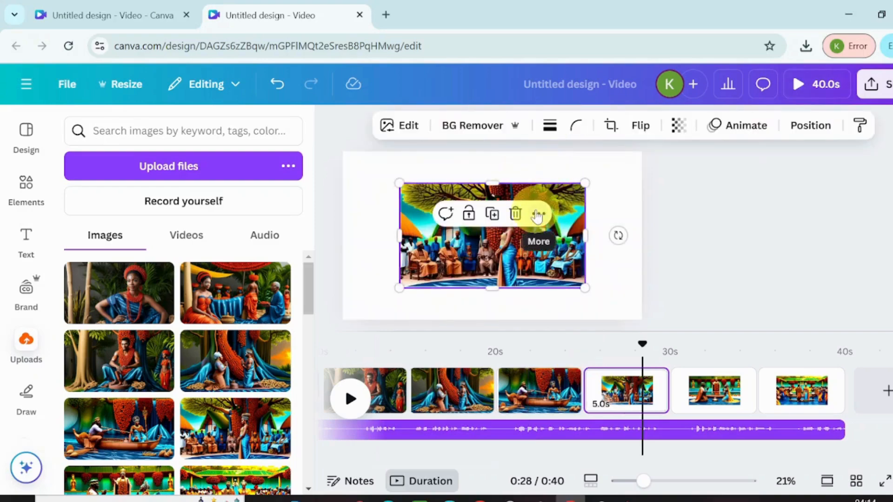
pyautogui.click(538, 214)
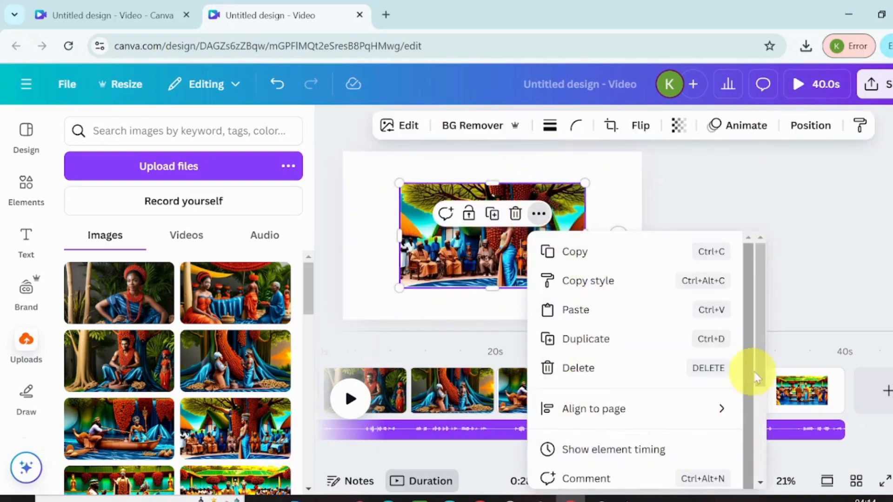
pyautogui.moveTo(758, 372); pyautogui.dragTo(765, 476)
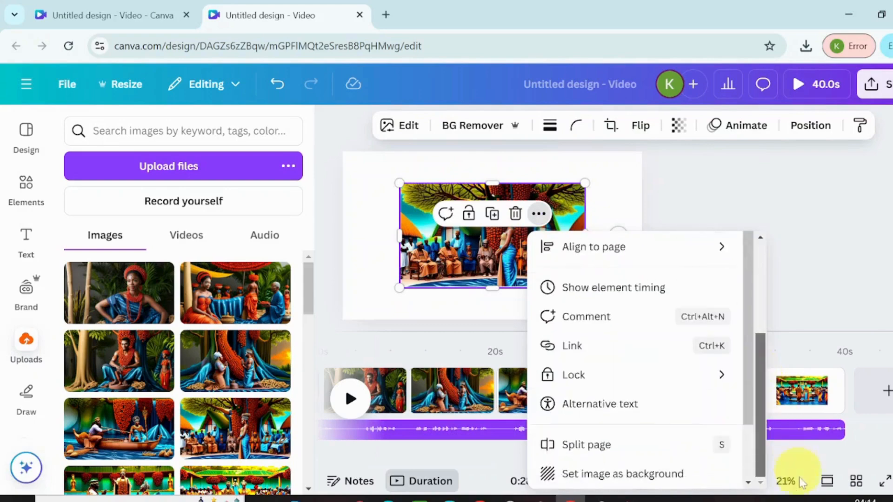
pyautogui.click(622, 475)
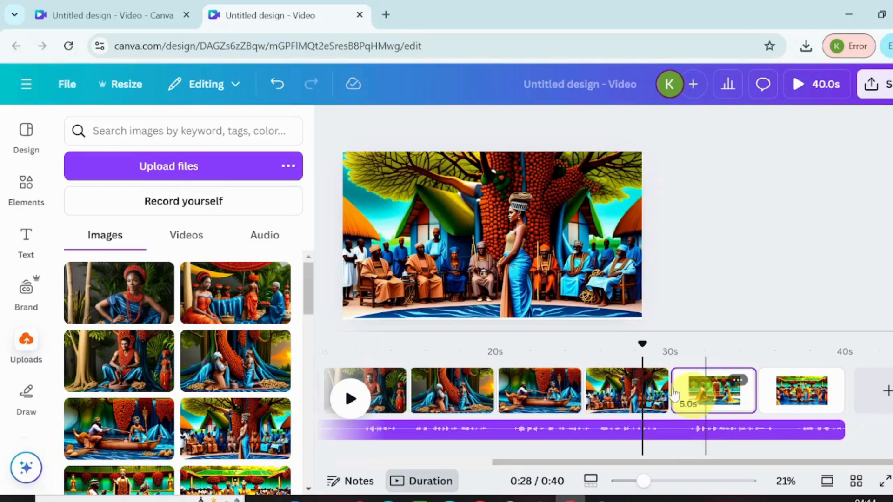
# Set the temple blessing image on page seven as the page background.
pyautogui.click(706, 405)
pyautogui.click(538, 213)
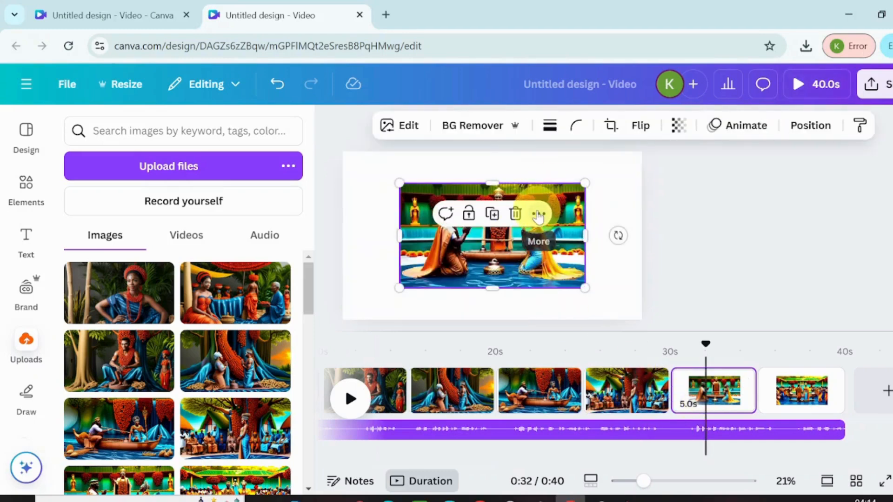
pyautogui.click(538, 214)
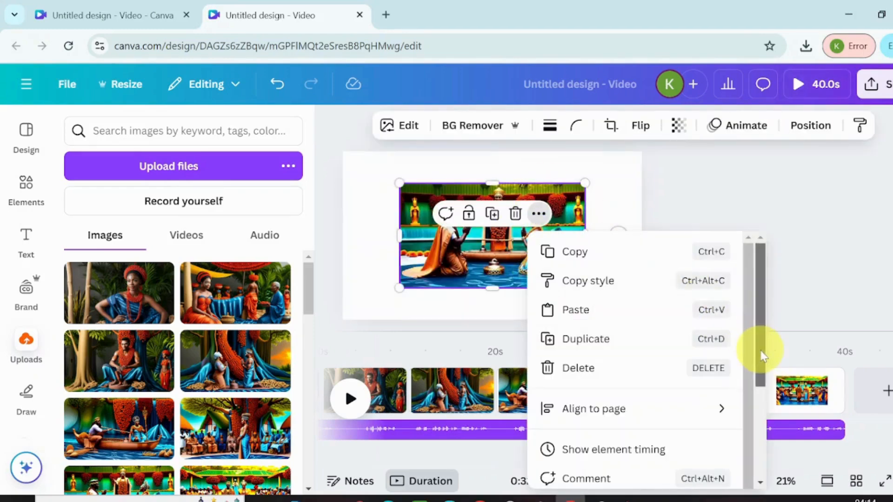
pyautogui.moveTo(762, 355); pyautogui.dragTo(797, 428)
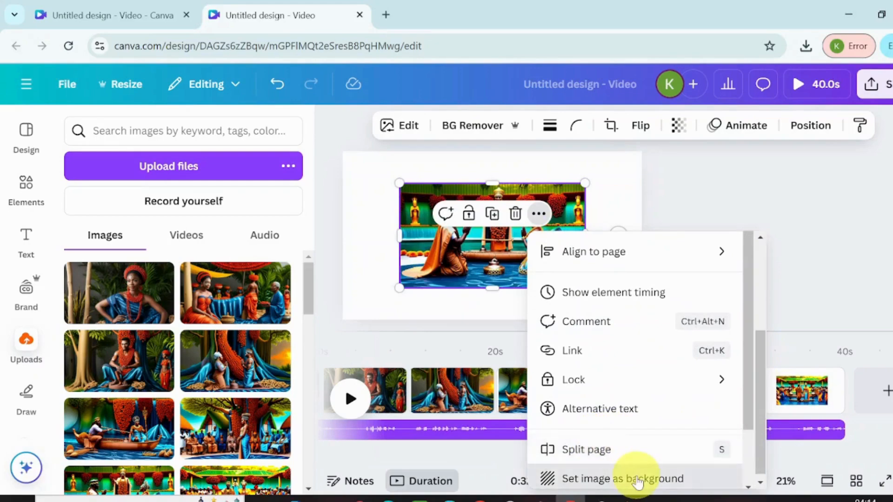
pyautogui.click(637, 478)
# Set the wedding ceremony image with the drummers on page eight as the page background.
pyautogui.click(789, 398)
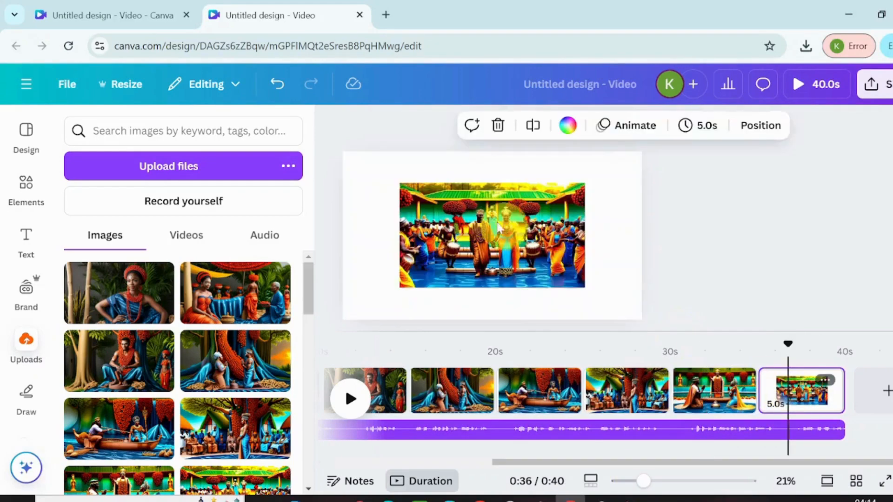
pyautogui.click(510, 232)
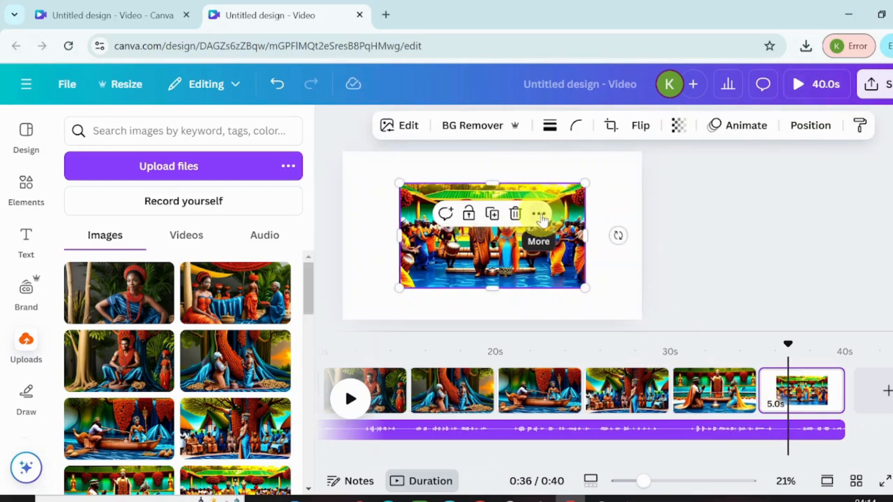
pyautogui.click(538, 213)
pyautogui.moveTo(757, 302); pyautogui.dragTo(801, 409)
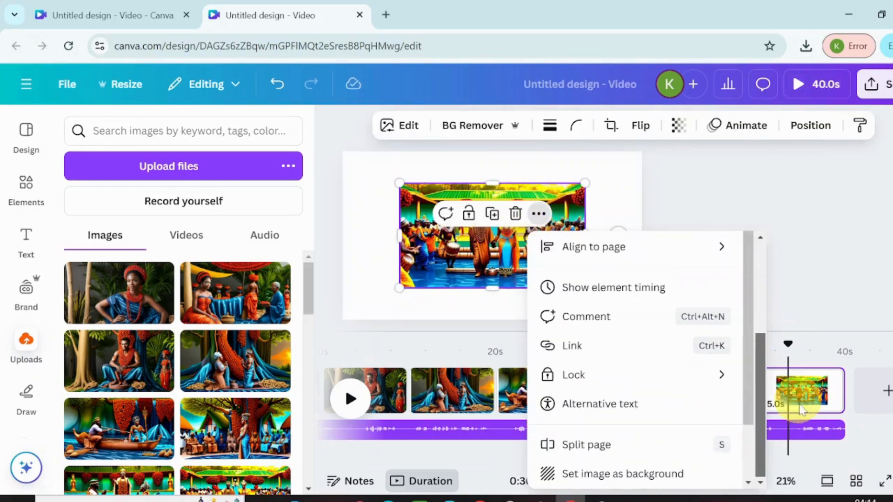
pyautogui.click(670, 474)
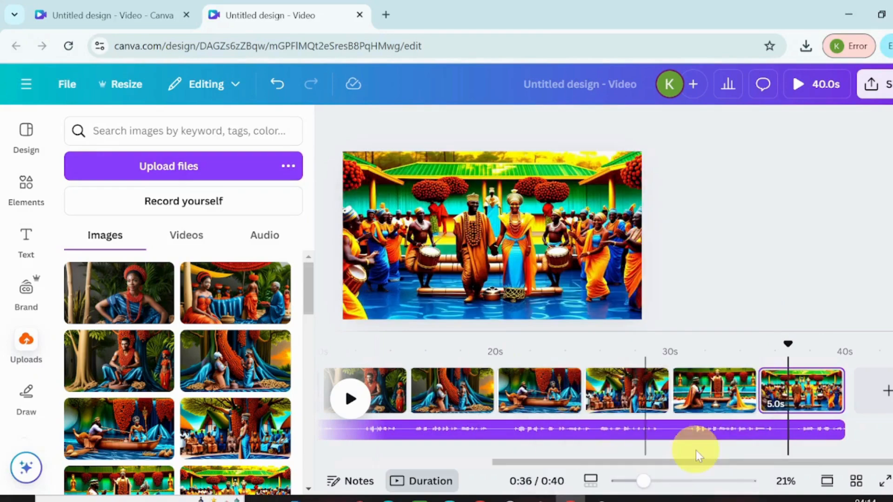
# Play the video from the beginning of the first page to check the narration's loudness.
pyautogui.moveTo(588, 462); pyautogui.dragTo(398, 442)
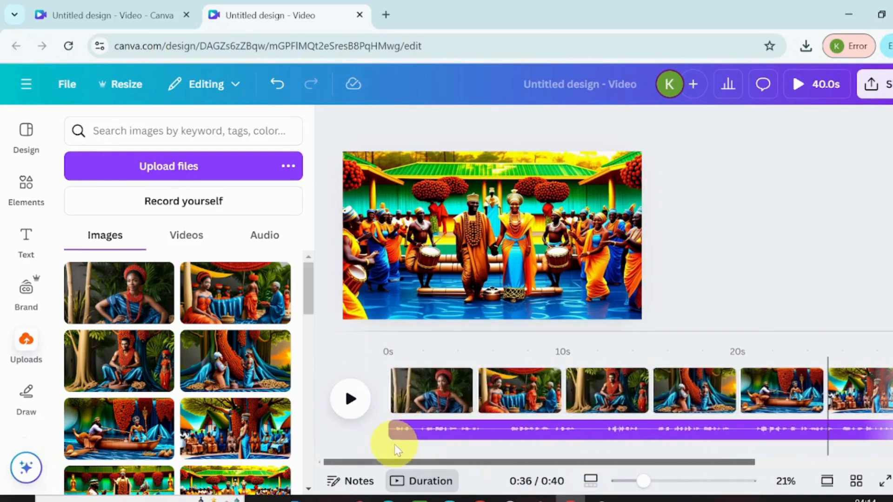
pyautogui.click(393, 386)
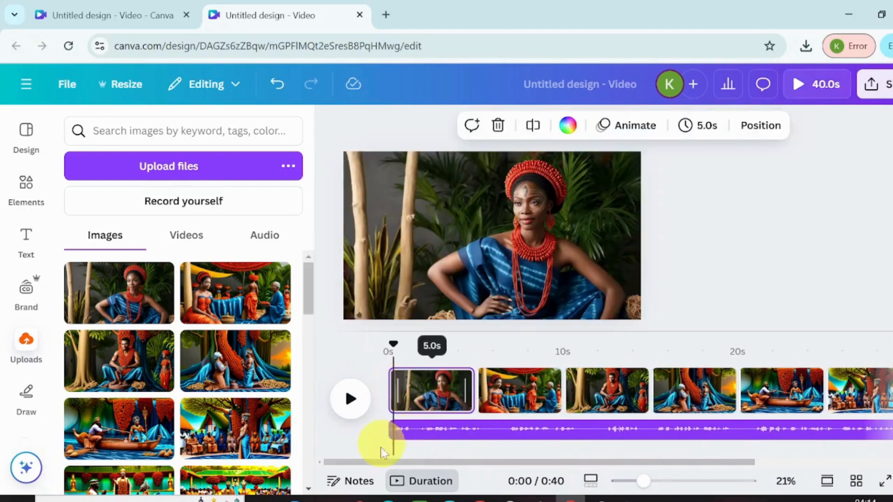
pyautogui.click(349, 400)
# Raise the narration track's volume to 348 and play the opening again to check it.
pyautogui.click(459, 439)
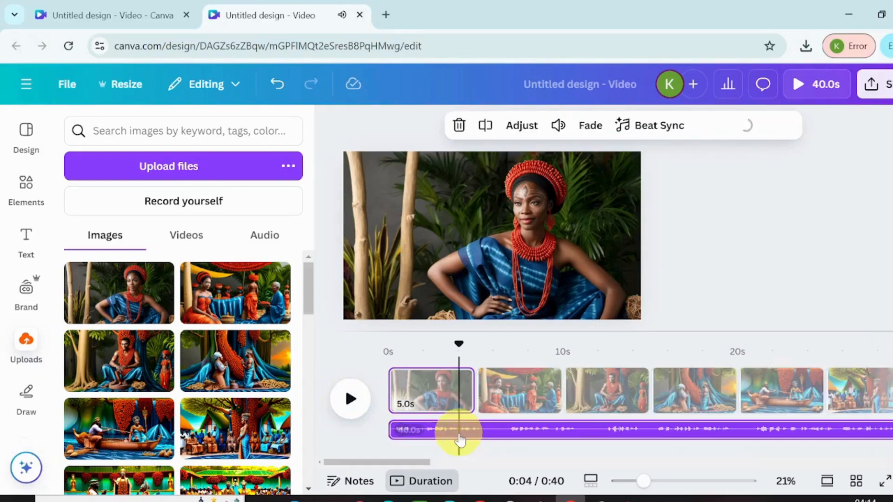
pyautogui.rightClick(458, 433)
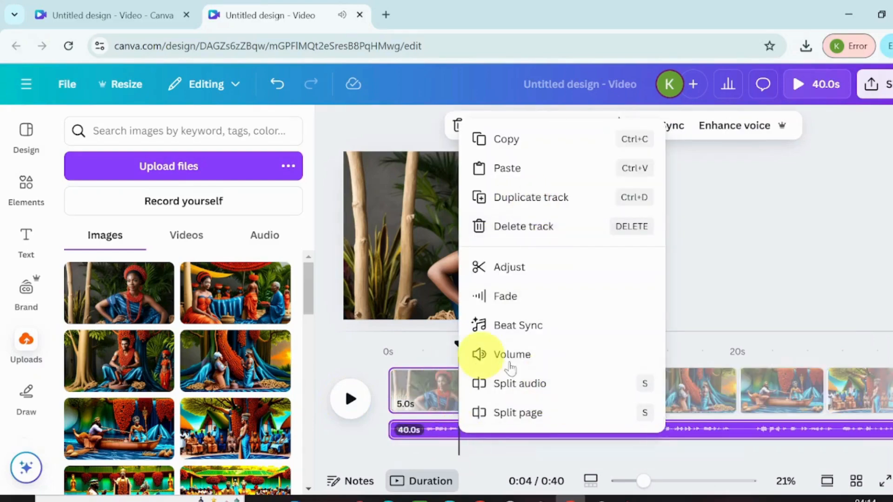
pyautogui.click(698, 259)
pyautogui.click(557, 132)
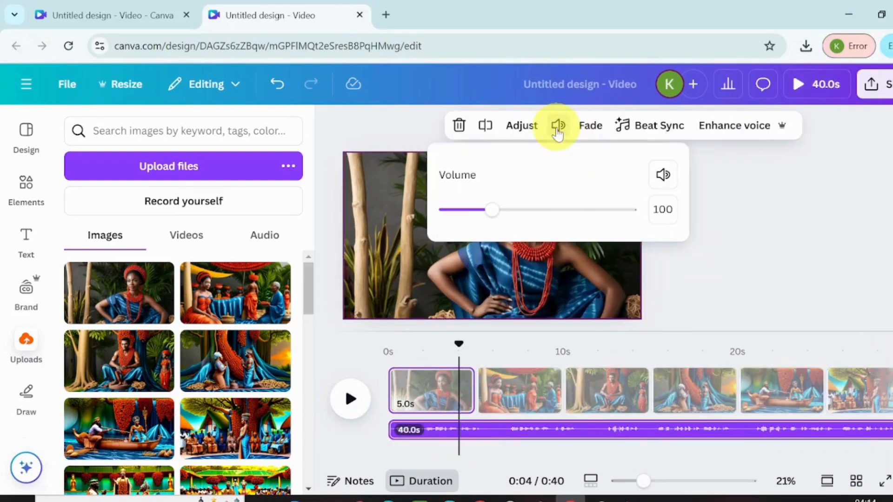
pyautogui.moveTo(496, 211); pyautogui.dragTo(603, 214)
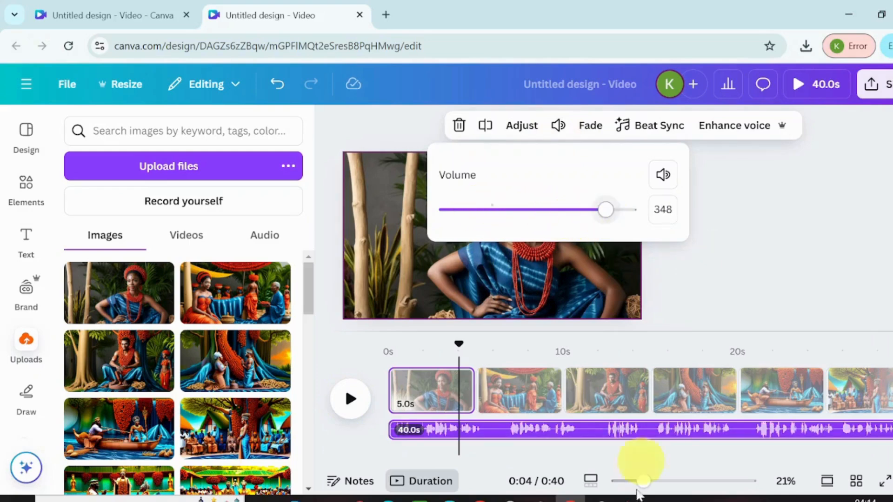
pyautogui.click(388, 383)
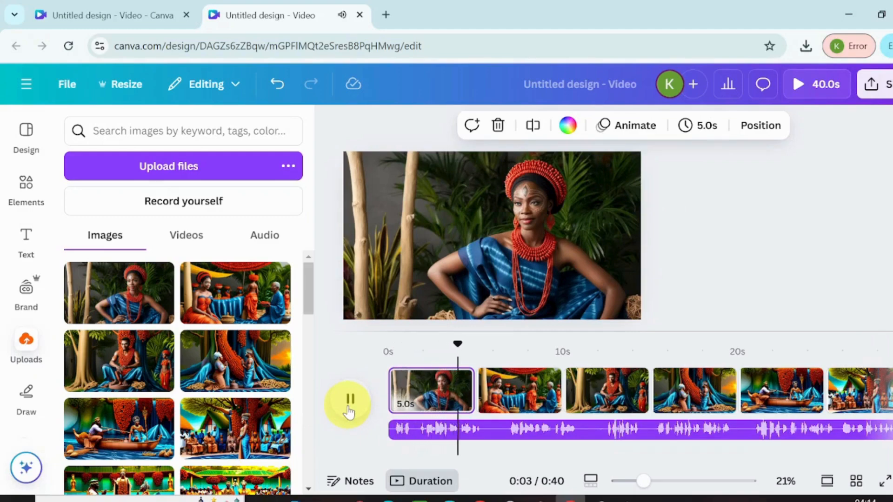
pyautogui.click(348, 409)
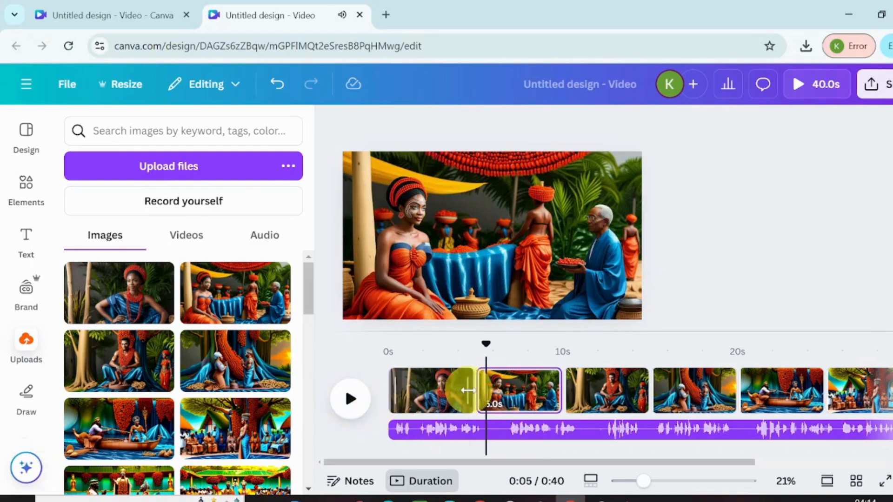
# Insert a blank page between the opening portrait page and the page with the maiden in red.
pyautogui.moveTo(475, 405)
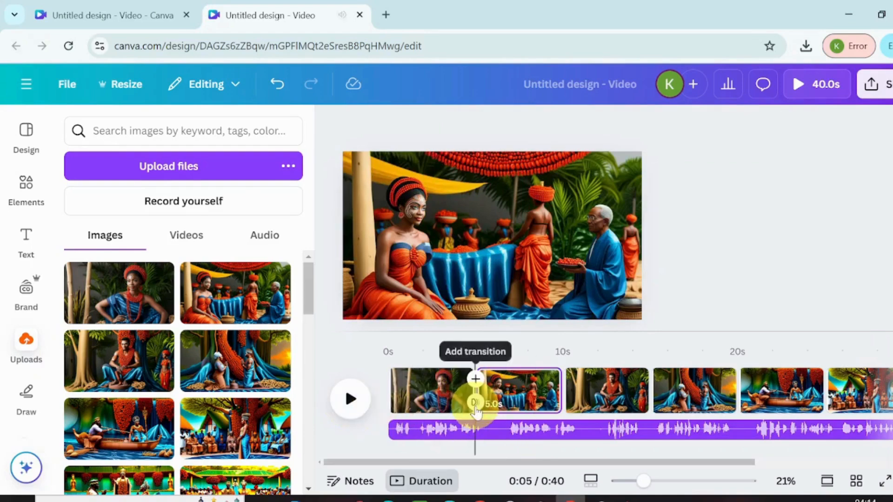
pyautogui.click(474, 380)
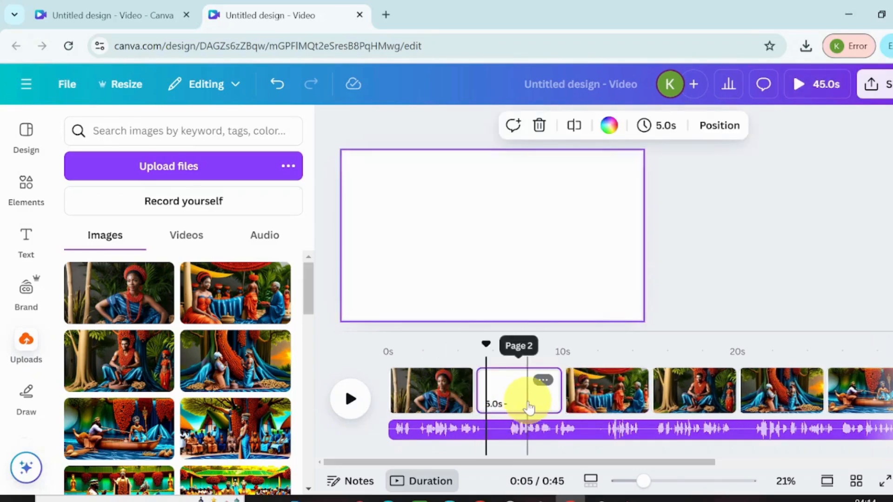
# Move the blank page to the start of the video, ahead of the portrait page, and open Dream Lab.
pyautogui.moveTo(511, 388); pyautogui.dragTo(398, 389)
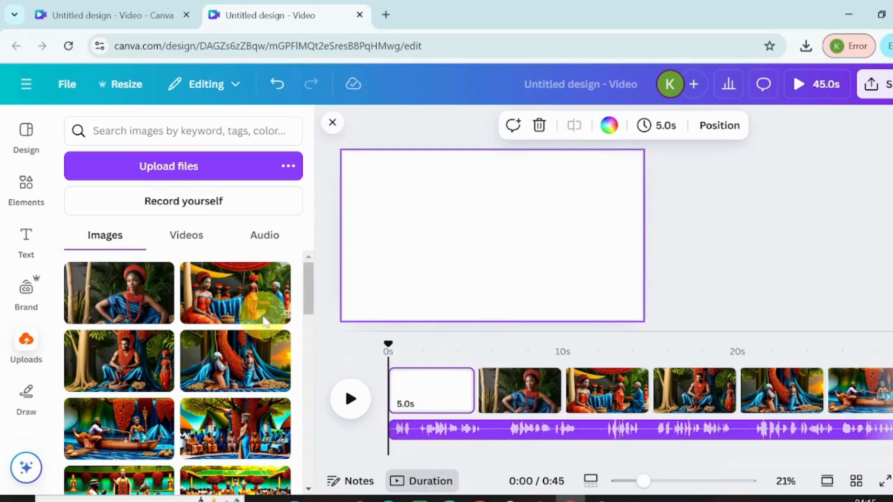
pyautogui.moveTo(48, 133); pyautogui.dragTo(66, 195)
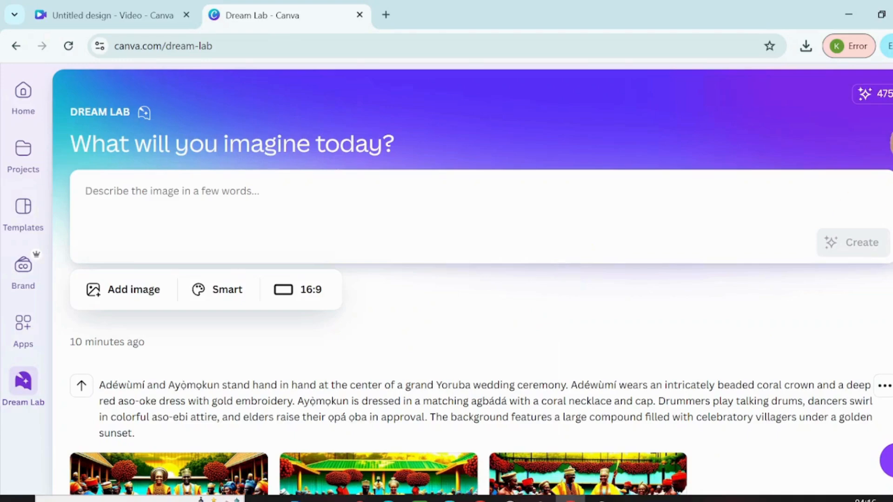
pyautogui.scroll(-4, 530, 267)
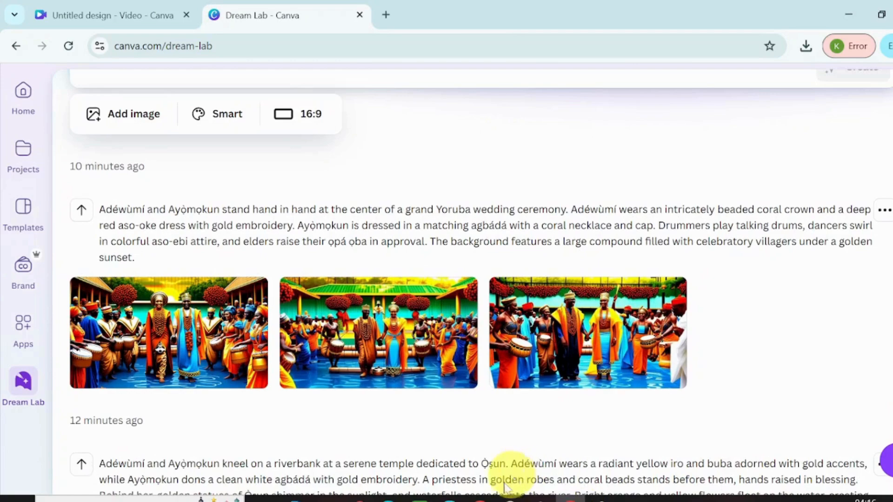
# Switch to the ChatGPT conversation and copy "Long ago in the flourishing Yoruba town of Ilé-Ibàdàn" from the story narration.
pyautogui.click(449, 498)
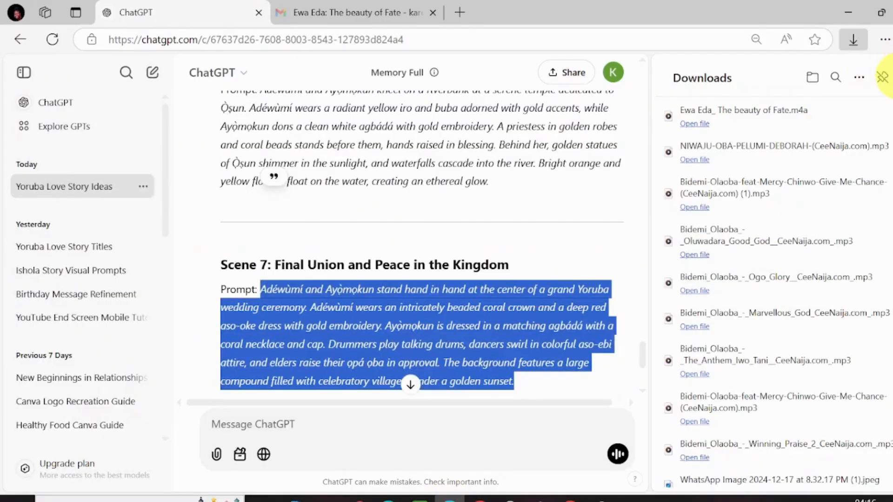
pyautogui.click(882, 77)
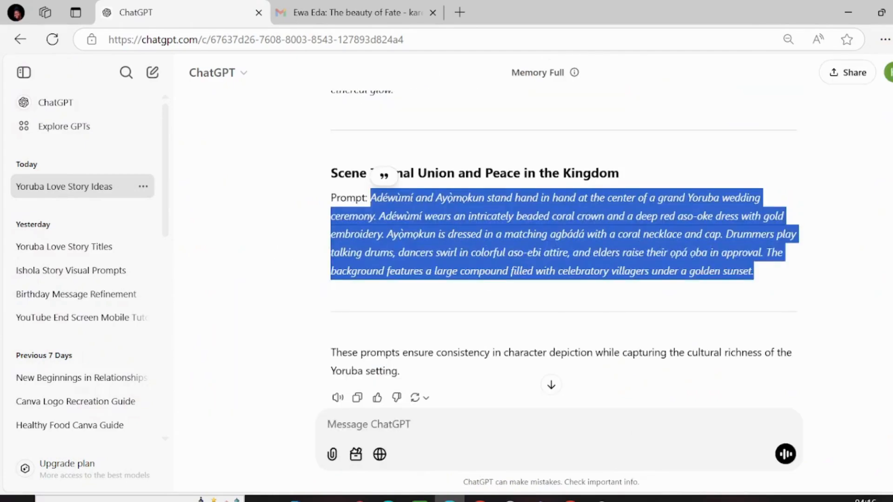
pyautogui.scroll(15, 335, 195)
pyautogui.moveTo(334, 185); pyautogui.dragTo(576, 186)
pyautogui.hotkey('ctrl', 'c')
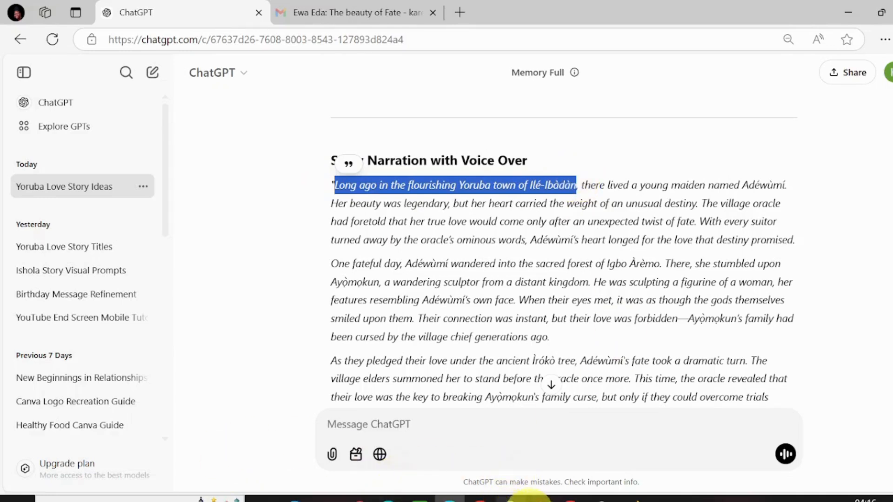
# Return to Dream Lab in Canva and generate images from the copied line about the flourishing Yoruba town.
pyautogui.click(563, 500)
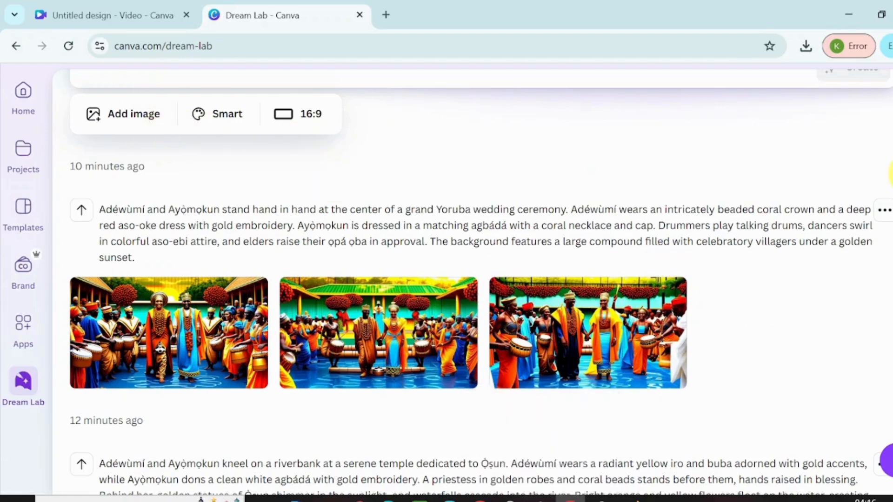
pyautogui.scroll(4, 418, 186)
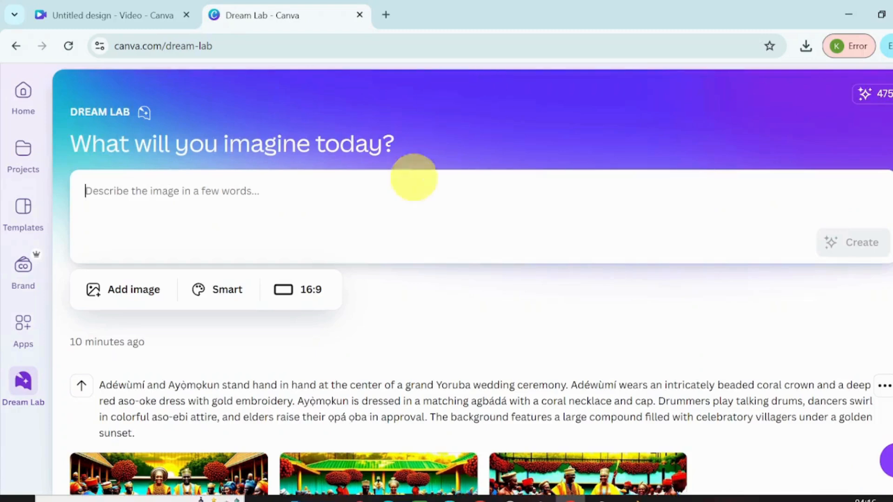
pyautogui.click(375, 190)
pyautogui.hotkey('ctrl', 'v')
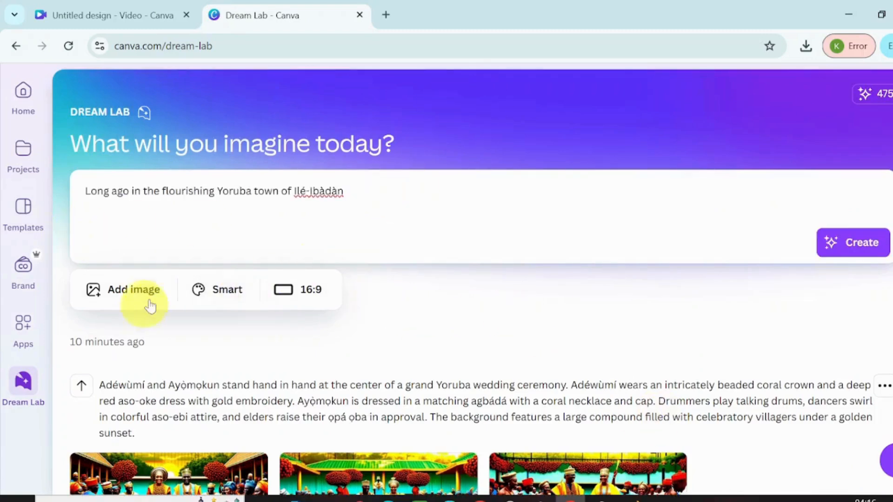
pyautogui.click(825, 251)
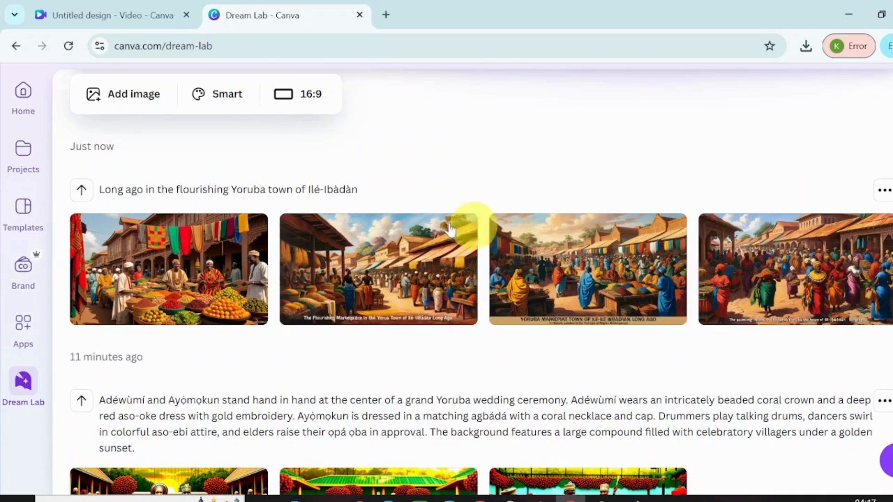
# Download the second generated marketplace image and upload it to the video design.
pyautogui.moveTo(399, 326)
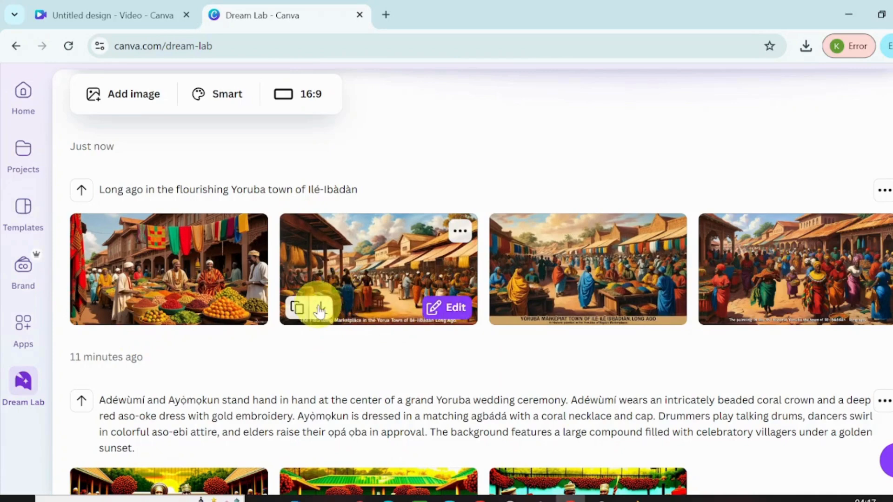
pyautogui.click(319, 309)
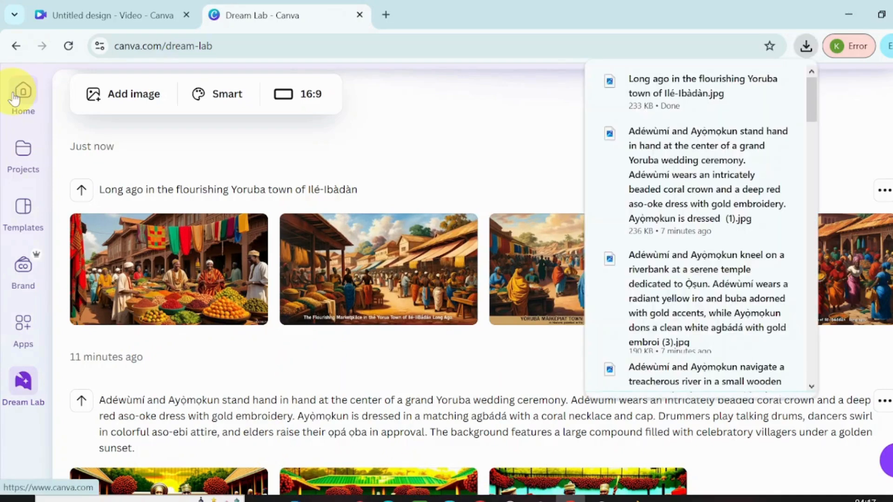
pyautogui.click(14, 98)
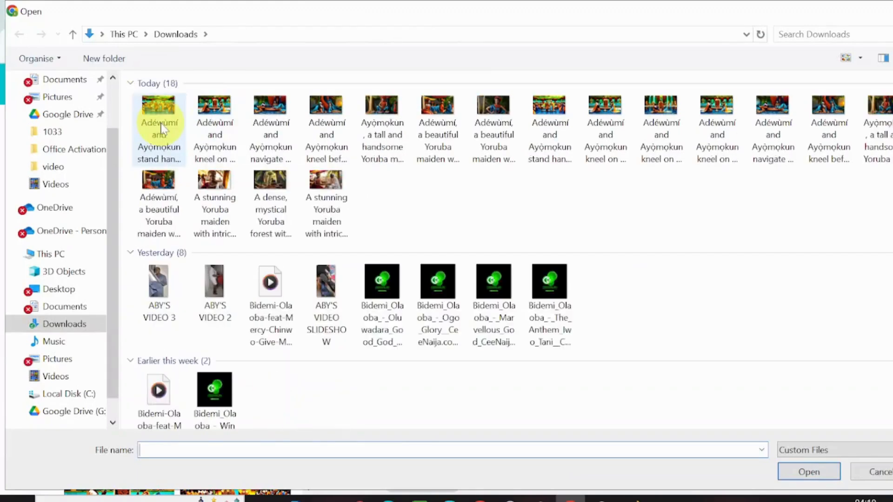
pyautogui.click(159, 132)
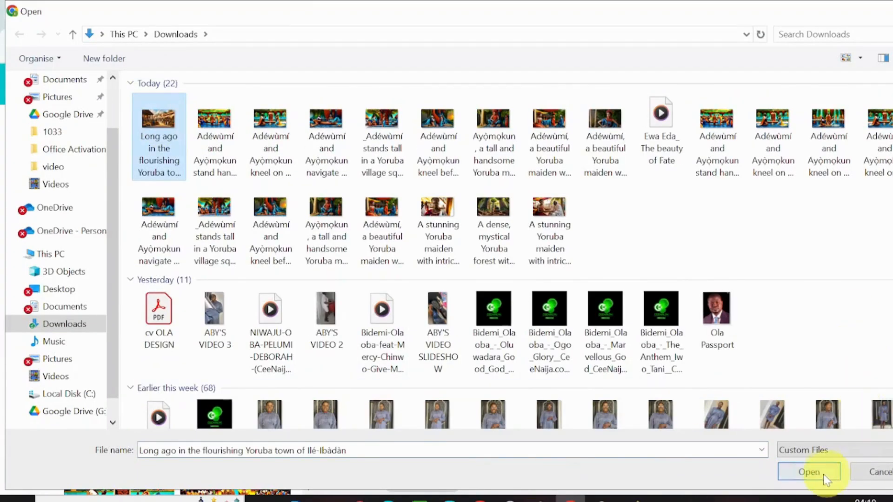
pyautogui.click(819, 475)
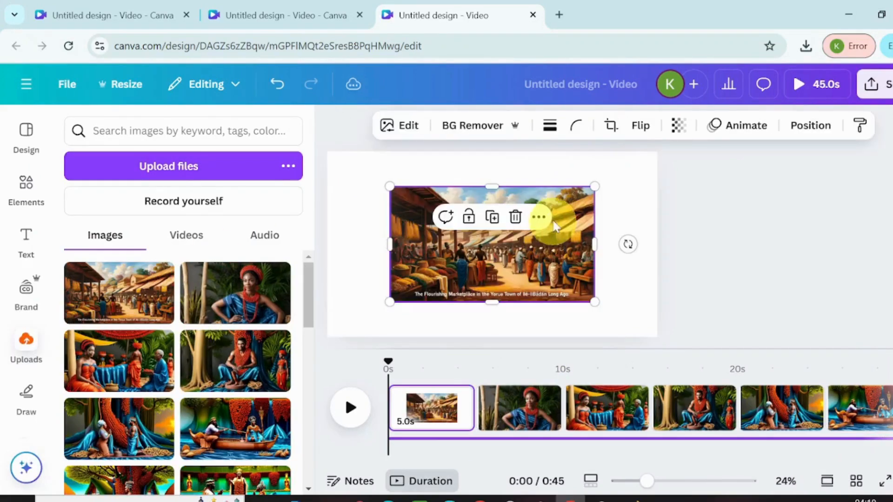
# Set the marketplace image on the first page as the page background.
pyautogui.click(537, 217)
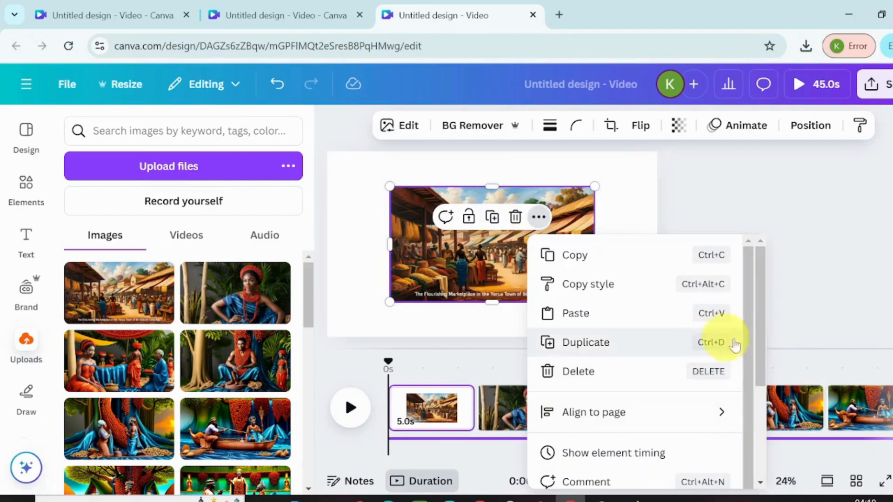
pyautogui.moveTo(758, 345); pyautogui.dragTo(793, 458)
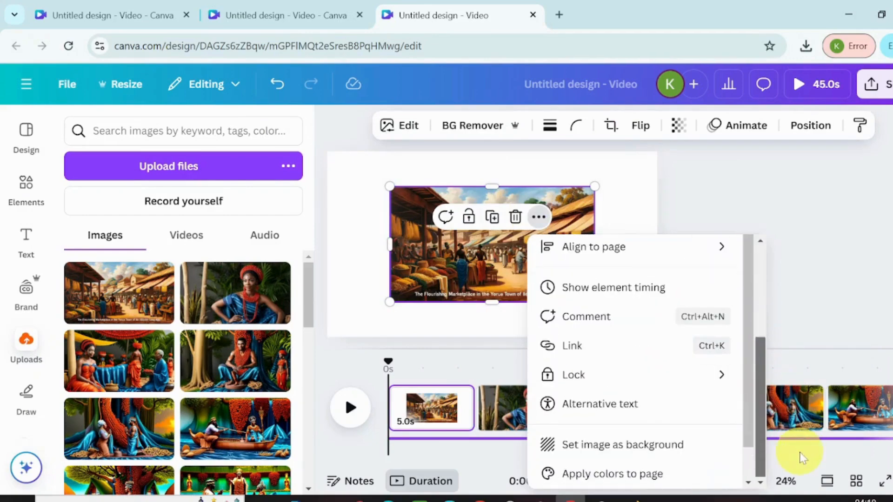
pyautogui.click(693, 445)
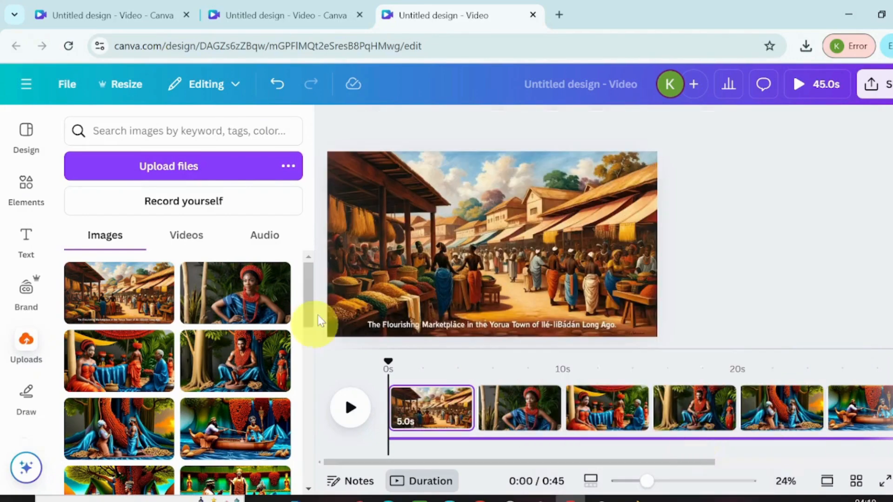
# Play the opening of the video to check the marketplace page's timing against the narration.
pyautogui.click(339, 411)
pyautogui.click(346, 403)
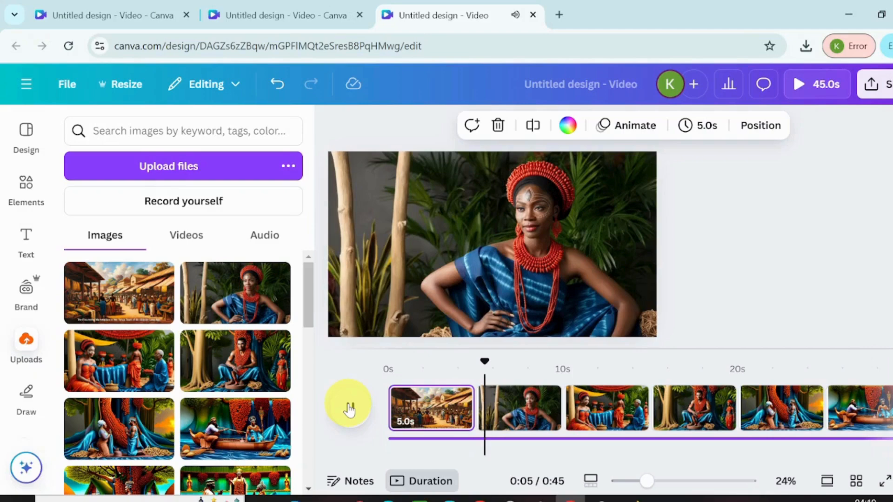
pyautogui.click(350, 409)
# Set the marketplace page's duration to 8.0 seconds.
pyautogui.click(506, 419)
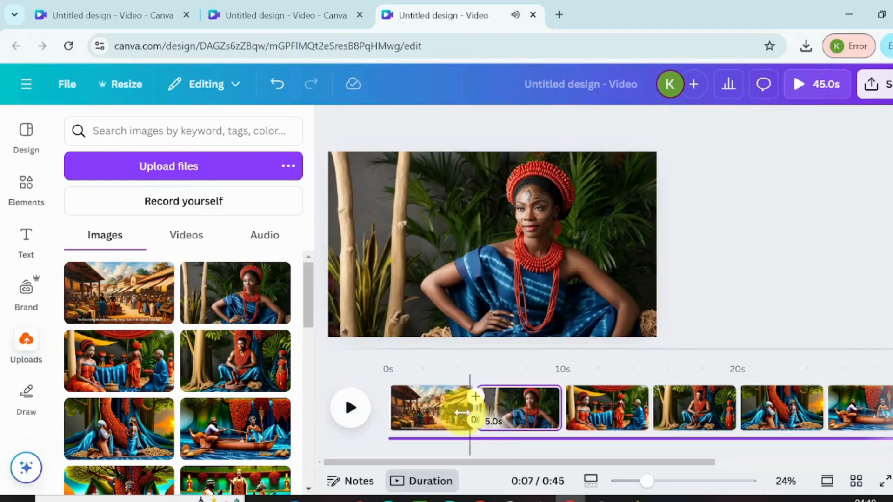
pyautogui.click(434, 408)
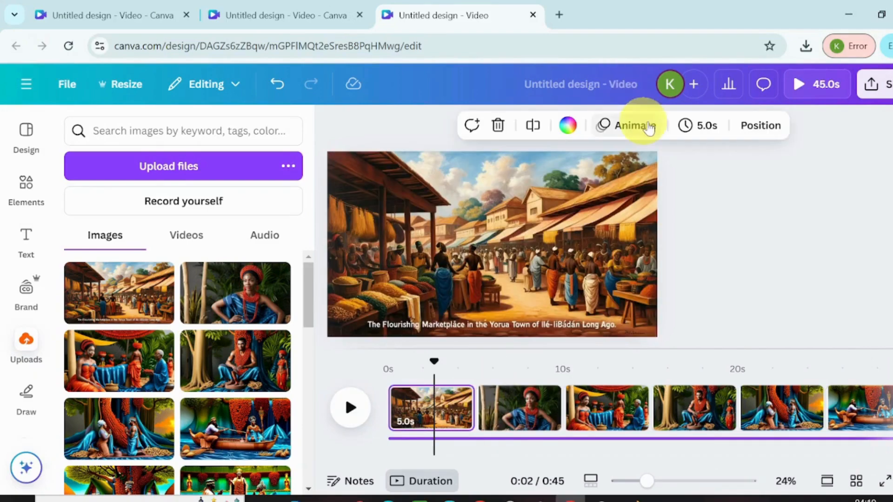
pyautogui.click(701, 133)
pyautogui.moveTo(627, 187); pyautogui.dragTo(643, 188)
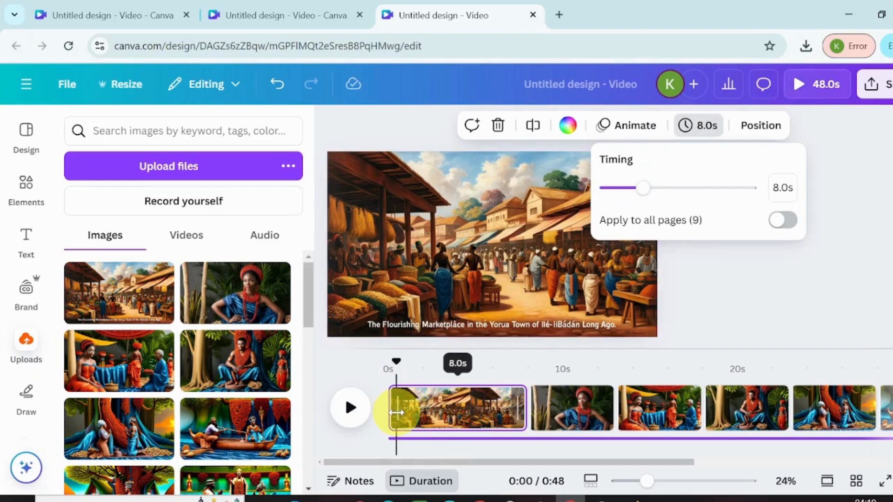
# Play the video through to the page with the seated man to check the scenes against the narration.
pyautogui.click(349, 408)
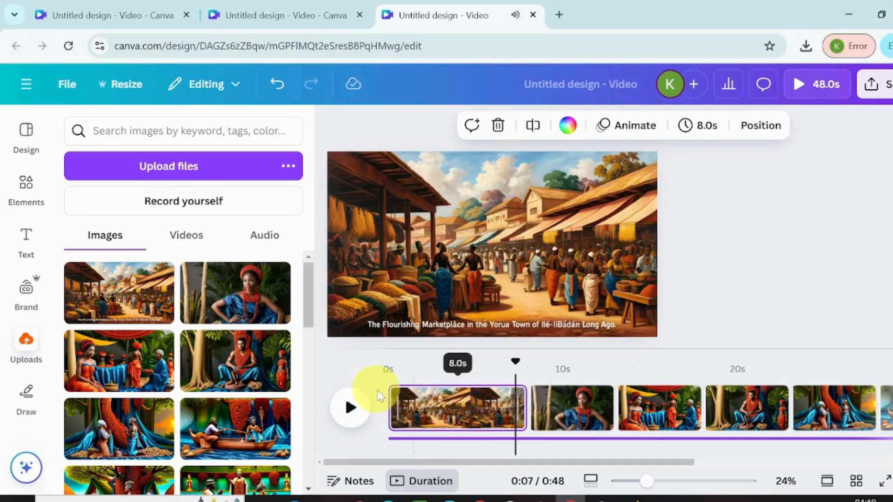
pyautogui.click(352, 409)
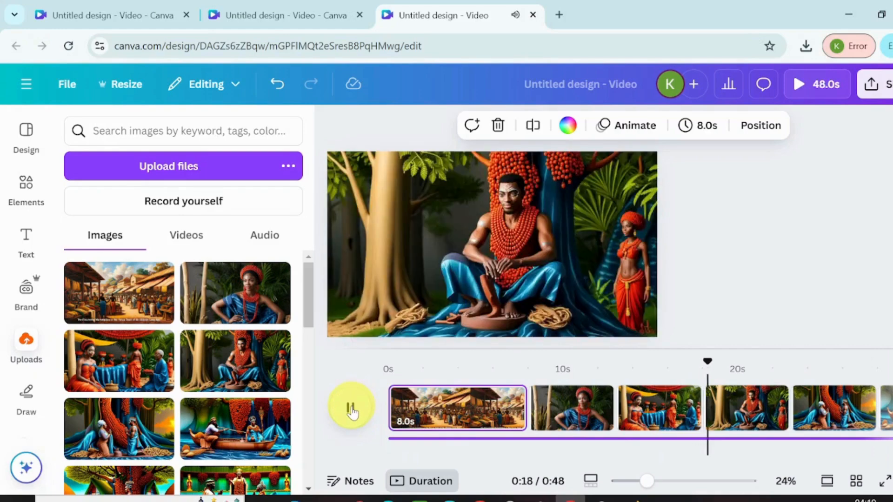
pyautogui.click(352, 411)
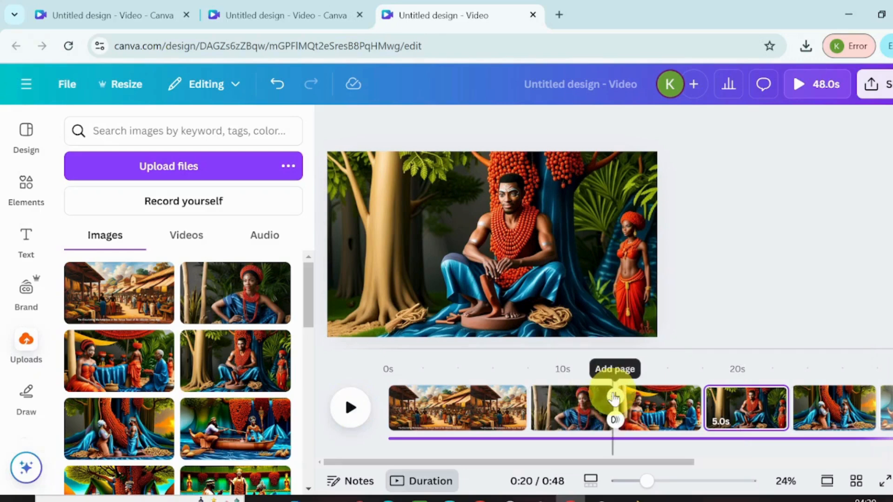
# Insert a blank page between the portrait page and the page with the maiden in red, and open Dream Lab in the other tab.
pyautogui.click(614, 396)
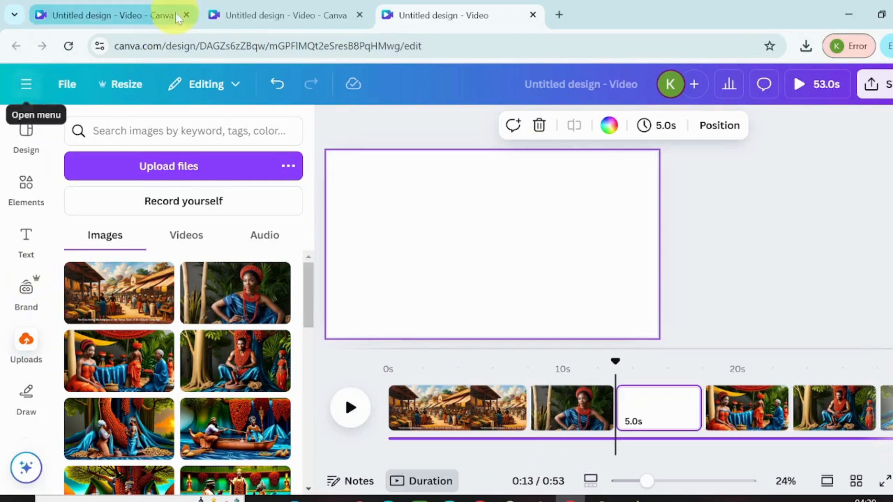
pyautogui.click(239, 17)
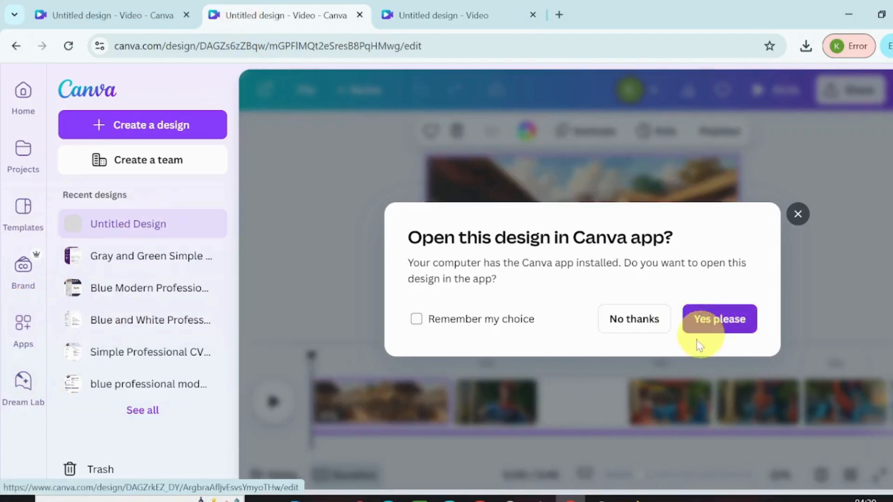
pyautogui.click(646, 320)
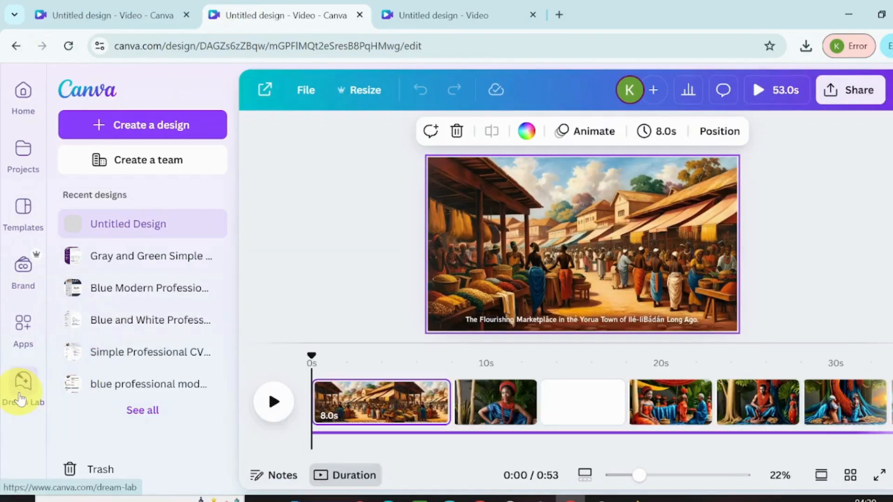
pyautogui.click(20, 399)
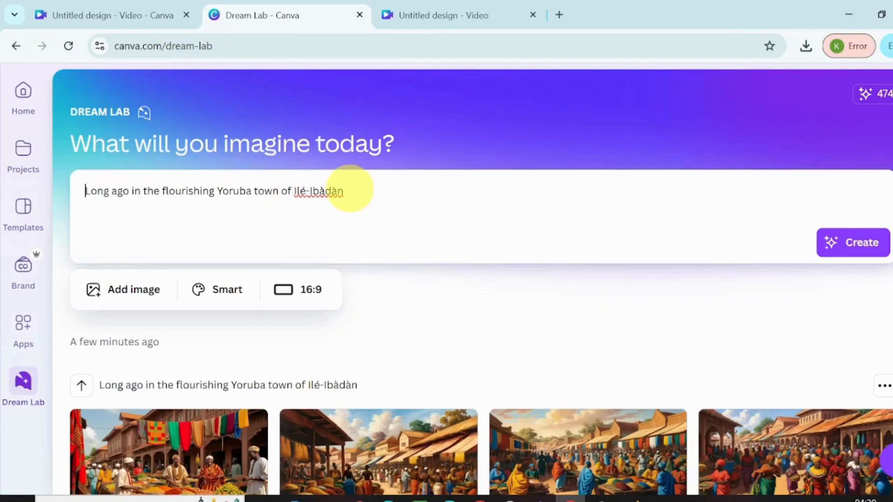
# Generate images from the heroine's name plus "with the legendary beauty", using the recent generation of the woman in blue, hands on hips, as style reference.
pyautogui.hotkey('ctrl', 'a')
pyautogui.write('A')
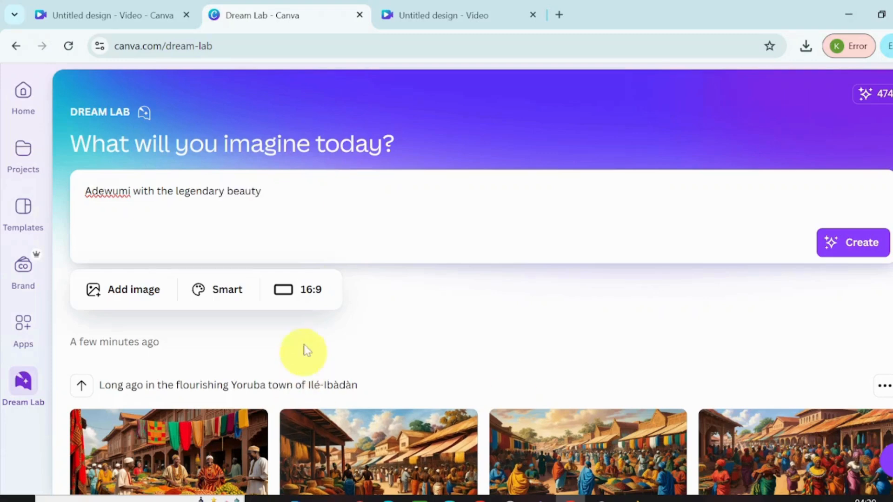
pyautogui.click(95, 295)
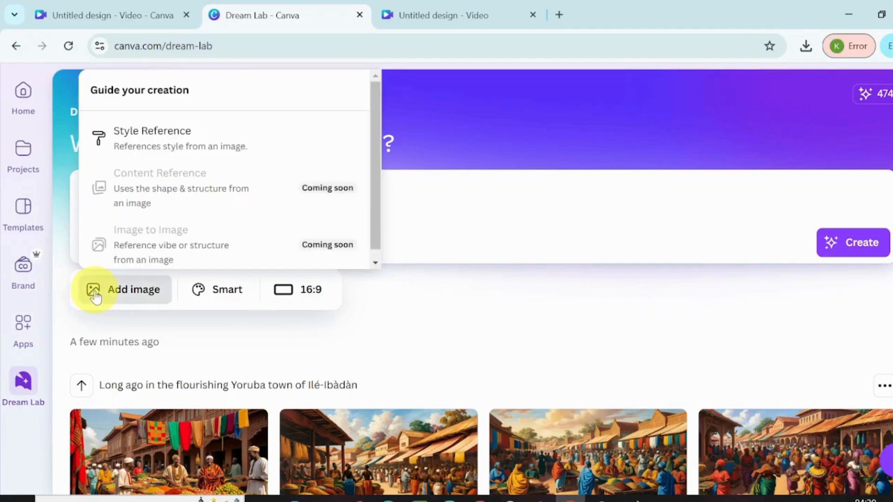
pyautogui.click(219, 146)
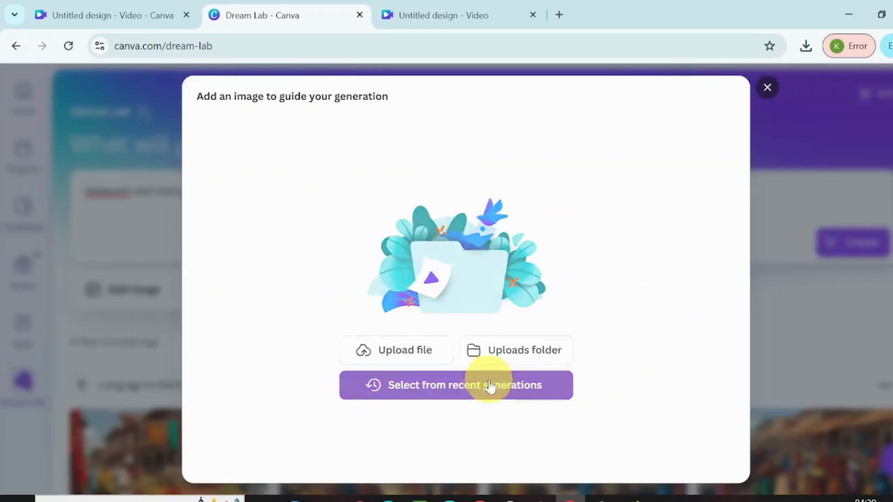
pyautogui.click(489, 385)
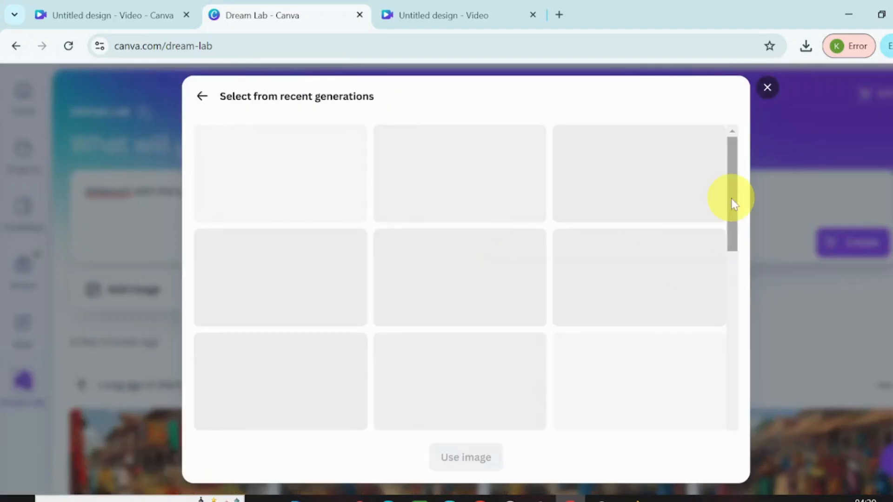
pyautogui.moveTo(731, 199); pyautogui.dragTo(732, 409)
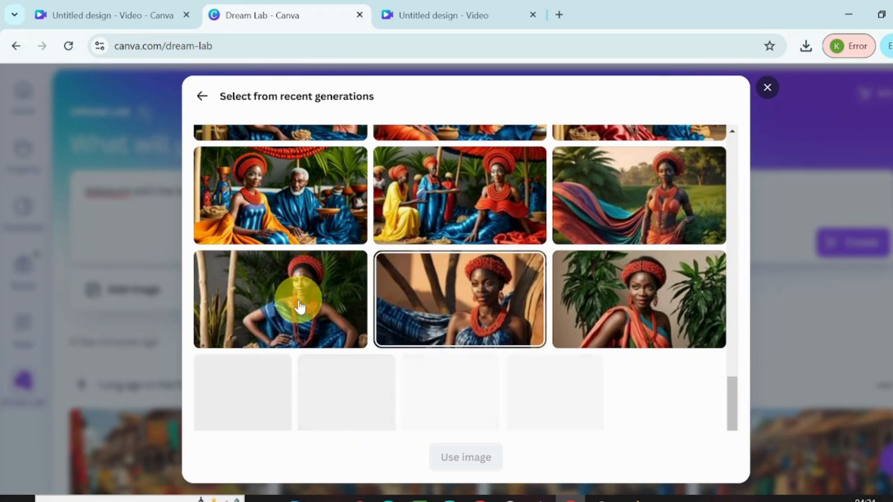
pyautogui.click(299, 307)
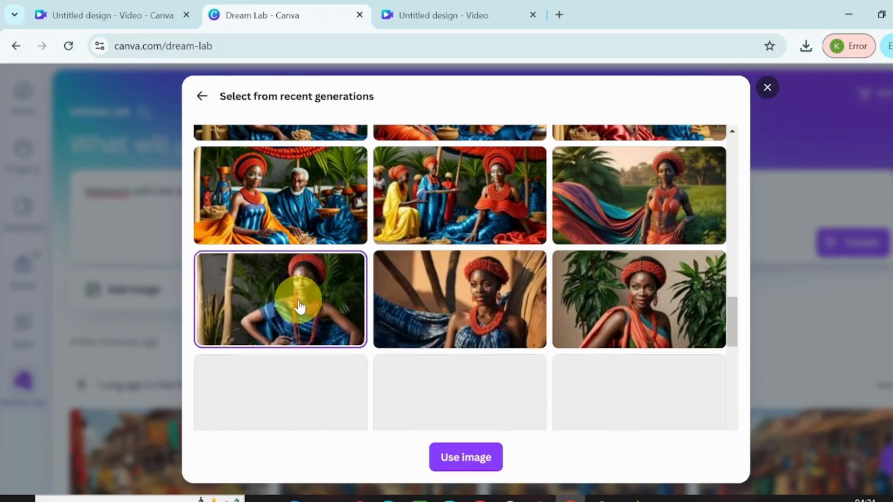
pyautogui.click(476, 455)
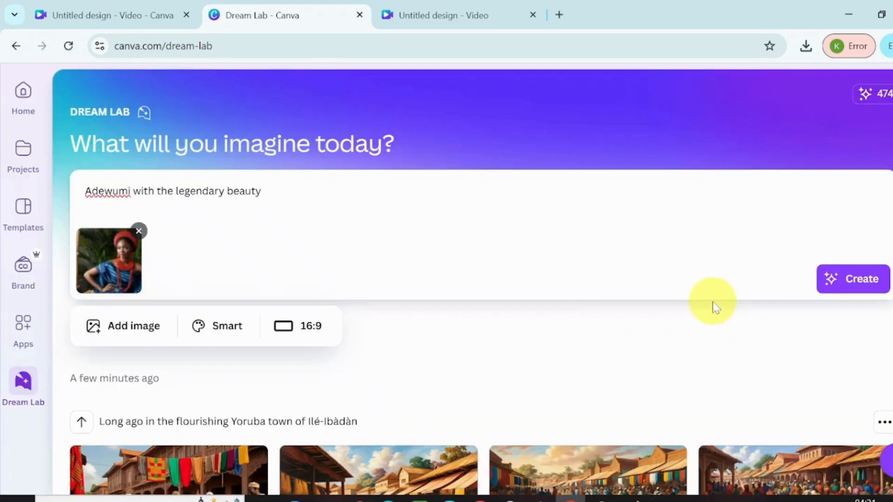
pyautogui.click(865, 276)
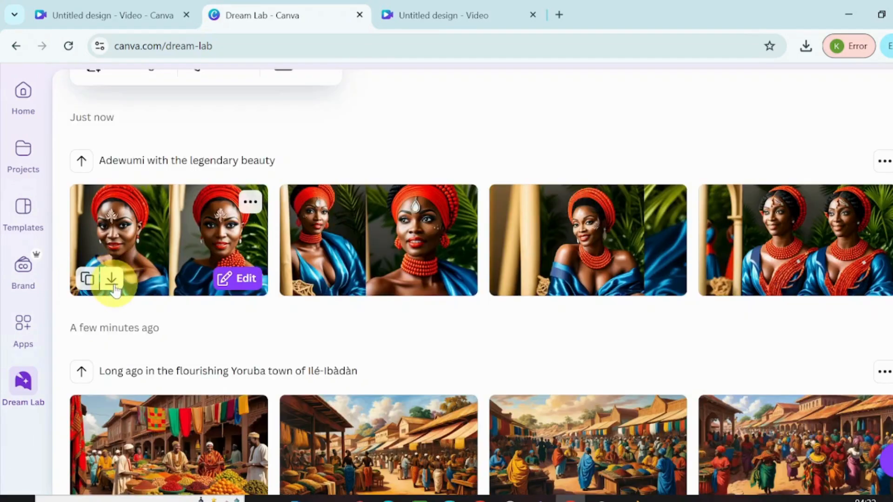
# Copy the first generated double portrait and paste it onto the blank page of the video design.
pyautogui.click(112, 281)
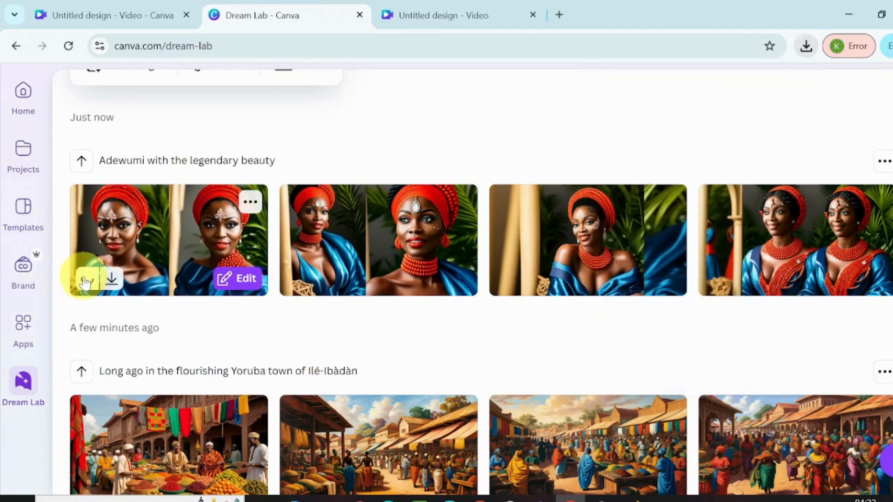
pyautogui.click(439, 14)
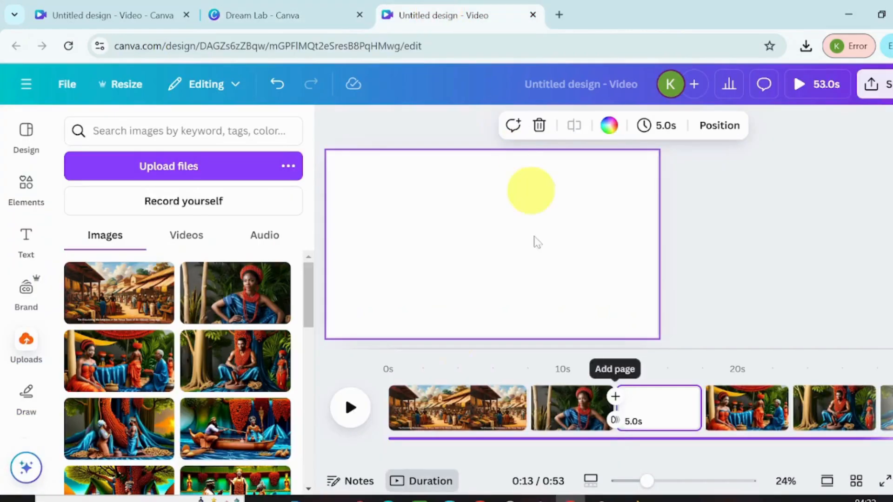
pyautogui.rightClick(472, 216)
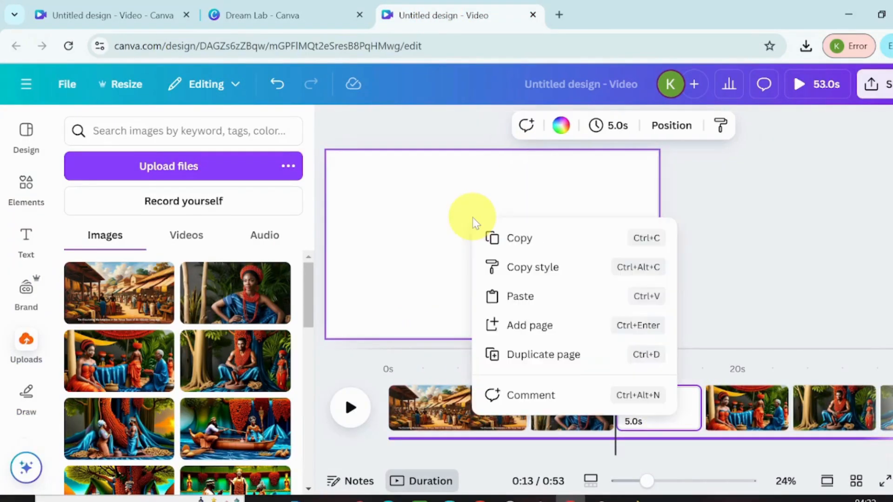
pyautogui.click(544, 297)
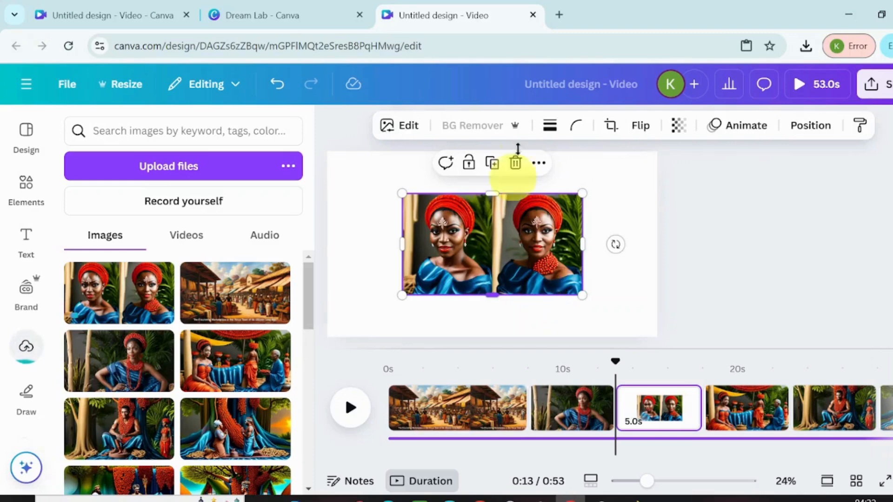
# Set the pasted double portrait as the page's background and select that page in the timeline.
pyautogui.click(538, 164)
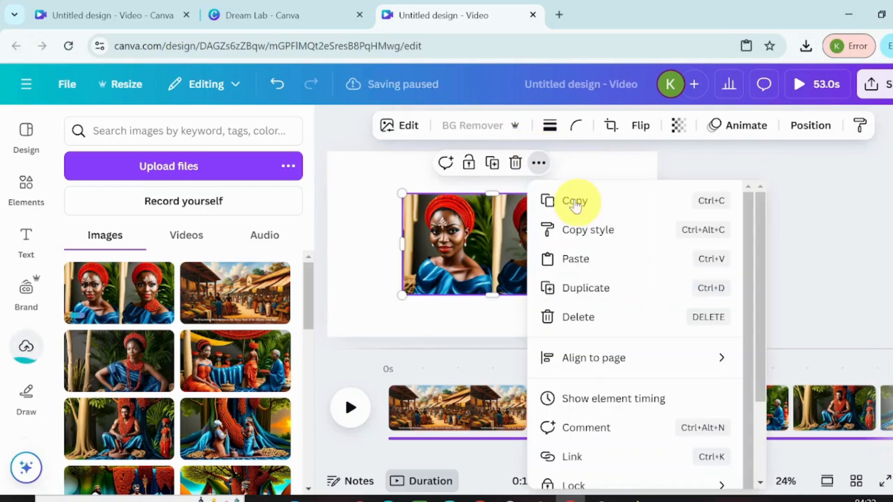
pyautogui.scroll(-2, 621, 442)
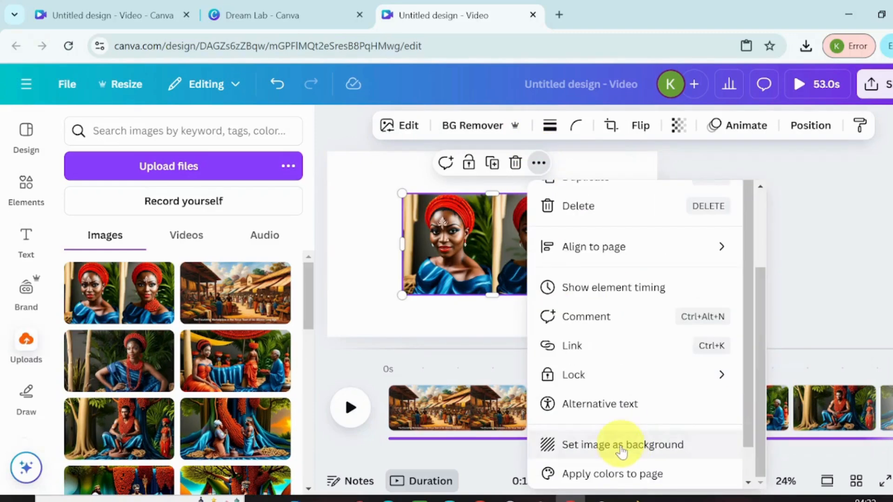
pyautogui.click(621, 443)
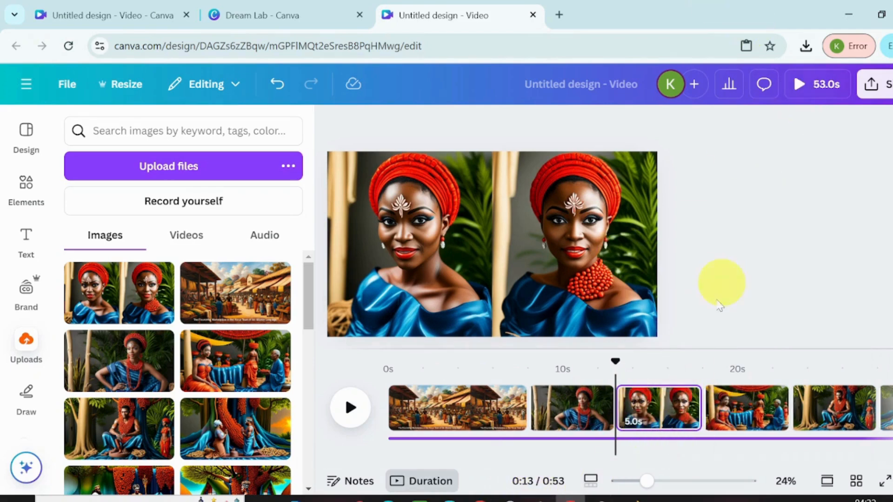
pyautogui.click(658, 410)
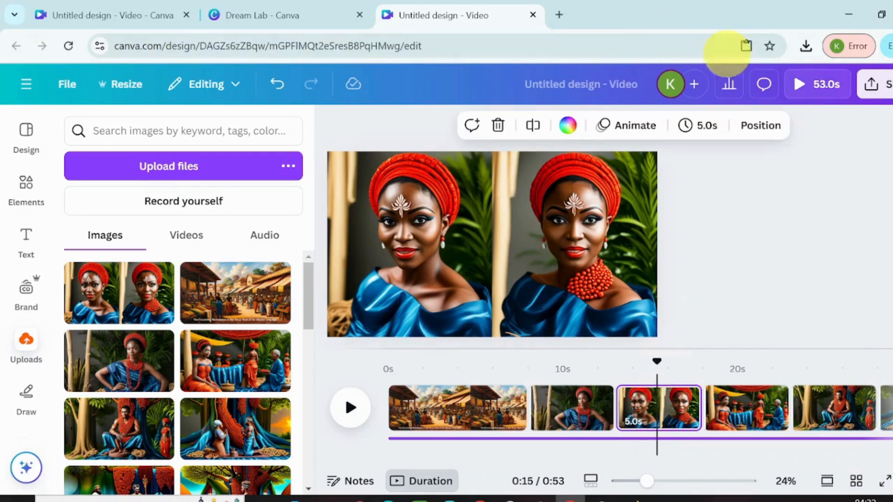
# Set the duration of the third page, the double portrait, to 7.0 seconds and play the video from the beginning.
pyautogui.click(697, 126)
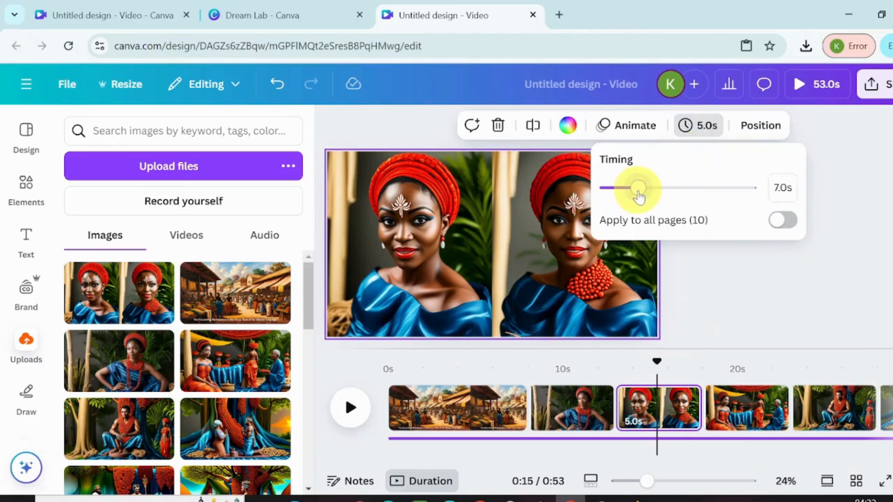
pyautogui.moveTo(638, 194); pyautogui.dragTo(634, 188)
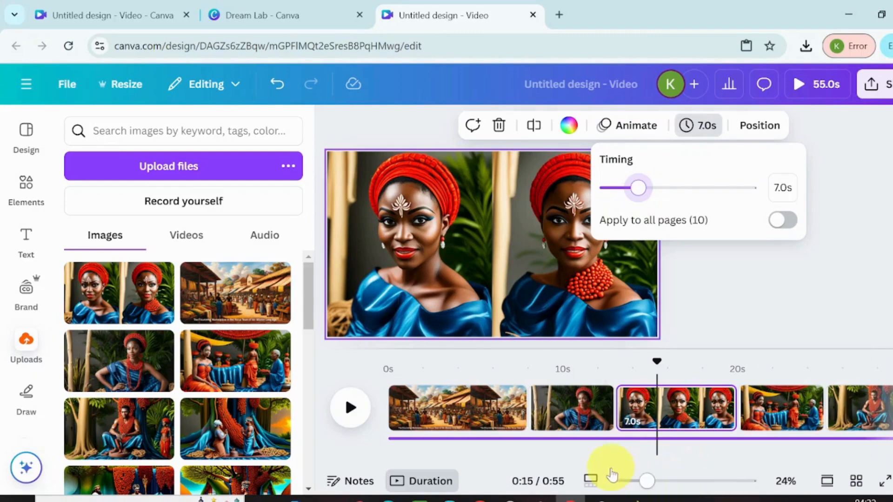
pyautogui.click(389, 405)
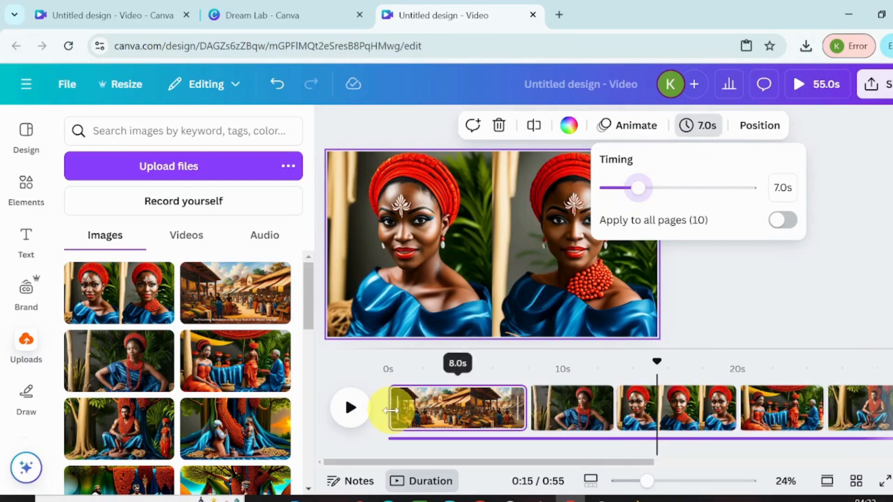
pyautogui.click(342, 416)
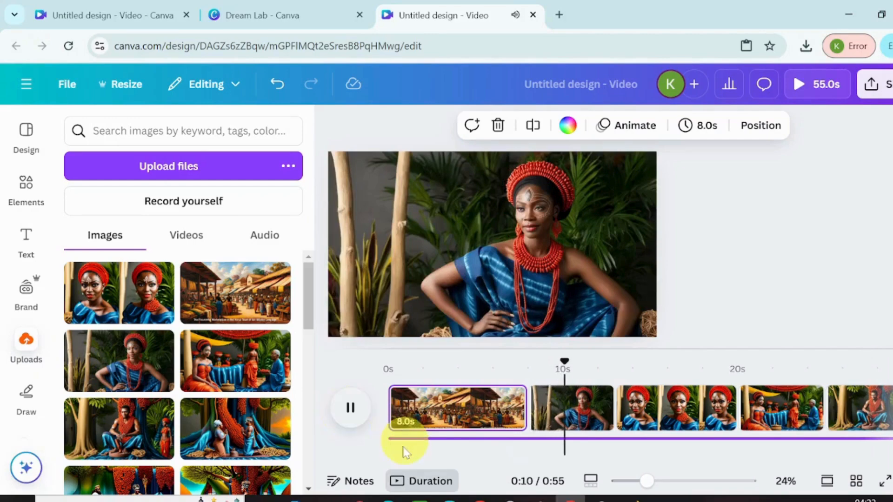
# Set the duration of the fourth page, with the seated woman beside the blue-draped table, to 11.0 seconds.
pyautogui.moveTo(366, 461); pyautogui.dragTo(503, 462)
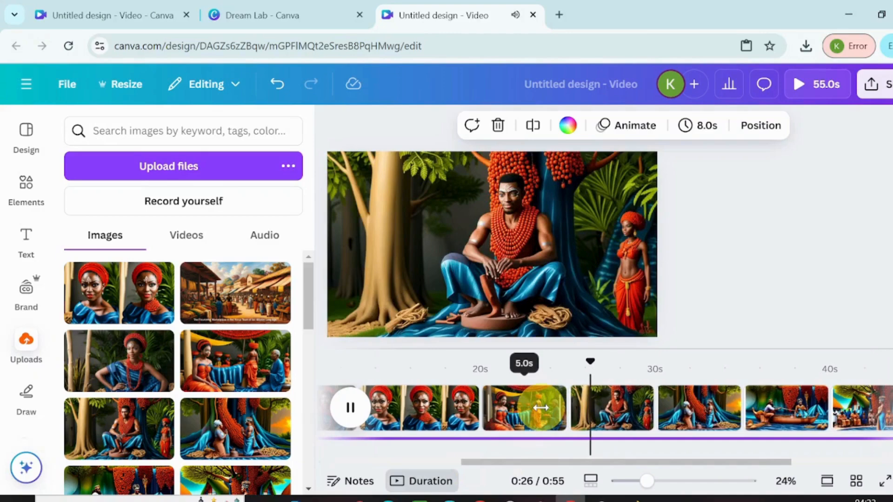
pyautogui.click(539, 408)
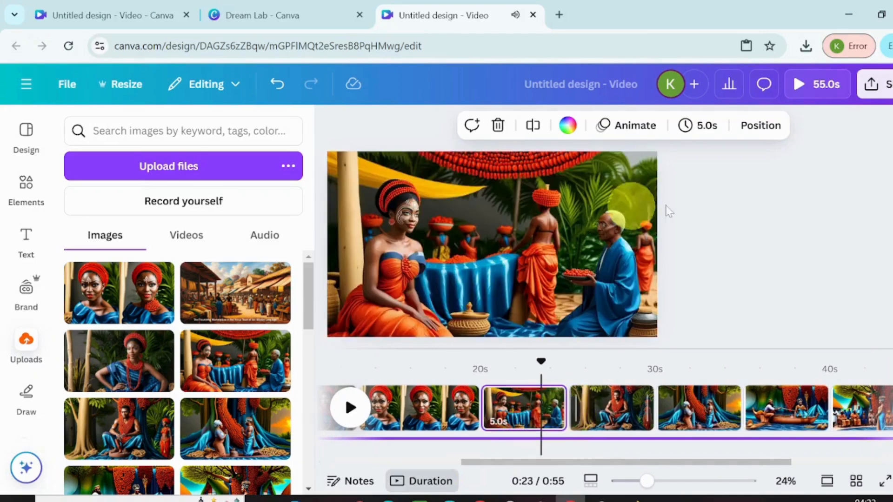
pyautogui.click(700, 130)
pyautogui.moveTo(631, 198); pyautogui.dragTo(658, 199)
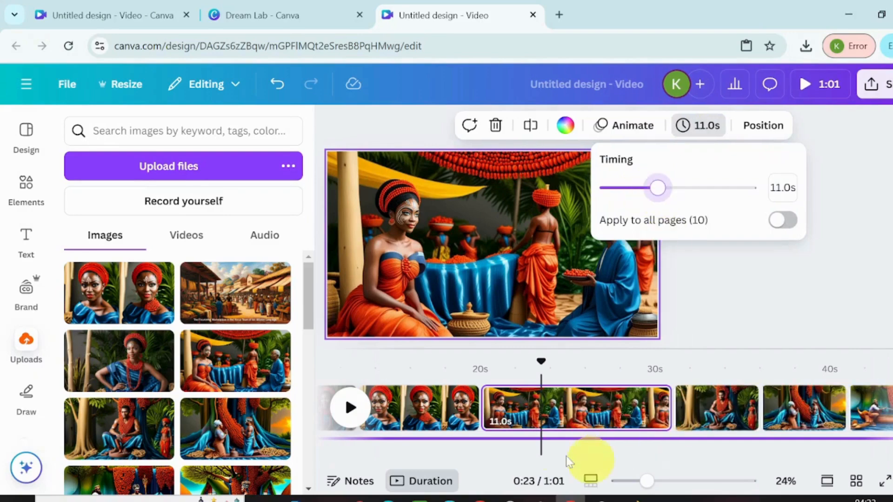
# Replay the video from the start of the 11-second page, pause it, and add a blank page directly after that page.
pyautogui.click(488, 416)
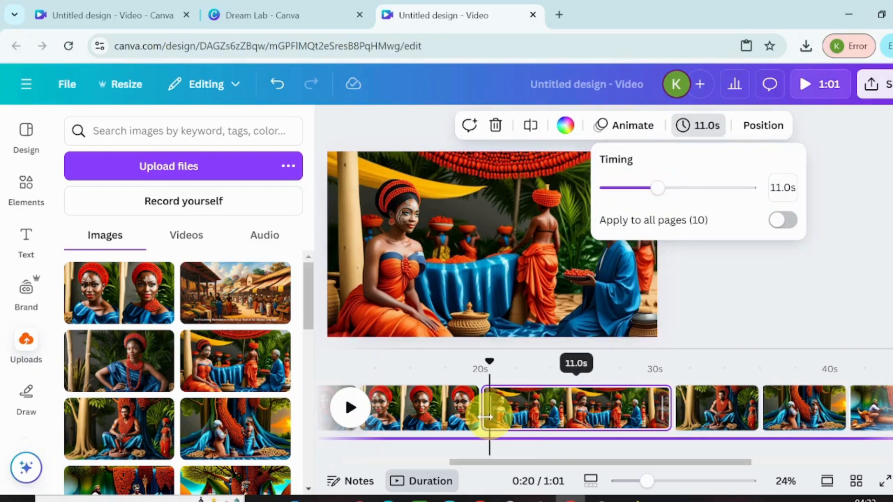
pyautogui.click(349, 416)
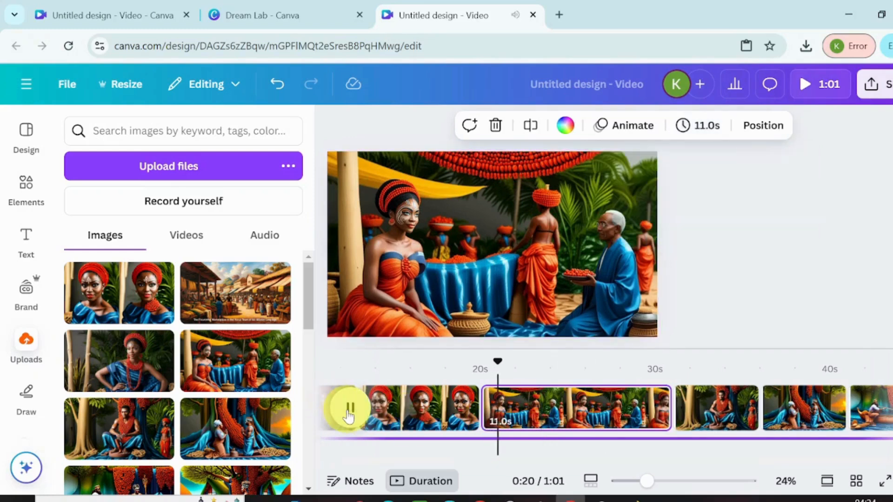
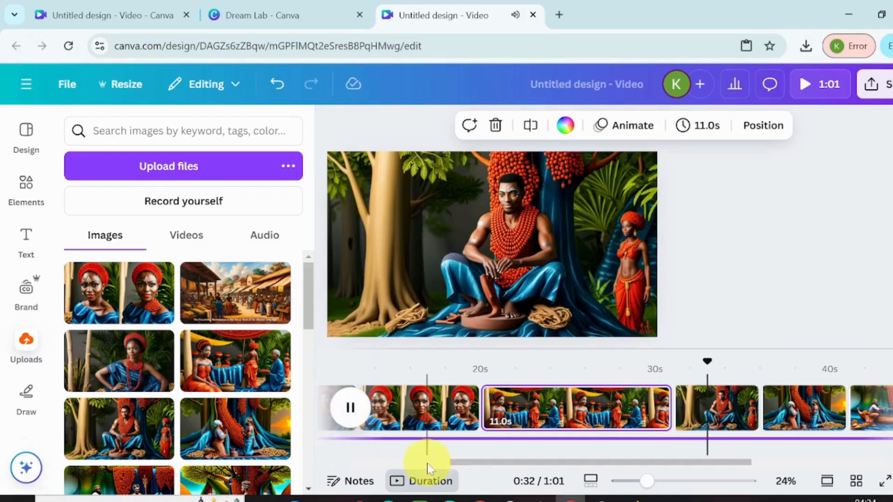
pyautogui.moveTo(456, 465); pyautogui.dragTo(529, 462)
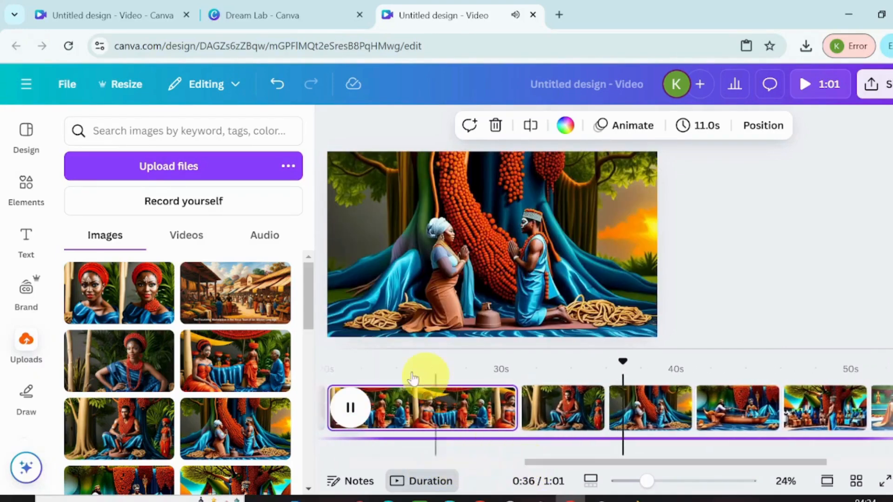
pyautogui.click(343, 400)
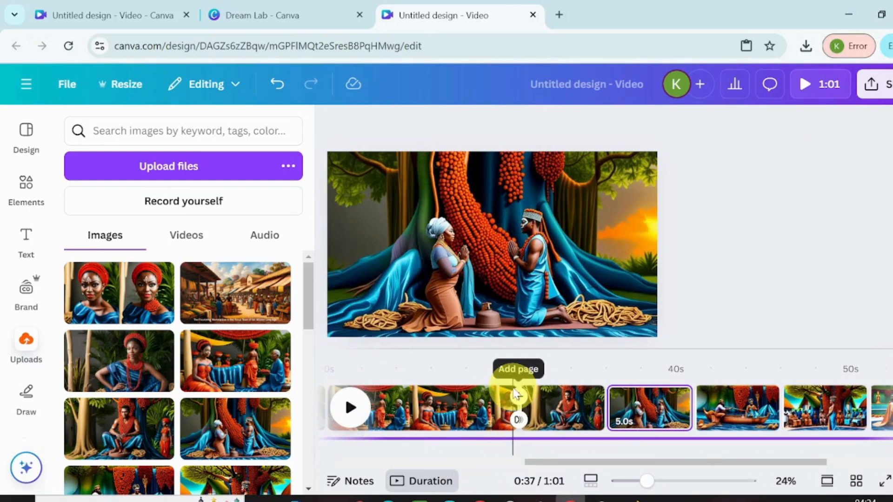
pyautogui.click(517, 399)
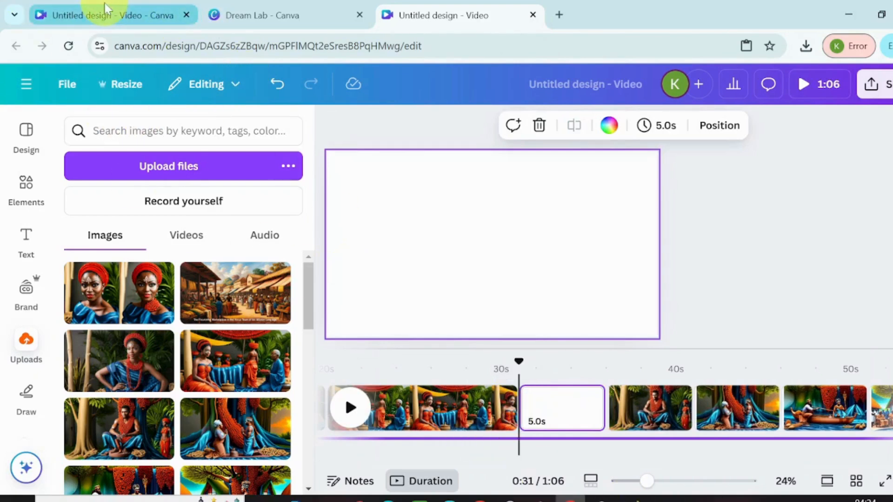
# Switch to ChatGPT and copy the narration sentence running from "With every suitor turned away" to "the love that destiny promised.".
pyautogui.click(235, 14)
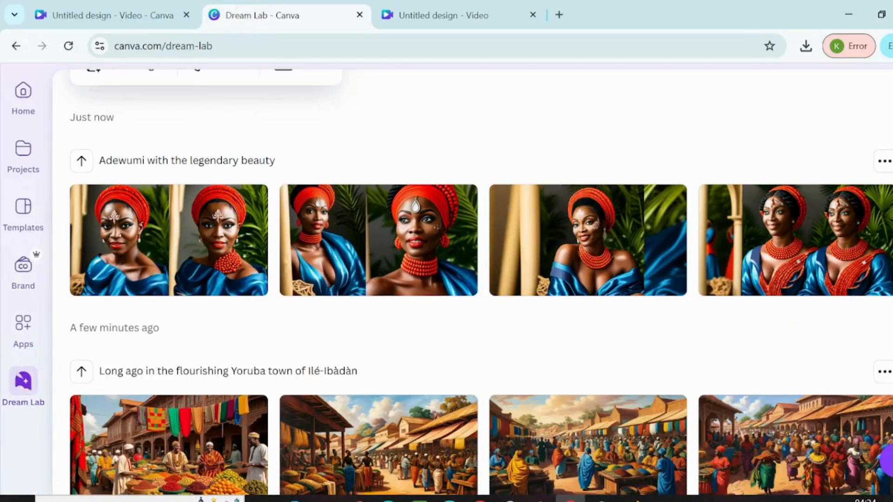
pyautogui.scroll(5, 886, 74)
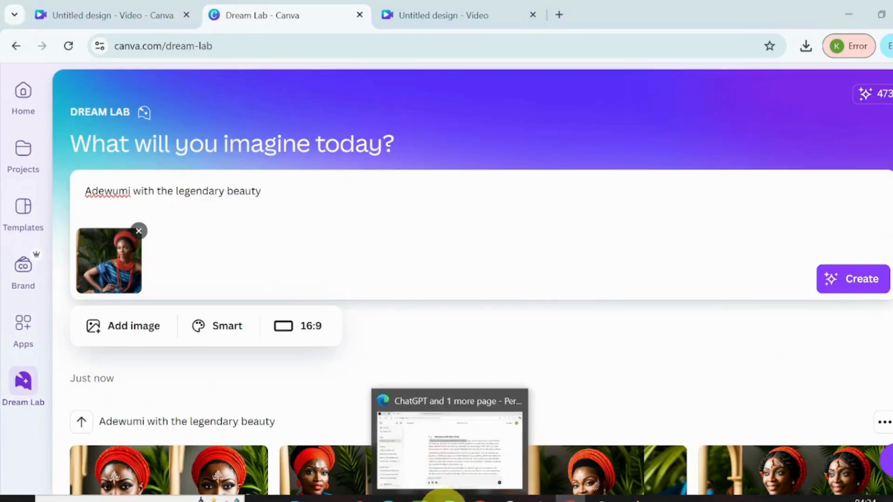
pyautogui.click(444, 495)
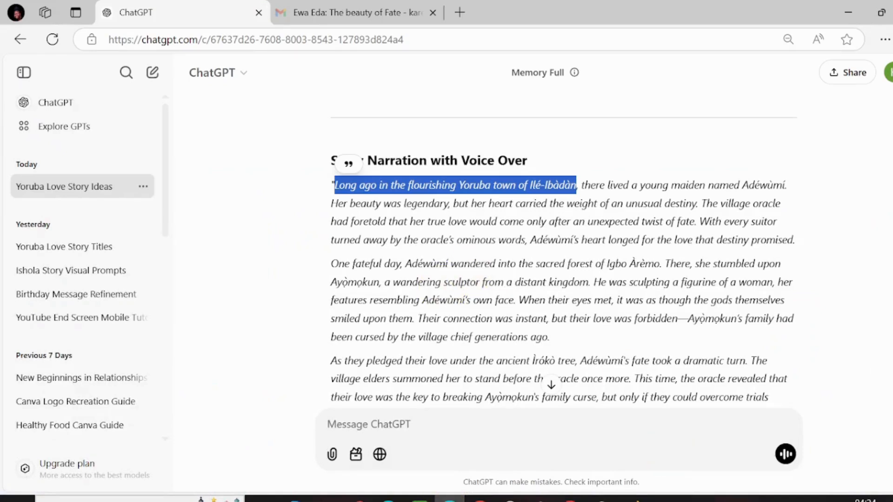
pyautogui.scroll(-1, 560, 212)
pyautogui.moveTo(700, 192); pyautogui.dragTo(798, 219)
pyautogui.hotkey('ctrl', 'c')
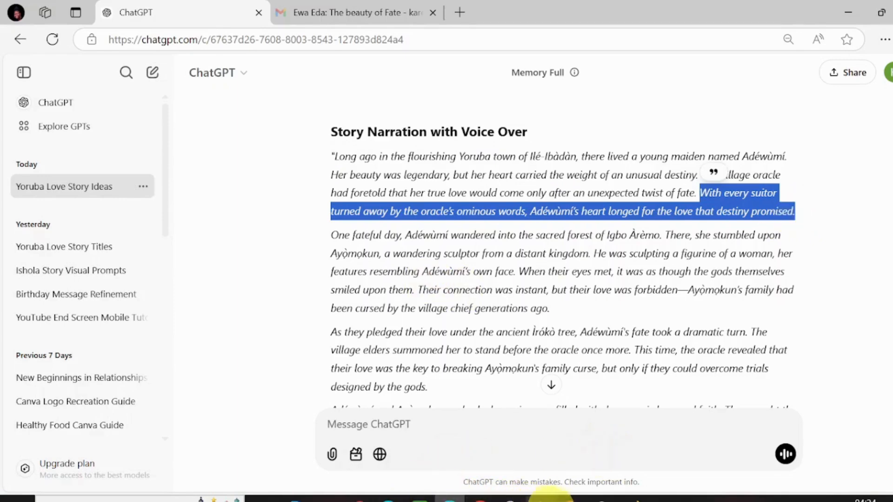
# Replace the prompt in Canva's Dream Lab with the copied suitor sentence and generate images from it using the existing reference image.
pyautogui.moveTo(562, 496)
pyautogui.click(567, 439)
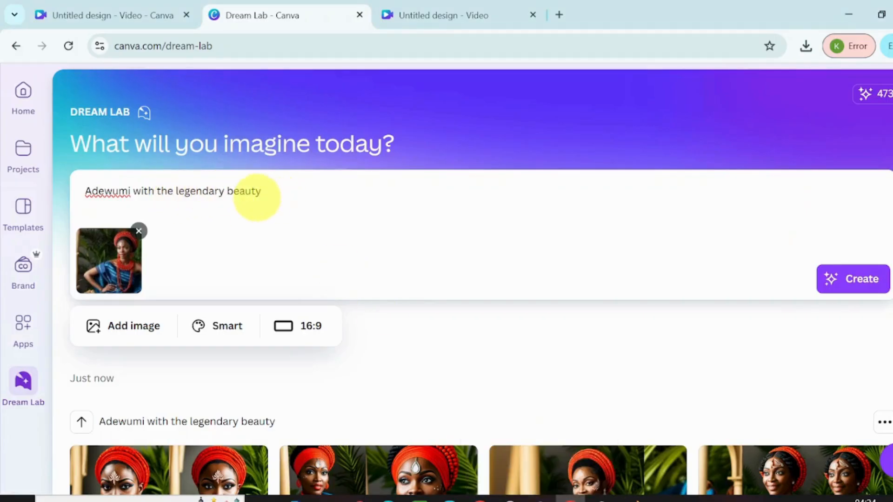
pyautogui.hotkey('ctrl', 'a')
pyautogui.hotkey('ctrl', 'v')
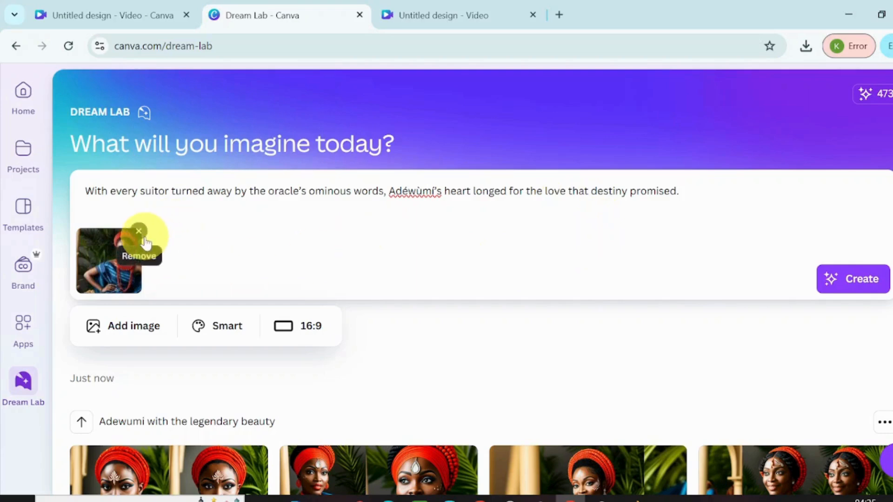
pyautogui.click(844, 293)
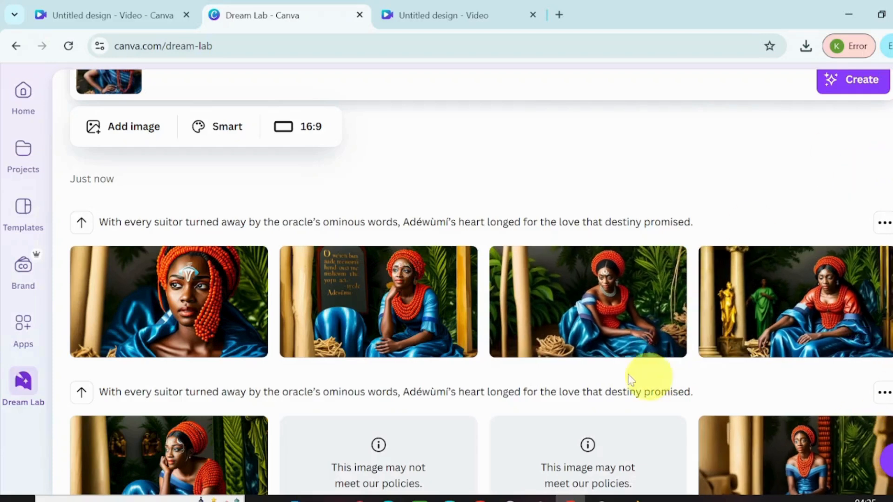
# Download the third image from the newest suitor results and copy the last image of the set below it.
pyautogui.moveTo(572, 339)
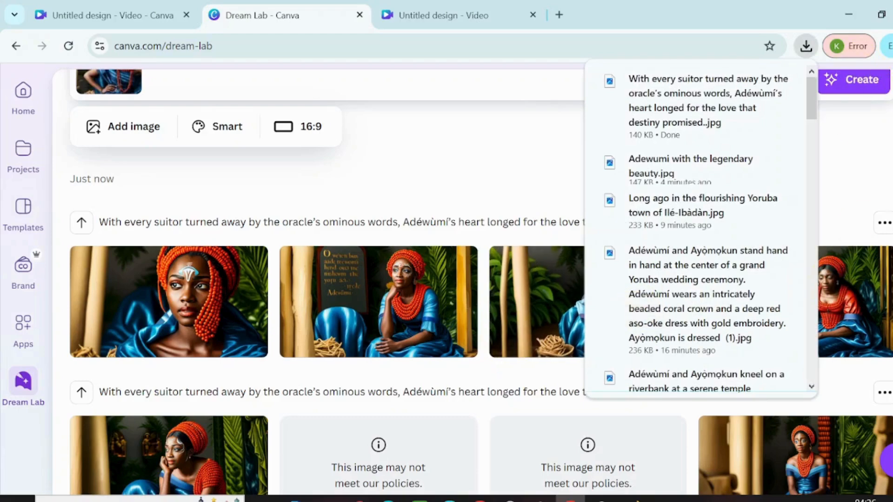
pyautogui.scroll(-2, 471, 283)
pyautogui.moveTo(741, 354)
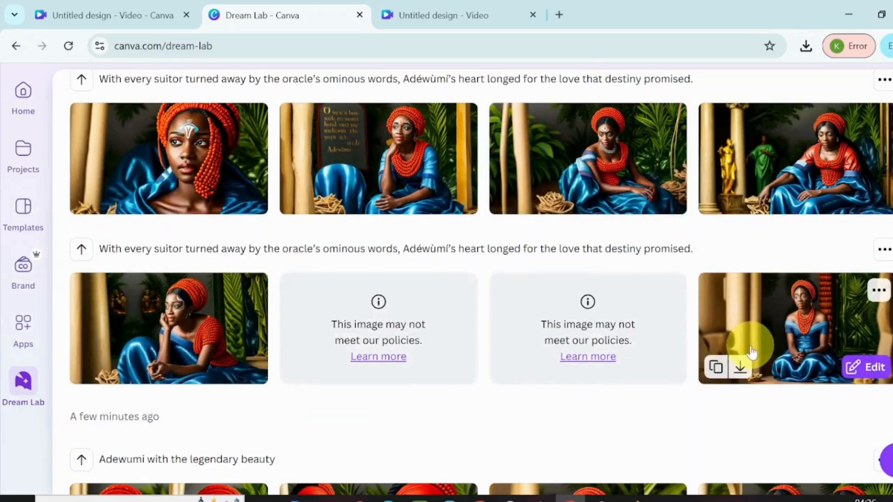
# Return to the video design and paste the copied image of the seated woman onto the blank page.
pyautogui.click(429, 14)
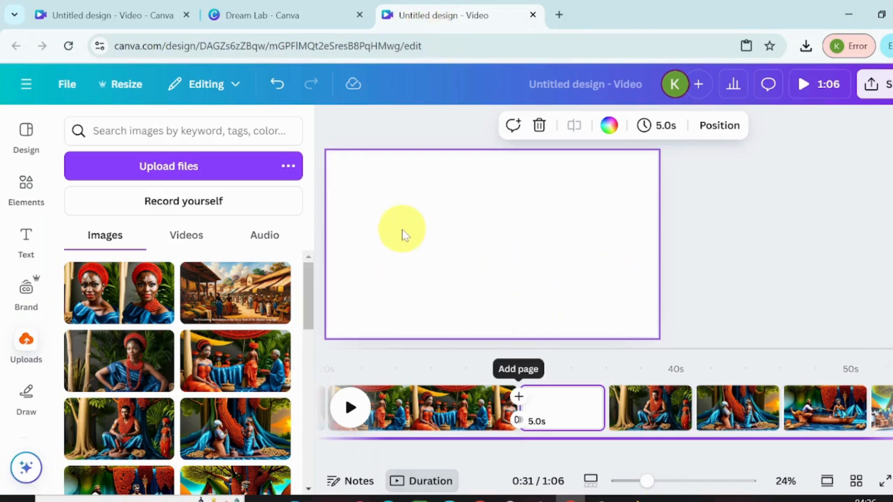
pyautogui.rightClick(403, 231)
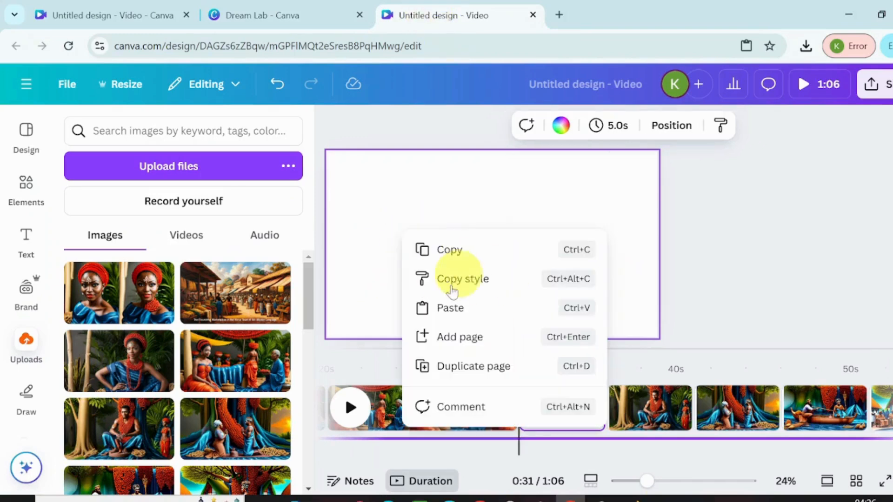
pyautogui.click(434, 308)
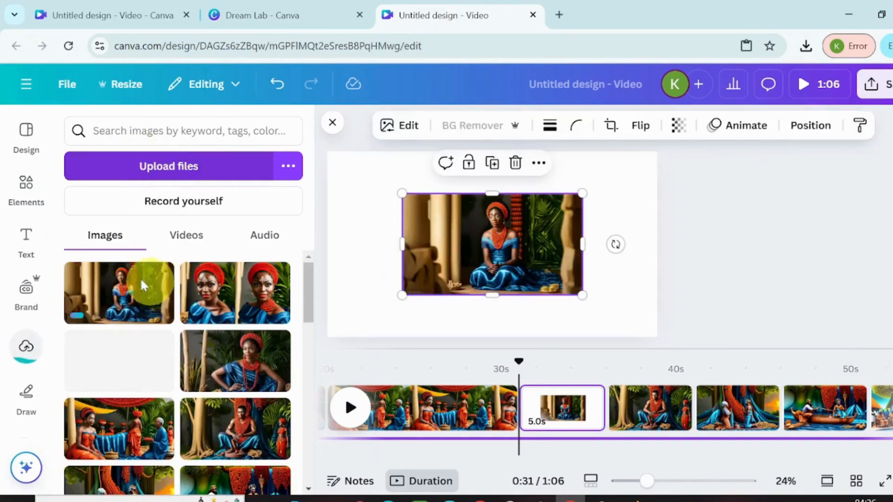
# Upload the image file "Adewumi with the legendary beauty" from the Downloads folder.
pyautogui.click(183, 168)
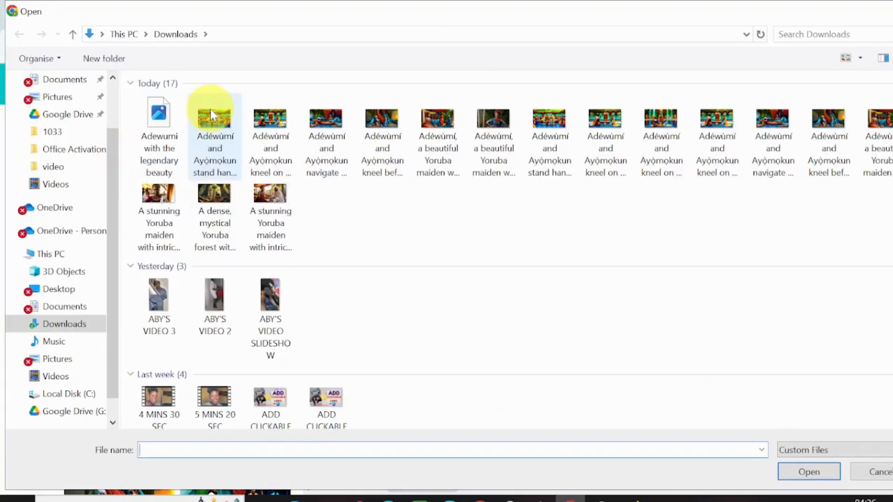
pyautogui.click(160, 135)
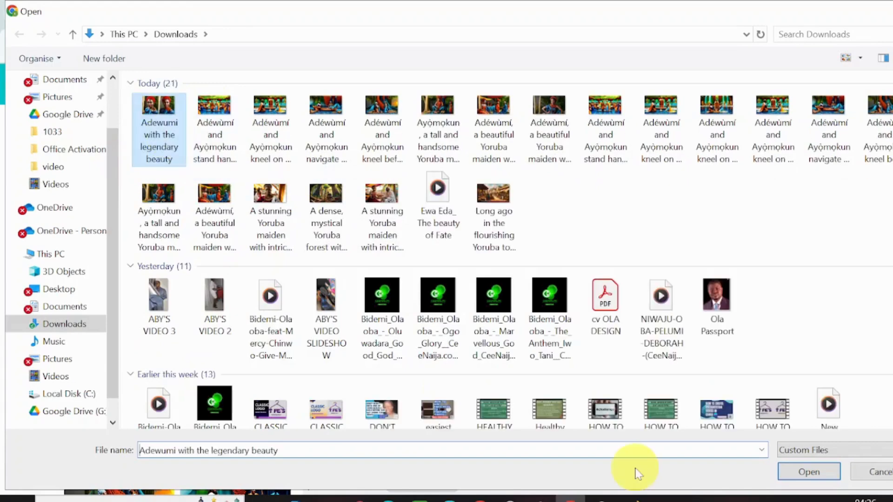
pyautogui.click(804, 466)
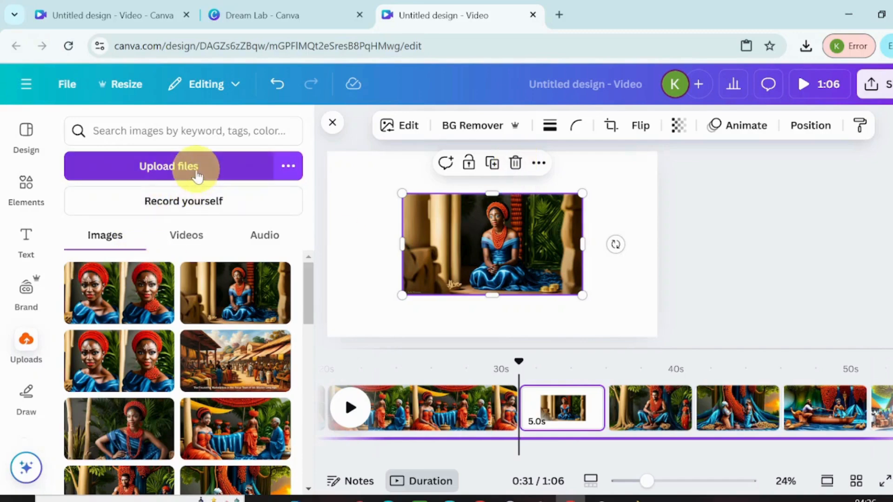
# Upload the "With every suitor turned away by the oracle's ominous words" image from Downloads and add a blank page after the pasted image's page.
pyautogui.click(171, 173)
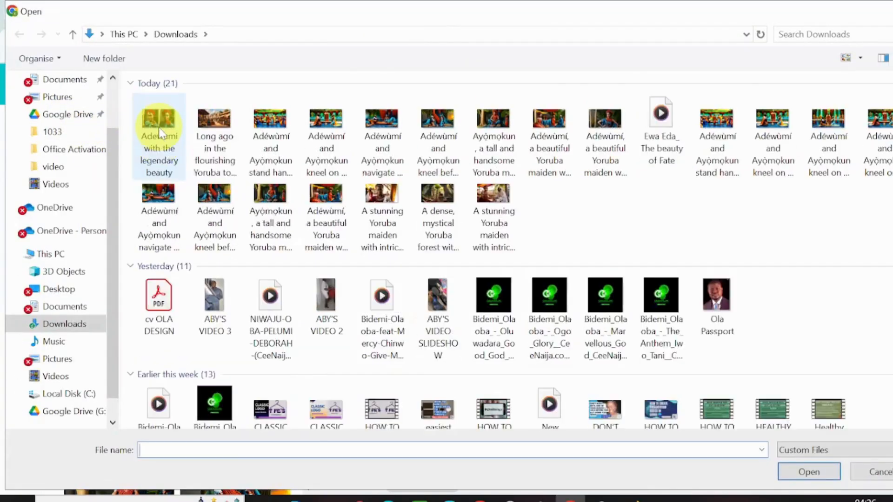
pyautogui.click(159, 133)
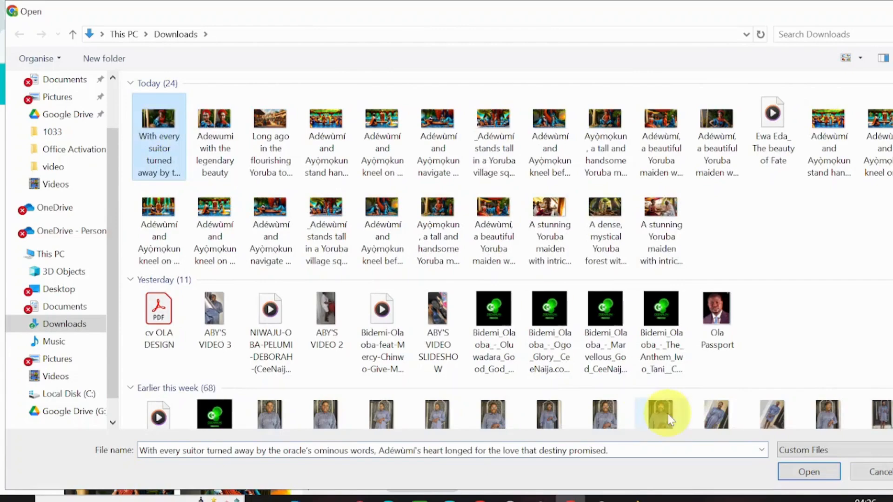
pyautogui.click(807, 473)
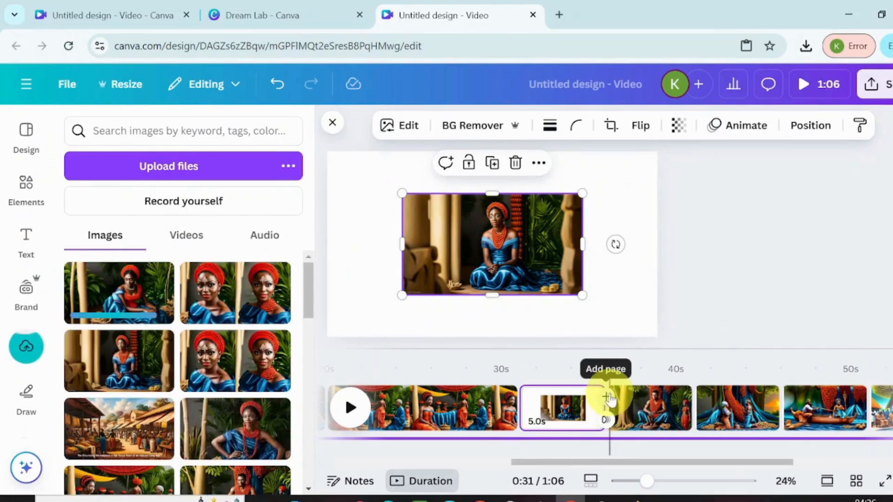
pyautogui.click(607, 397)
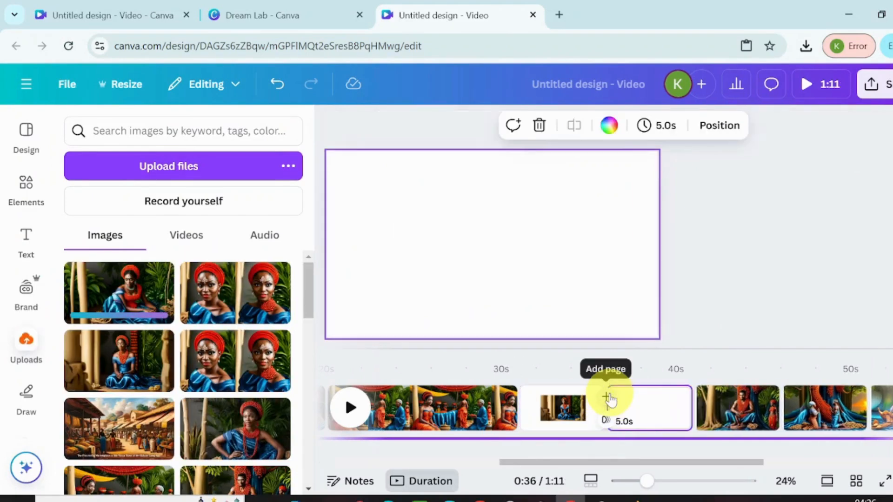
# Set the pasted image of the seated woman as the full background of its page.
pyautogui.click(547, 409)
pyautogui.click(475, 240)
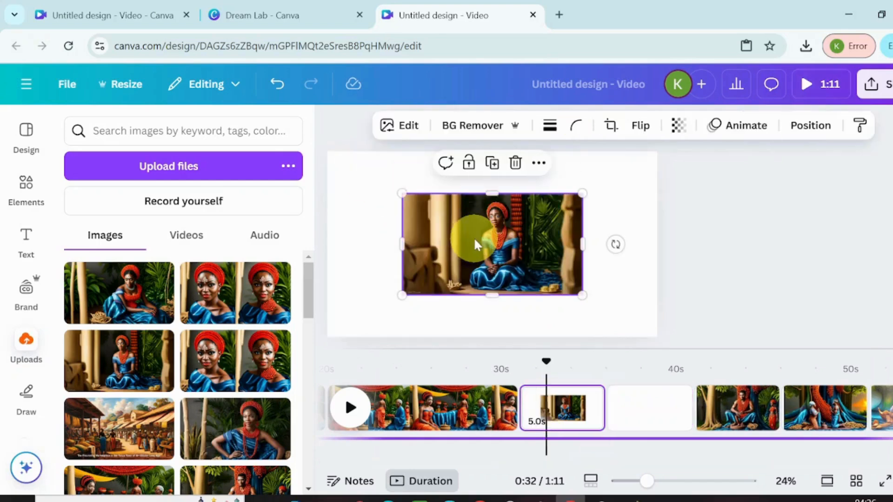
pyautogui.click(537, 165)
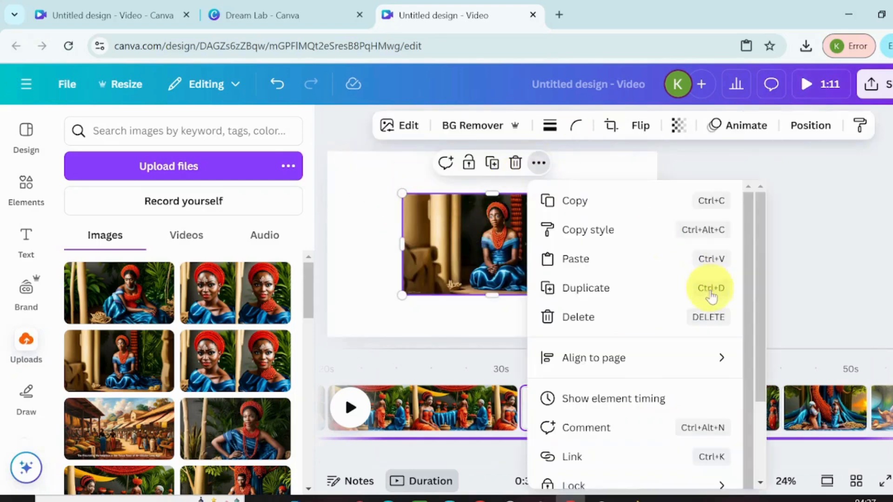
pyautogui.moveTo(763, 346); pyautogui.dragTo(799, 451)
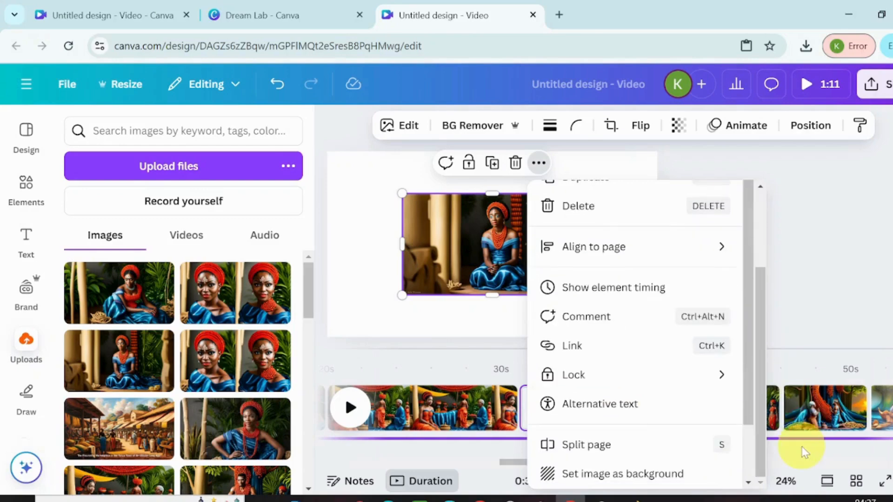
pyautogui.click(609, 470)
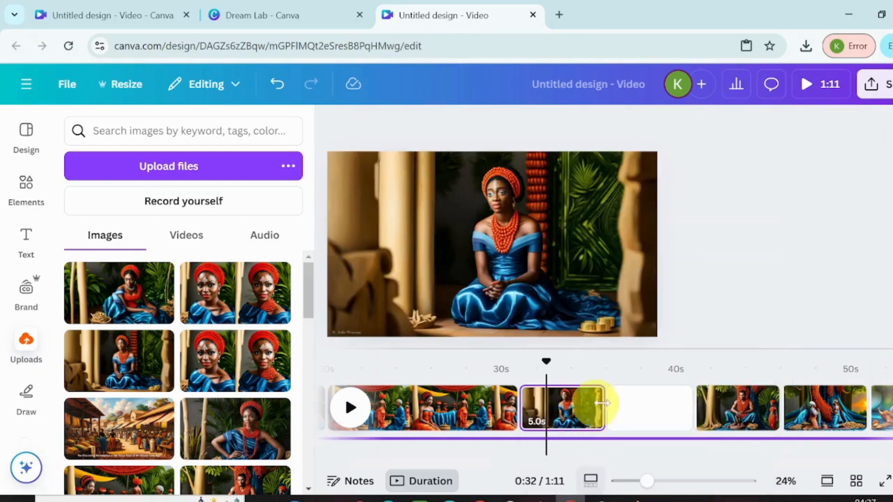
# Add the newly uploaded image of the woman sitting among plants to the blank page and set it as the page background.
pyautogui.click(642, 409)
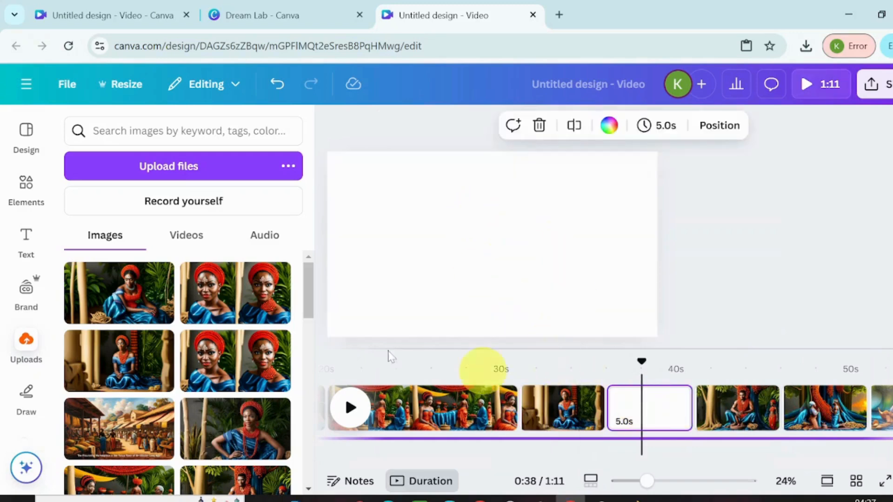
pyautogui.click(119, 293)
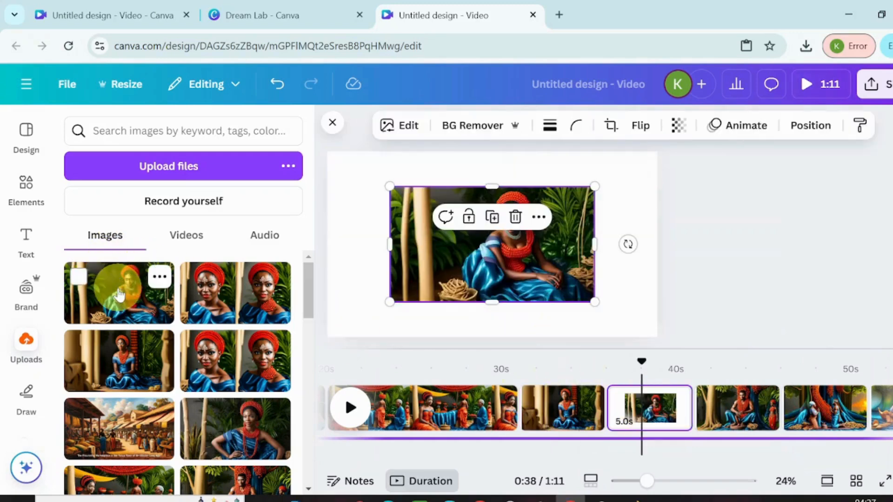
pyautogui.click(539, 219)
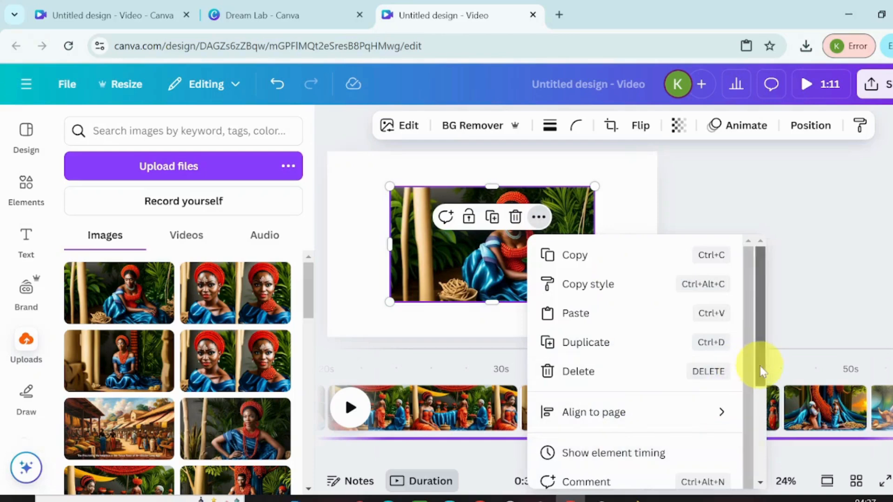
pyautogui.moveTo(759, 363); pyautogui.dragTo(786, 465)
pyautogui.click(600, 475)
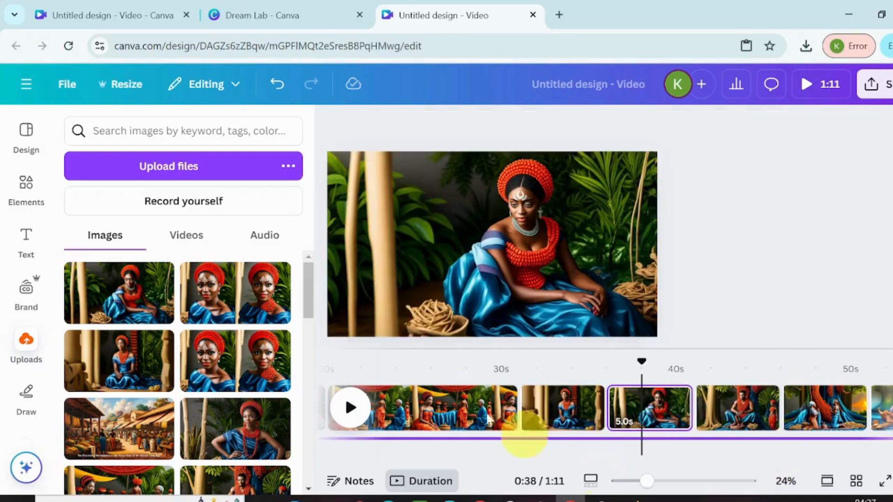
# Play the two new pages against the voice-over, then set the second one's duration to 8.0 seconds and the first one's to 8.5 seconds.
pyautogui.click(532, 410)
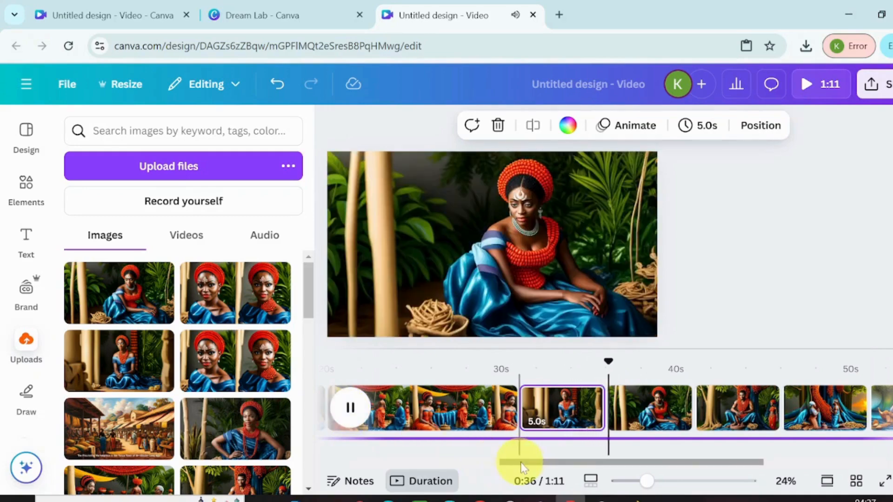
pyautogui.moveTo(522, 462); pyautogui.dragTo(579, 467)
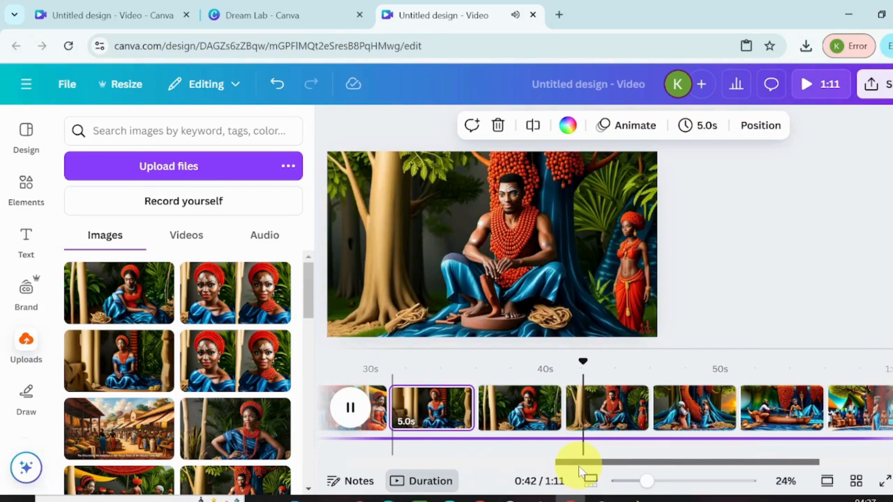
pyautogui.click(523, 406)
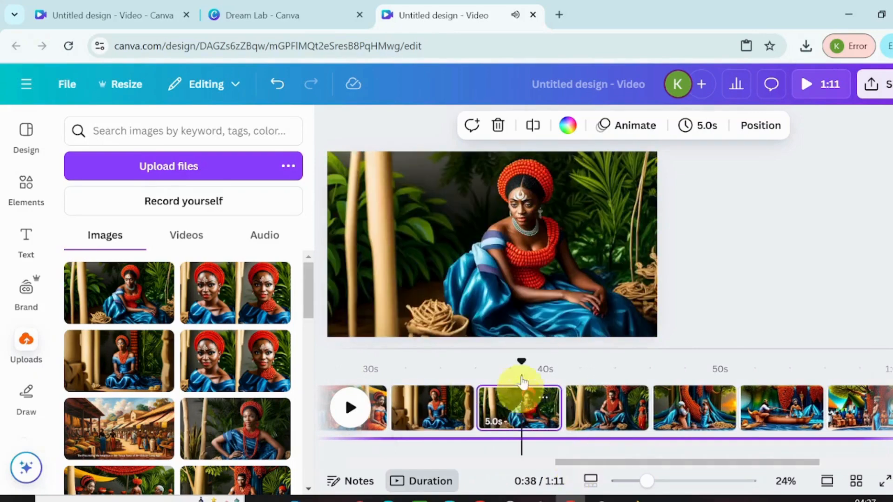
pyautogui.click(692, 125)
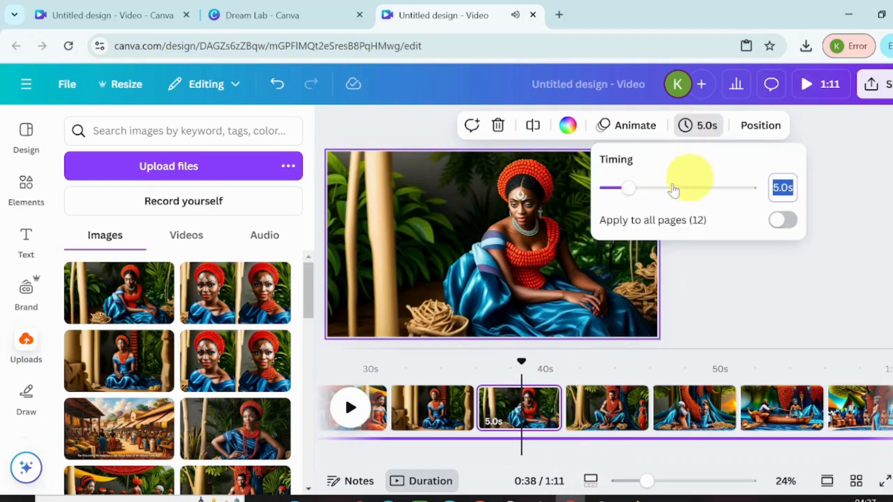
pyautogui.moveTo(623, 186); pyautogui.dragTo(640, 186)
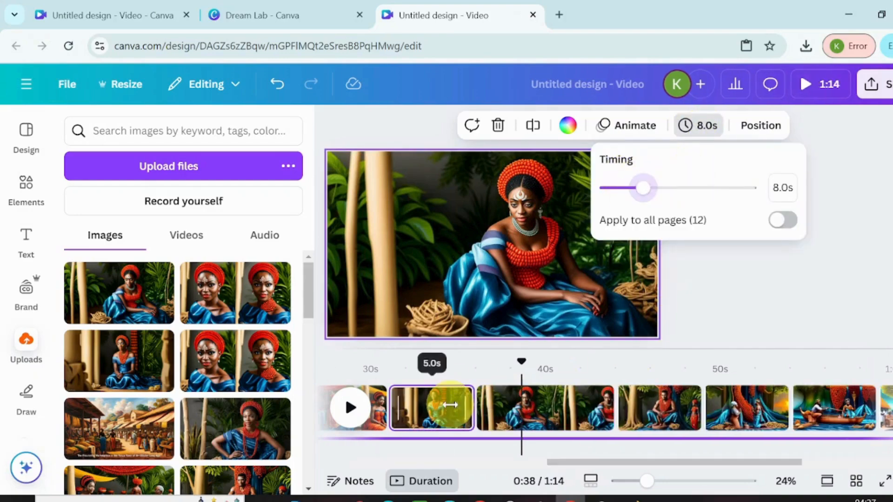
pyautogui.click(450, 404)
pyautogui.moveTo(626, 186); pyautogui.dragTo(644, 187)
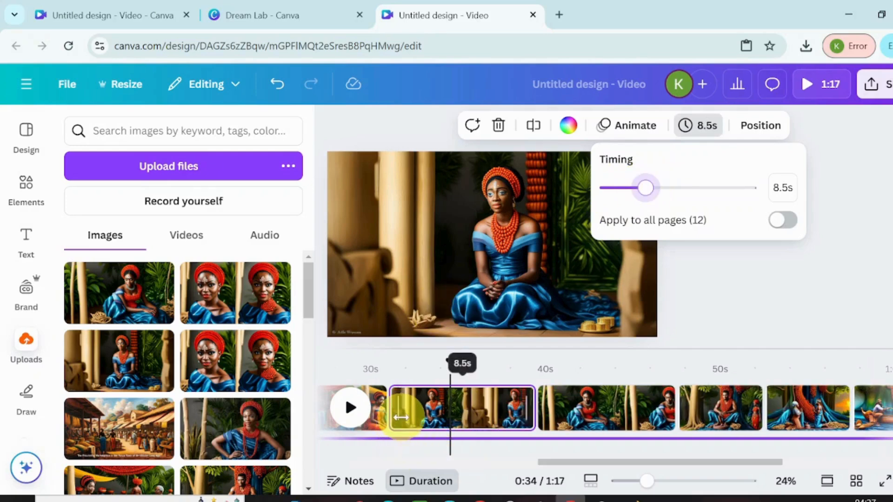
# Play back the retimed pages with the voice-over and add a blank page before the page of the man seated under the tree.
pyautogui.click(344, 408)
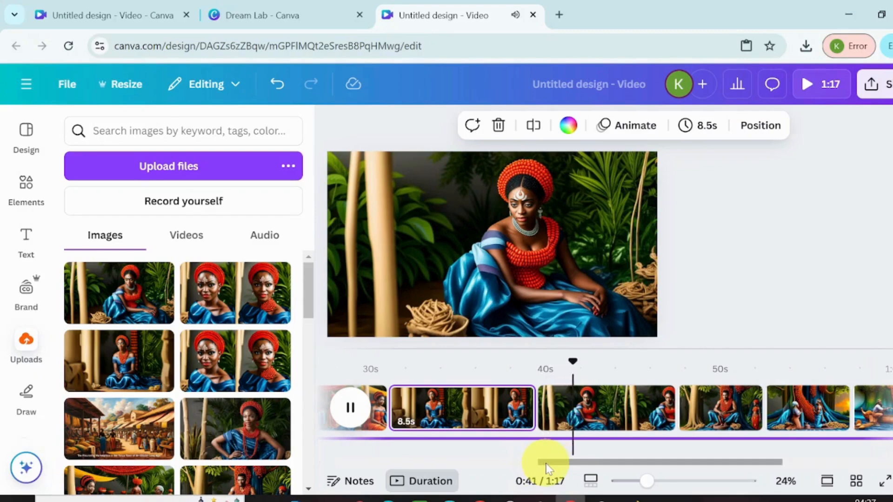
pyautogui.moveTo(545, 465); pyautogui.dragTo(597, 462)
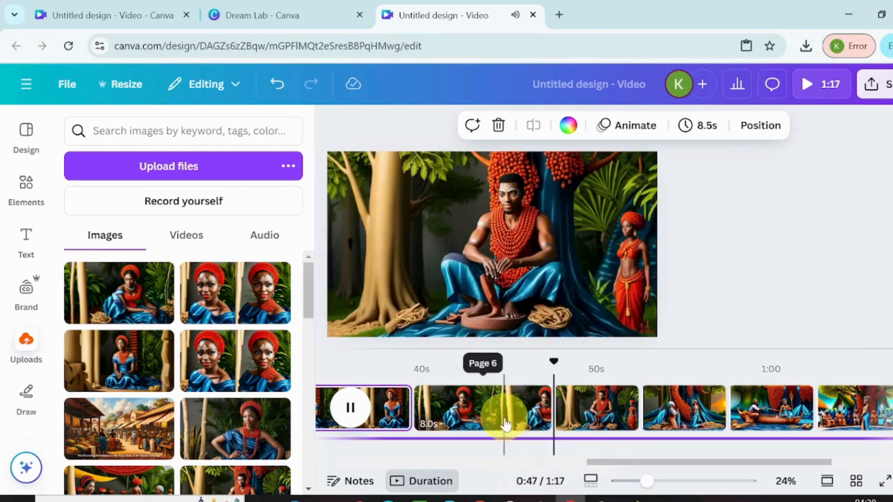
pyautogui.moveTo(555, 414)
pyautogui.click(552, 398)
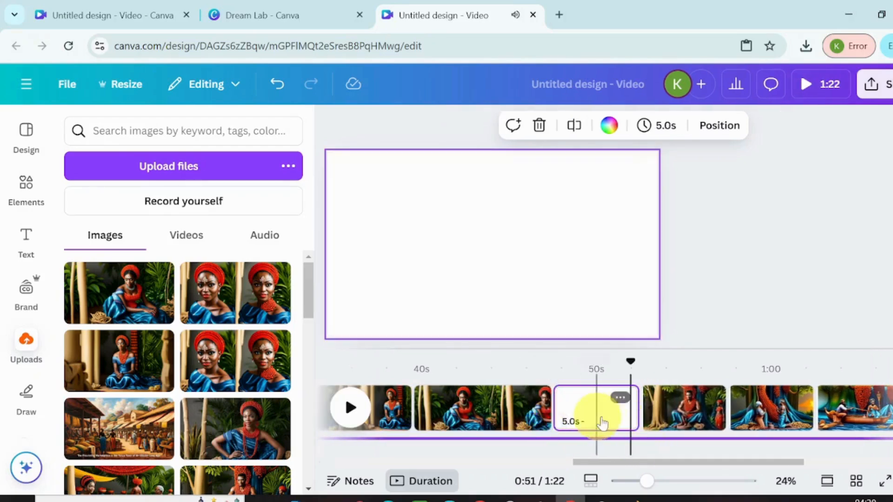
pyautogui.click(560, 421)
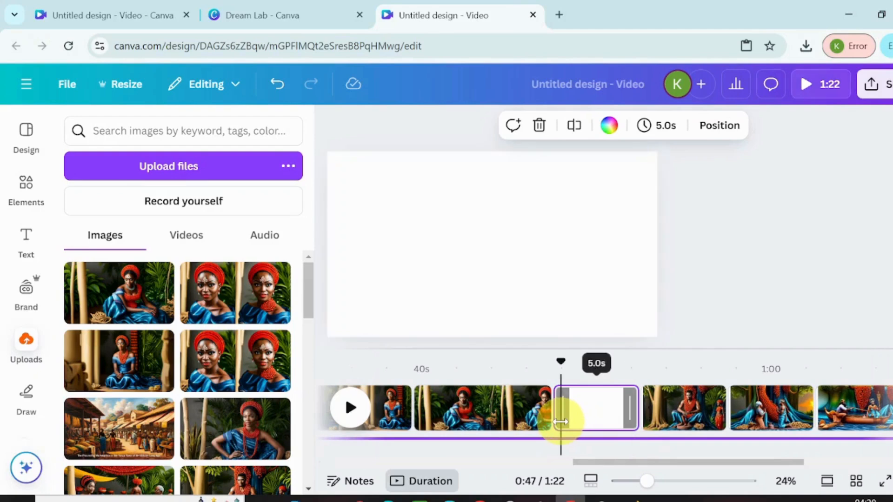
# Switch to ChatGPT and copy the narration sentence "Adéwùmí wandered into the sacred forest of Igbo Àrèmo.".
pyautogui.click(245, 17)
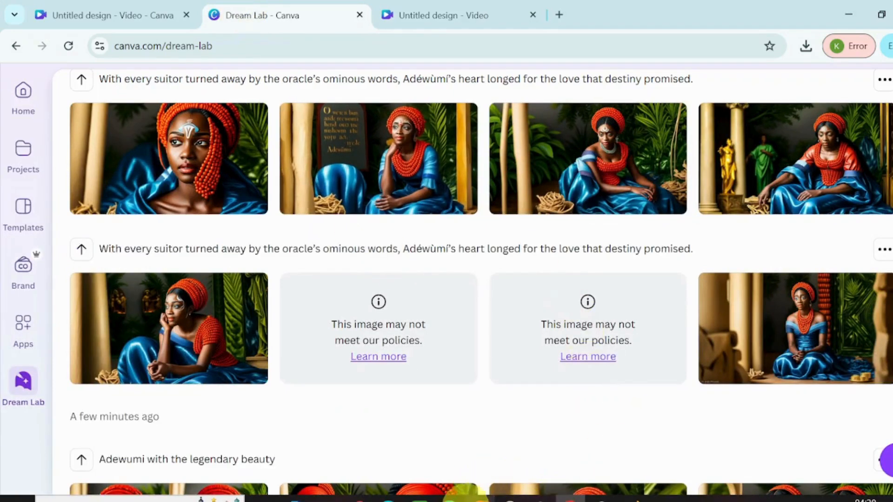
pyautogui.click(449, 497)
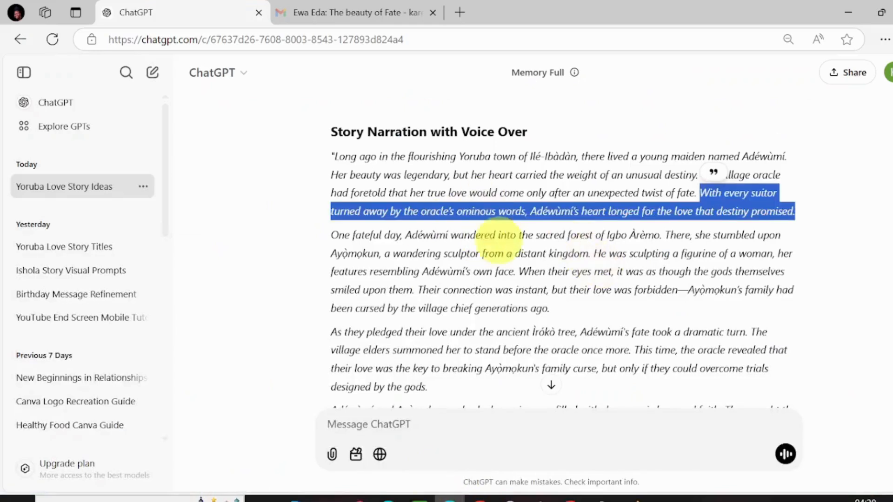
pyautogui.moveTo(404, 235); pyautogui.dragTo(675, 235)
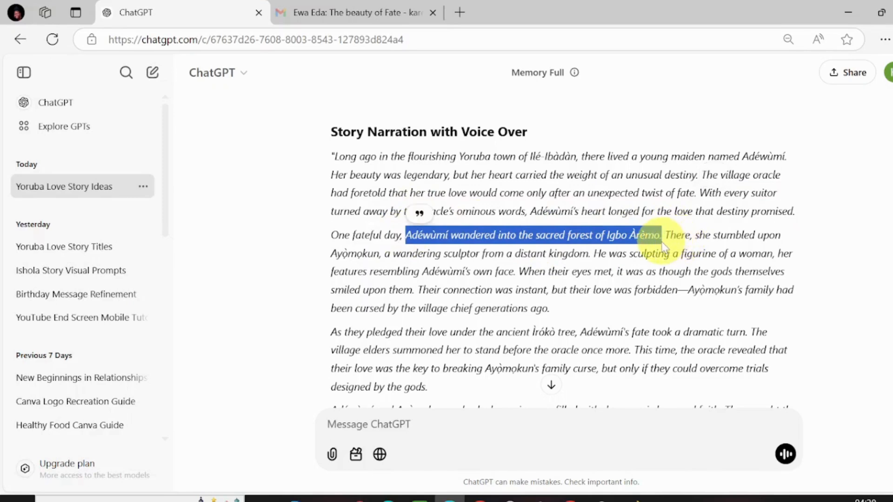
# Return to Dream Lab and replace the prompt with "Adéwùmí wandered into the sacred forest of Igbo Àrèmo.".
pyautogui.click(571, 499)
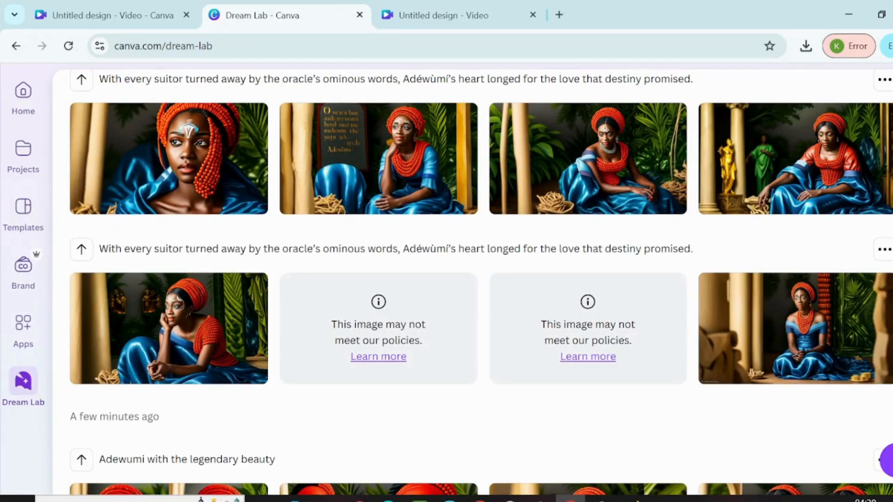
pyautogui.scroll(7, 471, 228)
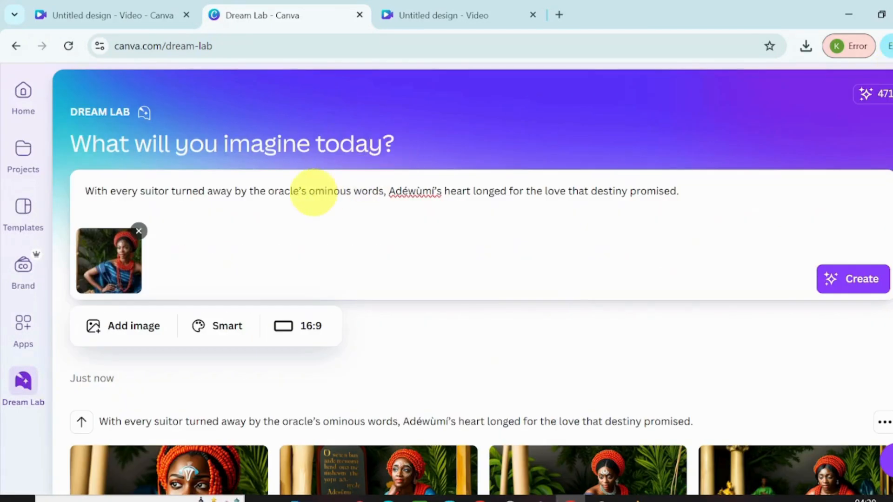
pyautogui.hotkey('ctrl', 'a')
pyautogui.write('Adéwùmí wandered into the sacred forest of Igbo Àrèmo.')
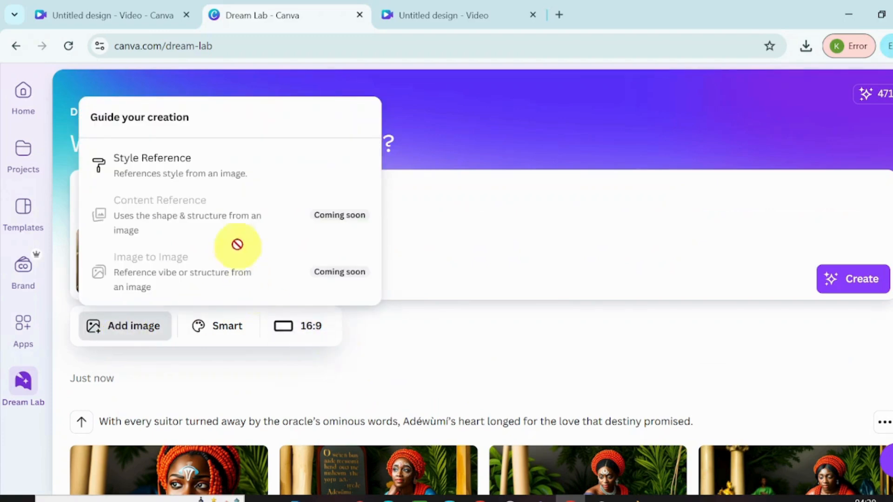
# Use the recent generation of the man seated under the tree in red beads as the style reference and generate the forest images.
pyautogui.click(240, 179)
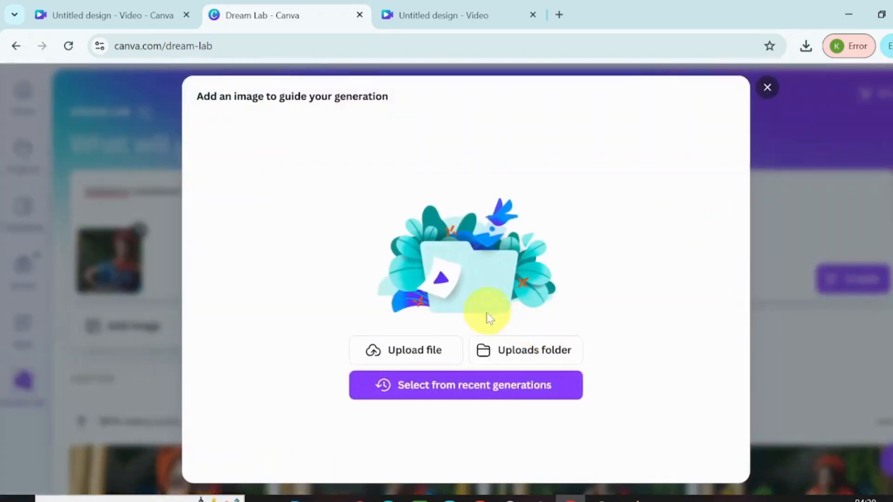
pyautogui.click(478, 385)
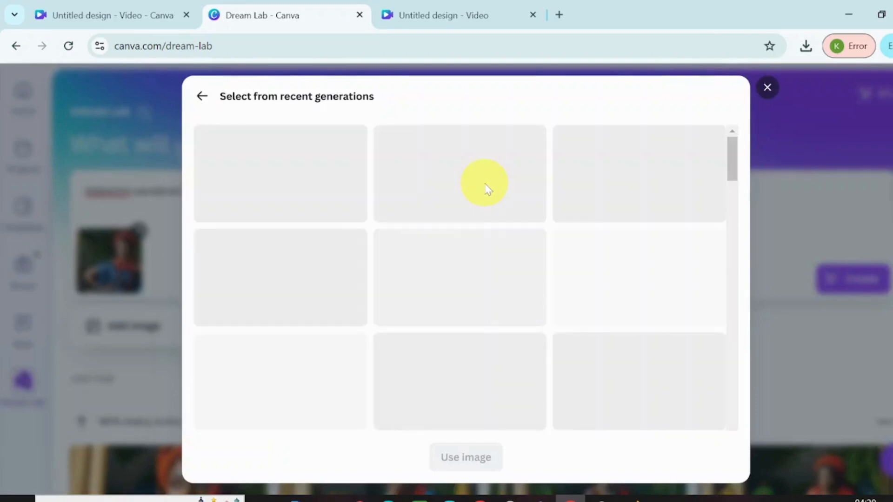
pyautogui.moveTo(732, 154); pyautogui.dragTo(737, 299)
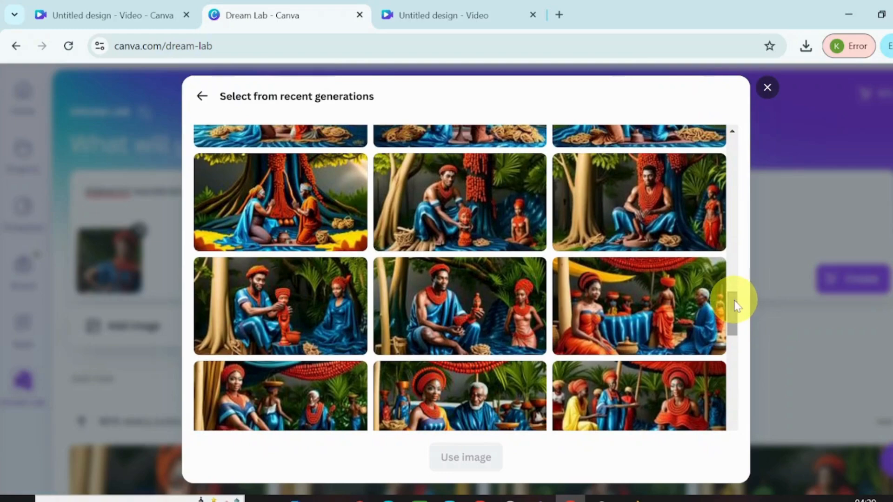
pyautogui.click(656, 218)
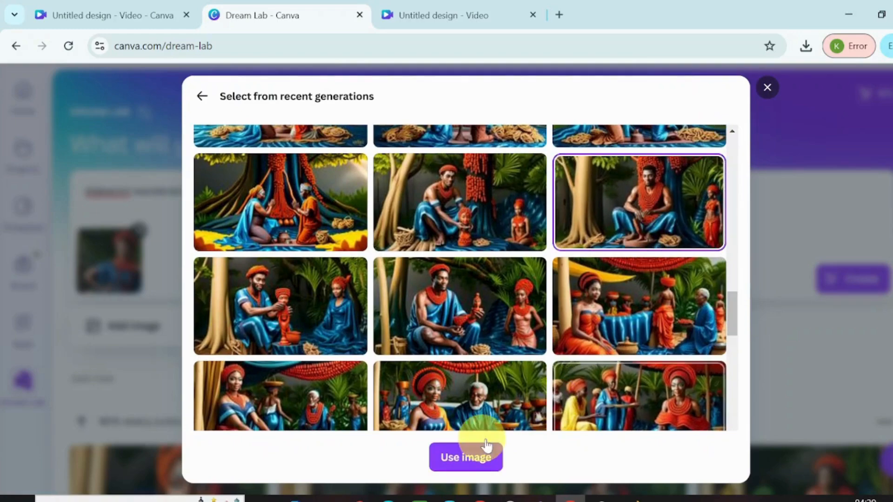
pyautogui.click(464, 457)
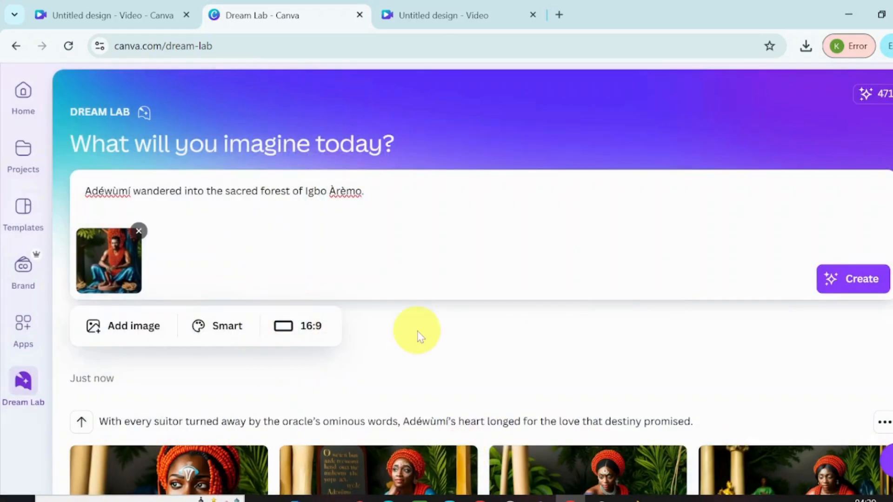
# Download and copy the first generated forest image, and paste it onto the blank page of the video design.
pyautogui.moveTo(109, 243)
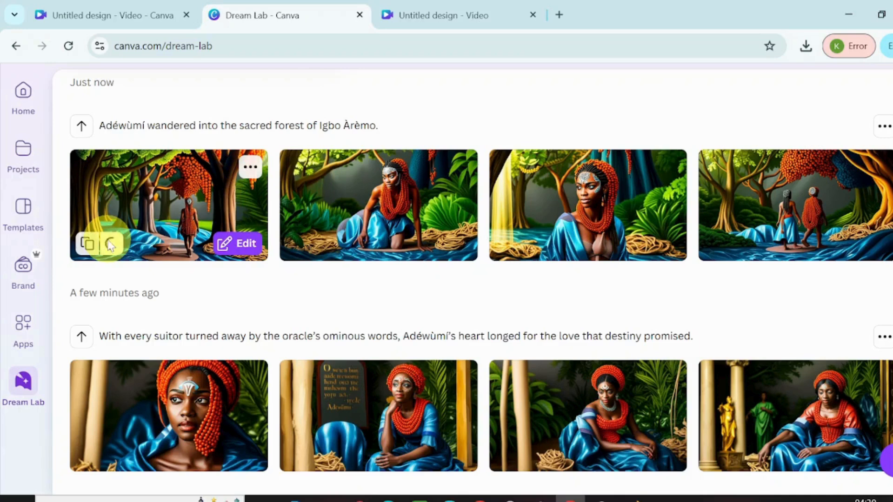
pyautogui.click(110, 243)
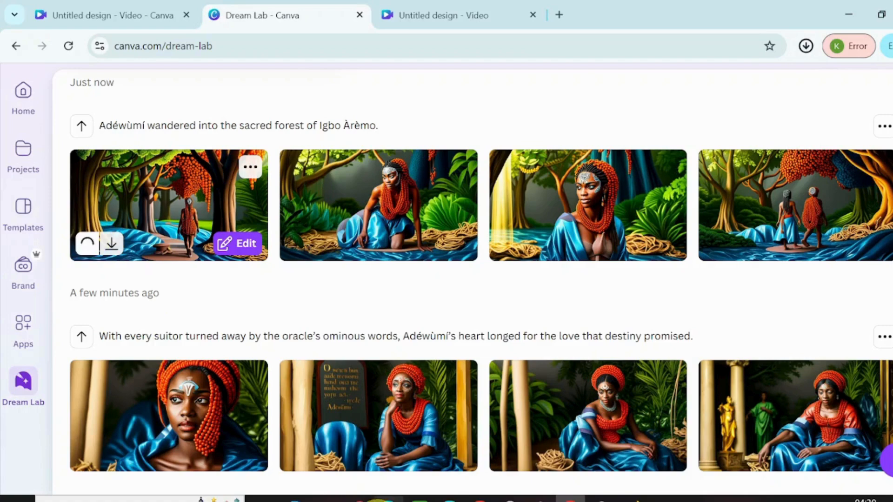
pyautogui.click(440, 19)
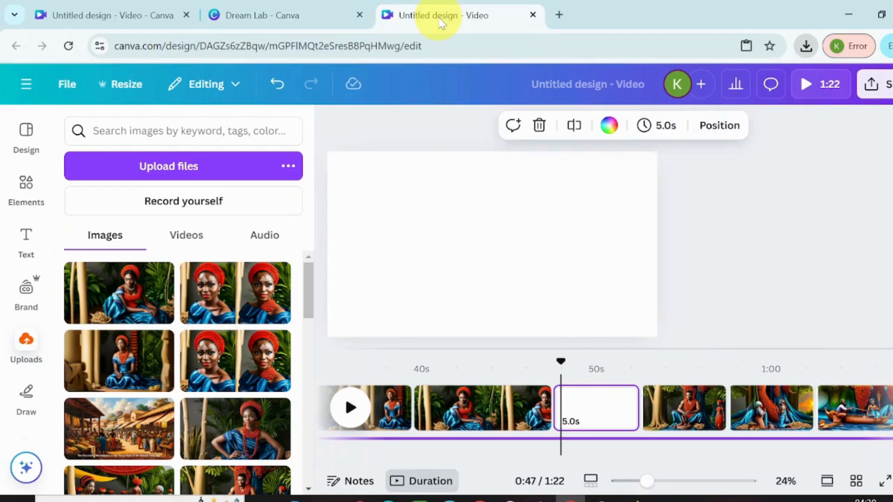
pyautogui.click(412, 239)
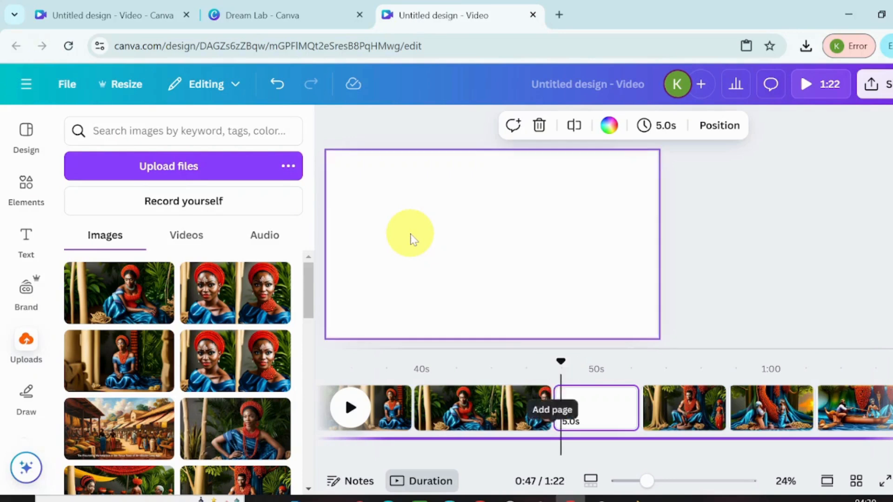
pyautogui.rightClick(411, 238)
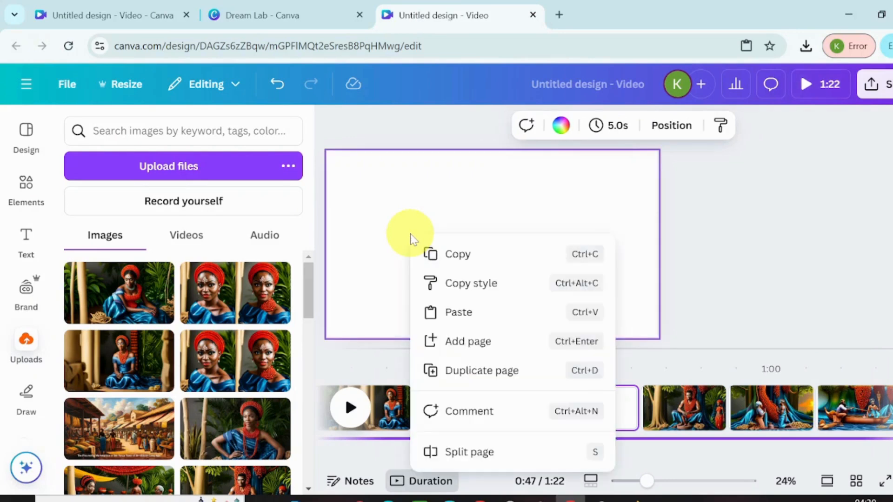
pyautogui.click(454, 310)
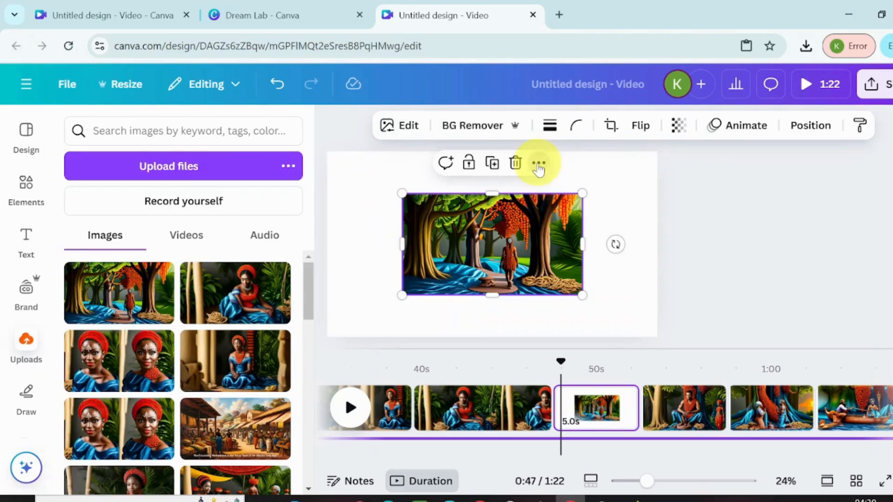
# Set the pasted forest image as the background of its page.
pyautogui.click(538, 164)
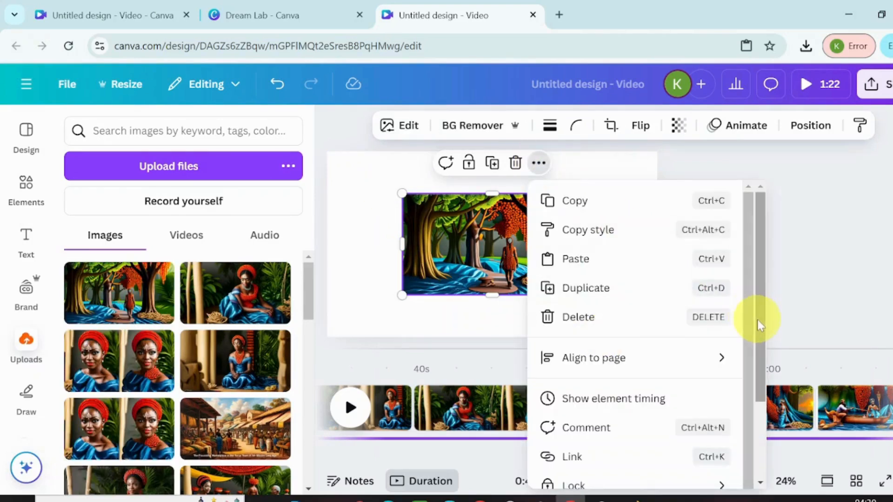
pyautogui.moveTo(757, 319); pyautogui.dragTo(757, 413)
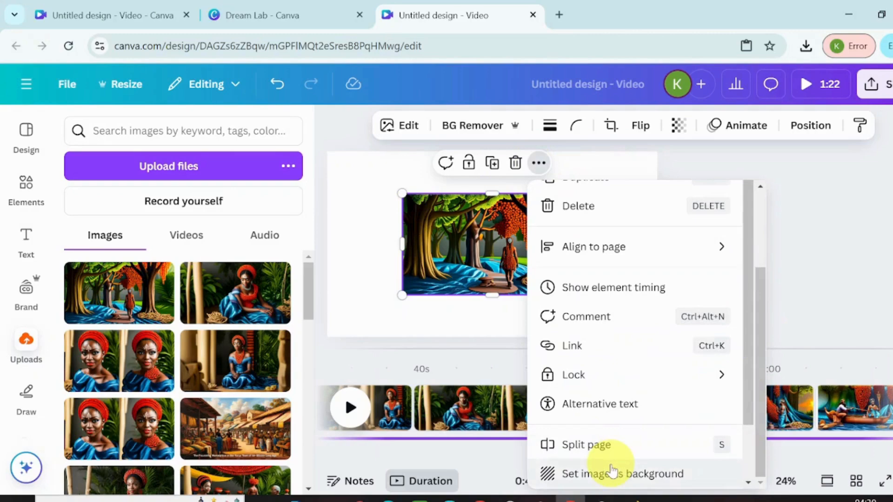
pyautogui.click(612, 473)
# Set the duration of the forest page to 9.5 seconds.
pyautogui.click(619, 399)
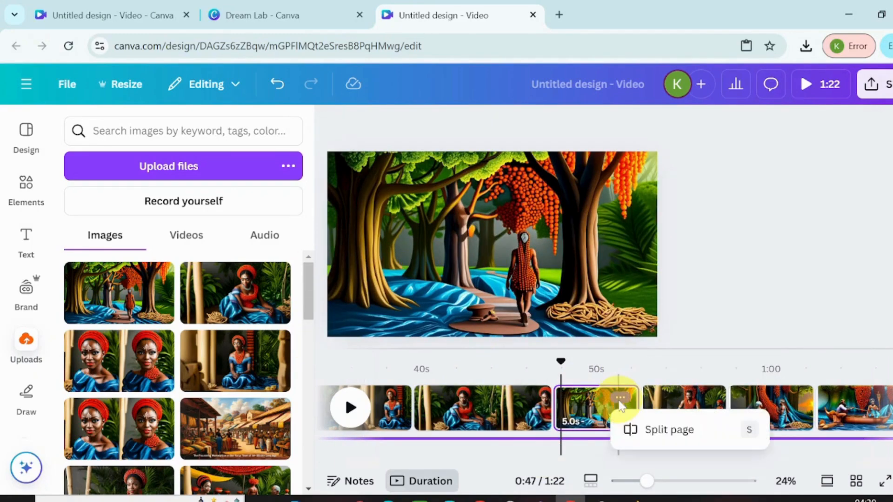
pyautogui.click(620, 398)
pyautogui.click(603, 411)
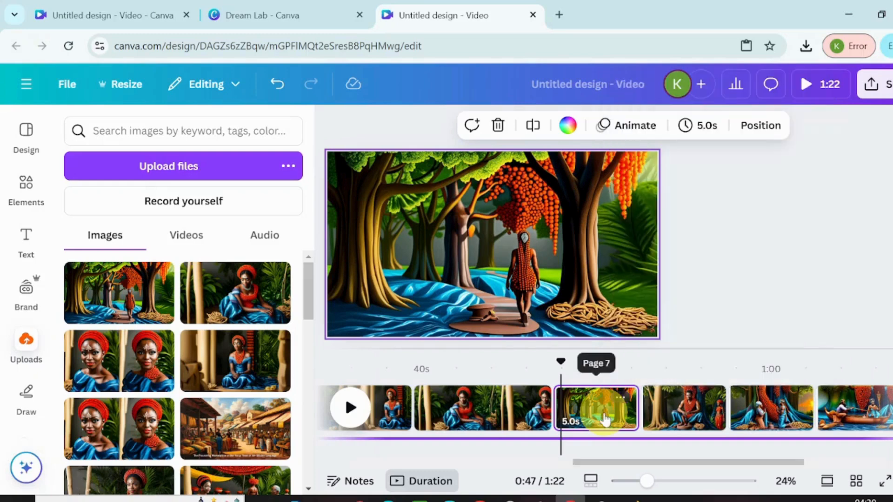
pyautogui.click(695, 133)
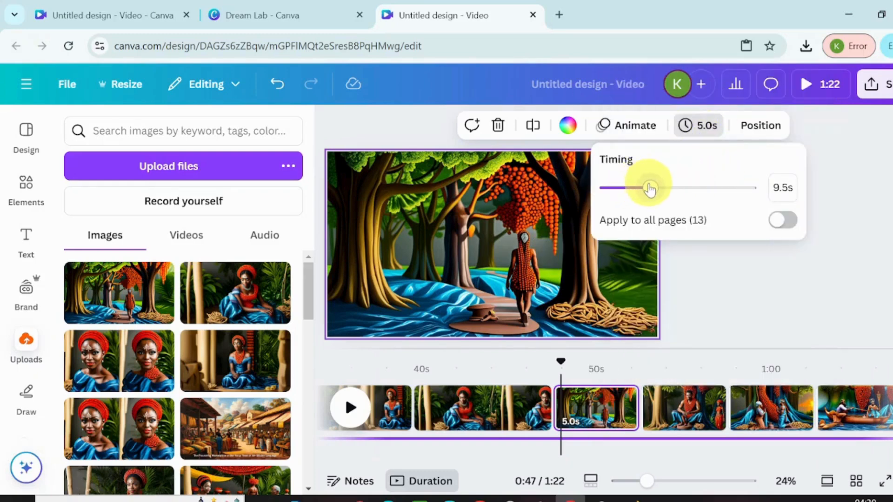
# Shorten the page just before the forest scene to 7.5 seconds and play the video through the forest page.
pyautogui.click(514, 419)
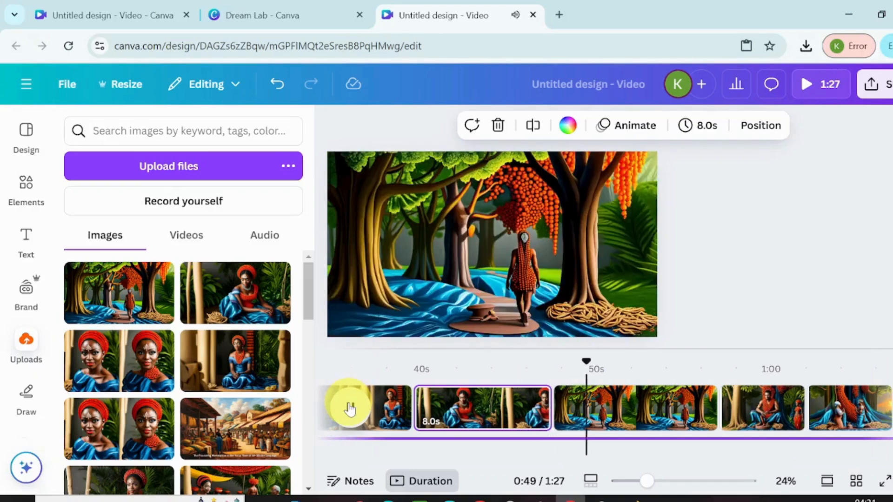
pyautogui.click(523, 416)
pyautogui.moveTo(541, 410); pyautogui.dragTo(532, 414)
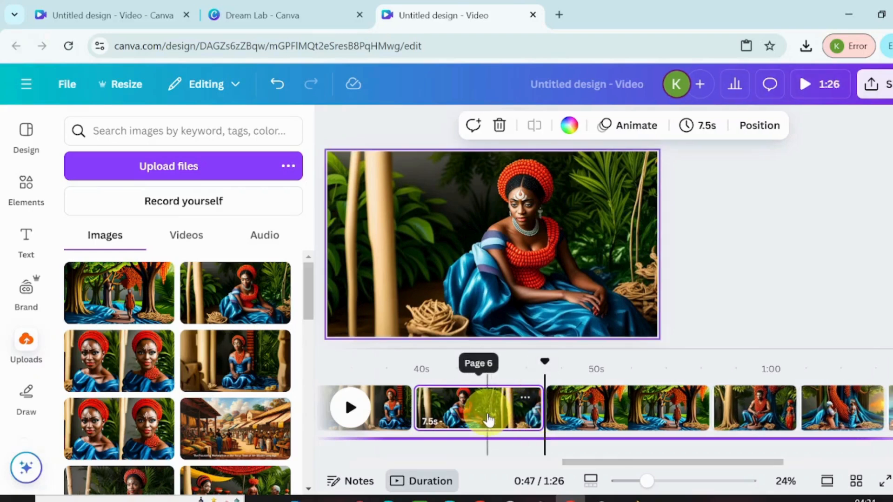
pyautogui.click(507, 419)
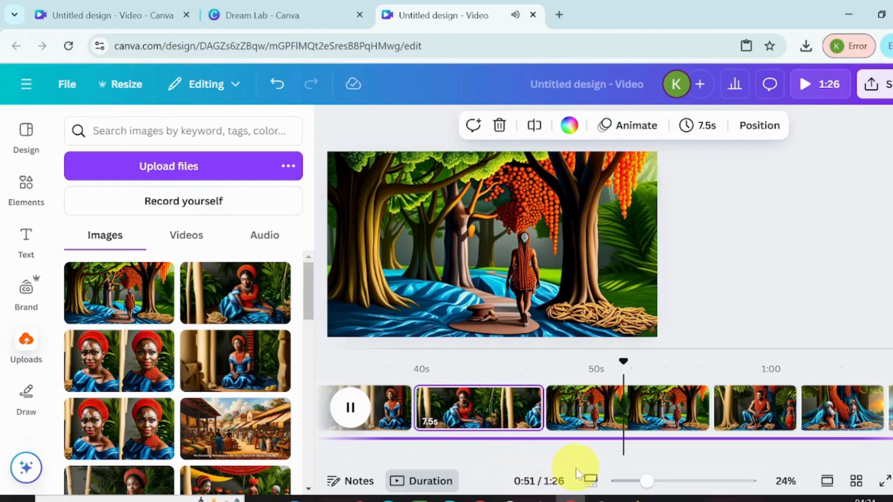
pyautogui.moveTo(582, 464); pyautogui.dragTo(629, 469)
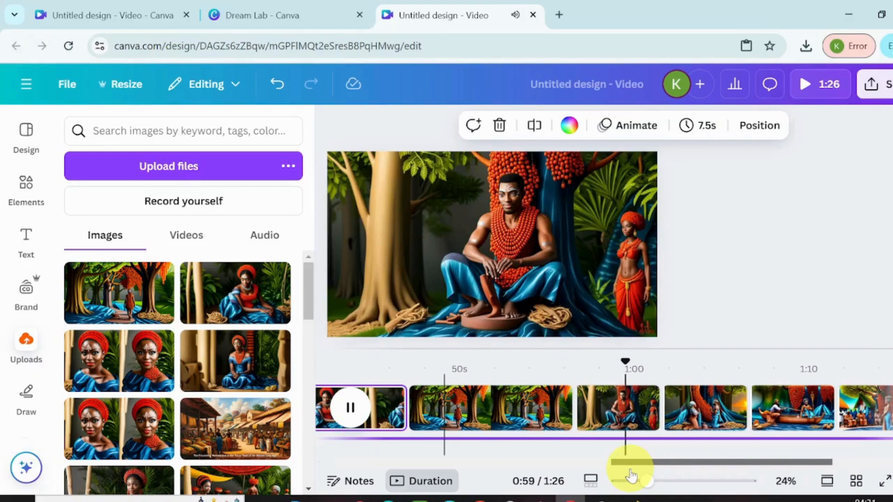
# Set the duration of the page with the man seated under the tree in red beads to 9.5 seconds.
pyautogui.click(633, 415)
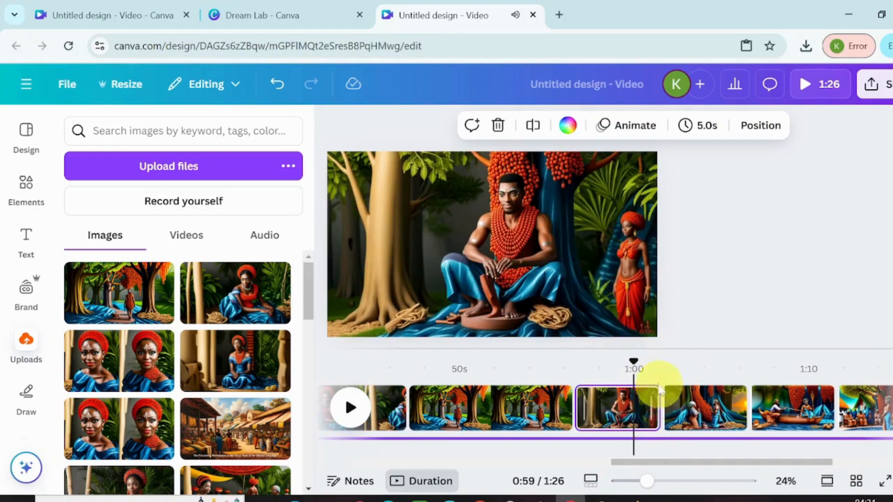
pyautogui.click(703, 132)
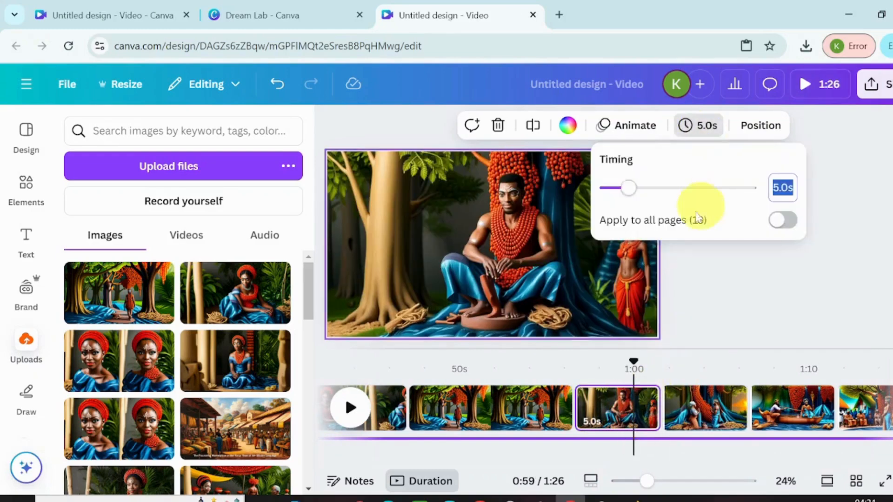
pyautogui.moveTo(626, 190); pyautogui.dragTo(649, 187)
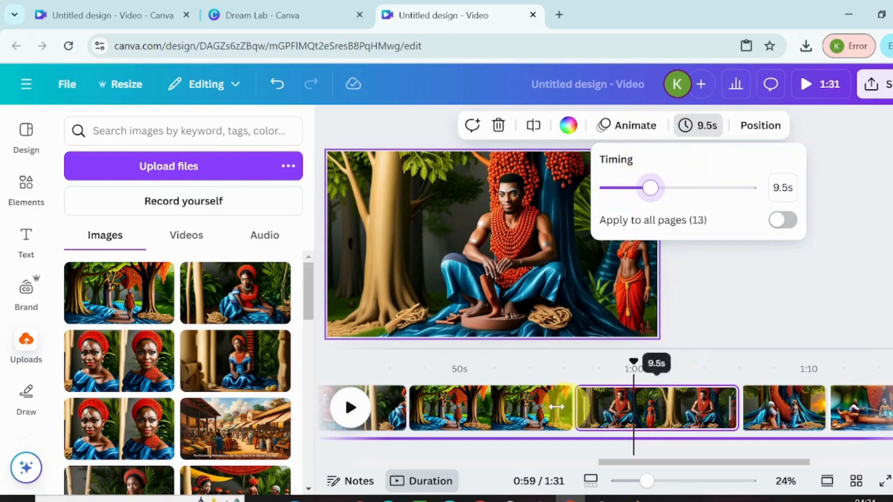
# Play back the lengthened seated-man page and insert a blank page between the forest page and it.
pyautogui.click(353, 409)
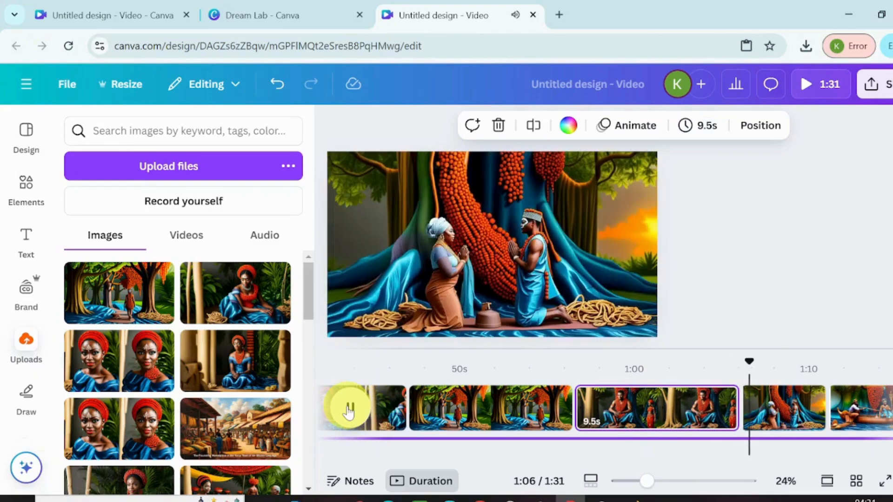
pyautogui.click(349, 409)
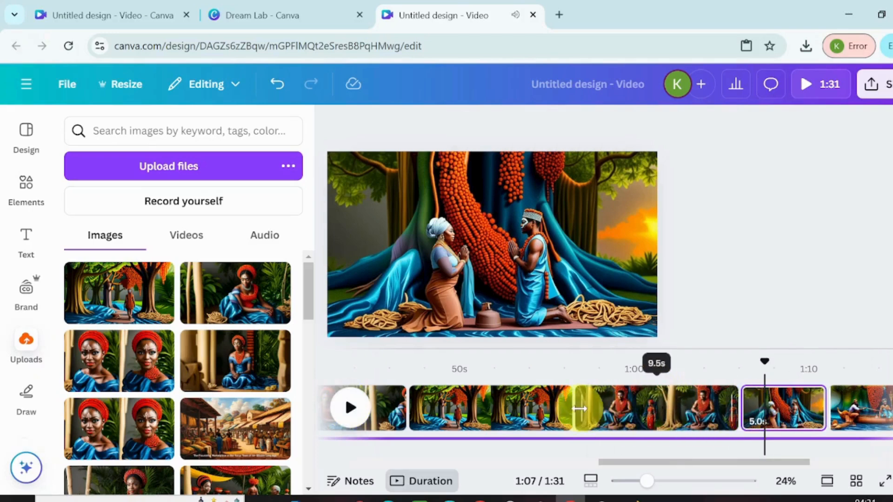
pyautogui.moveTo(575, 419)
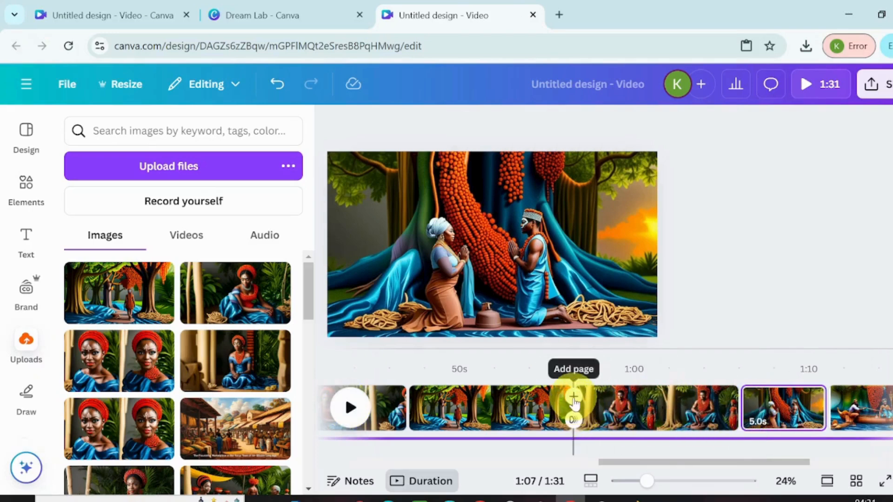
pyautogui.click(573, 398)
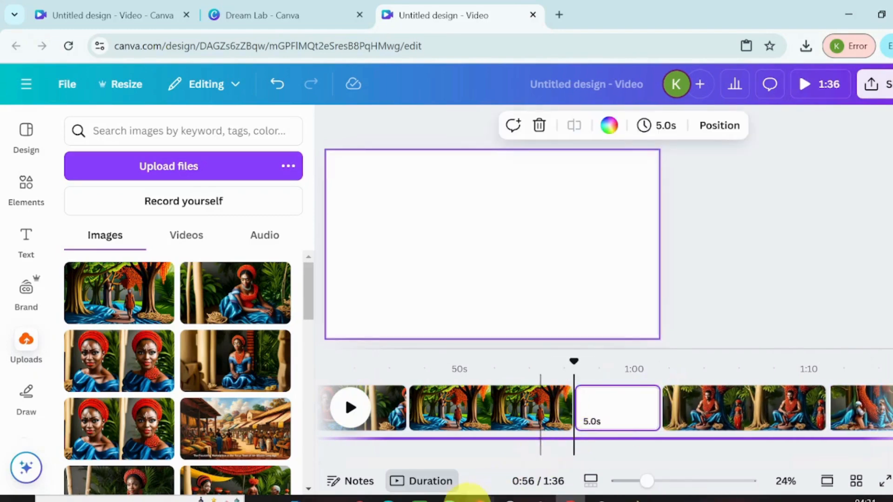
# Switch to ChatGPT and copy the narration passage from "she stumbled upon Ayòmọkun" through "features resembling Adéwùmí's own face".
pyautogui.moveTo(449, 494)
pyautogui.click(444, 444)
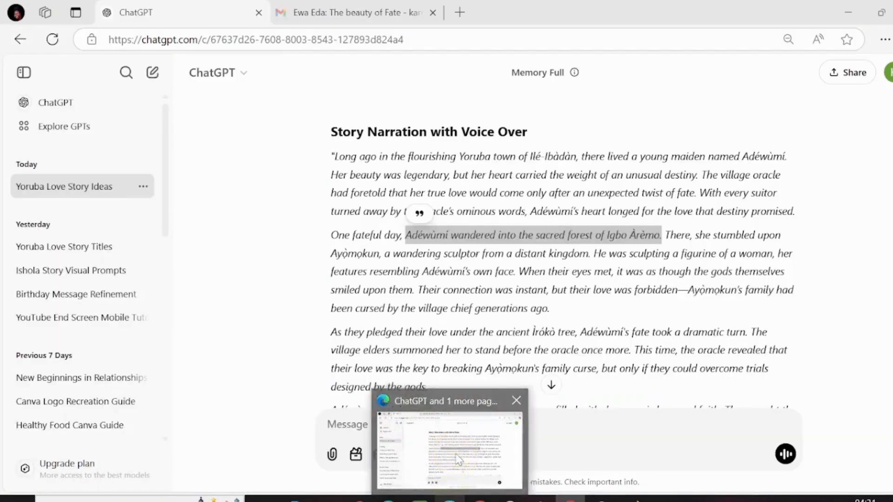
pyautogui.moveTo(695, 236); pyautogui.dragTo(514, 272)
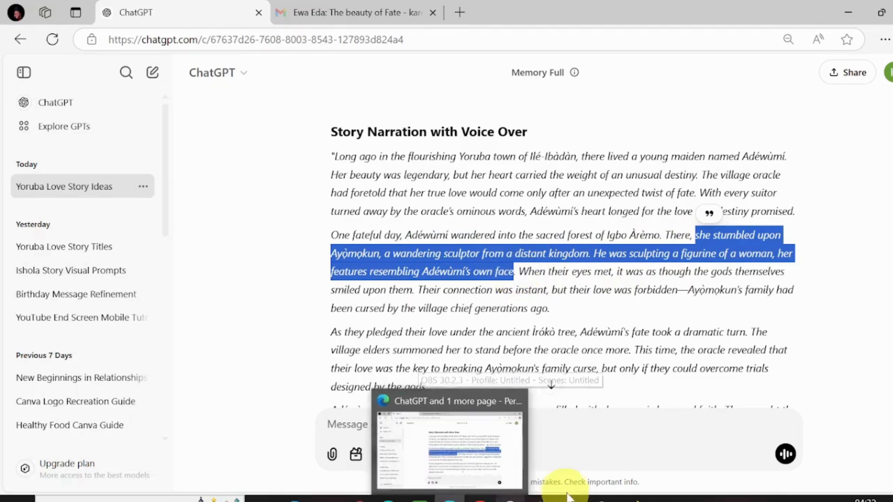
# Return to Dream Lab in the browser and replace the old forest prompt with the copied narration passage.
pyautogui.moveTo(571, 497)
pyautogui.click(576, 479)
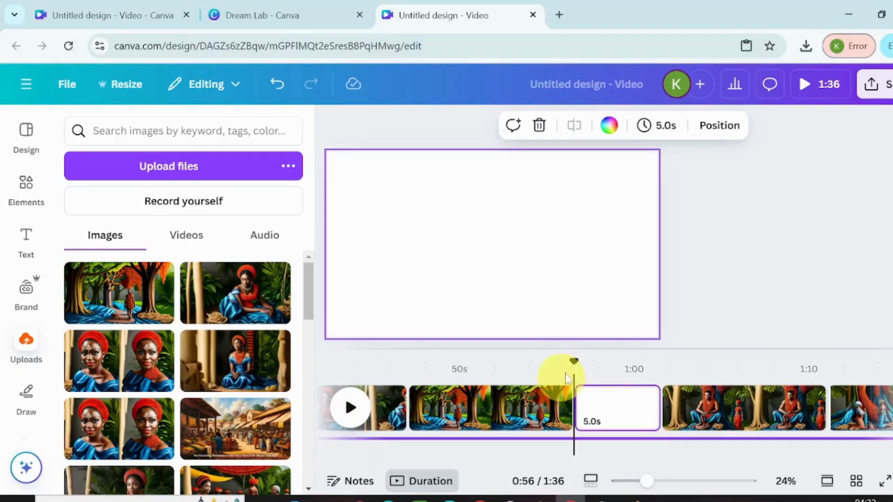
pyautogui.click(235, 17)
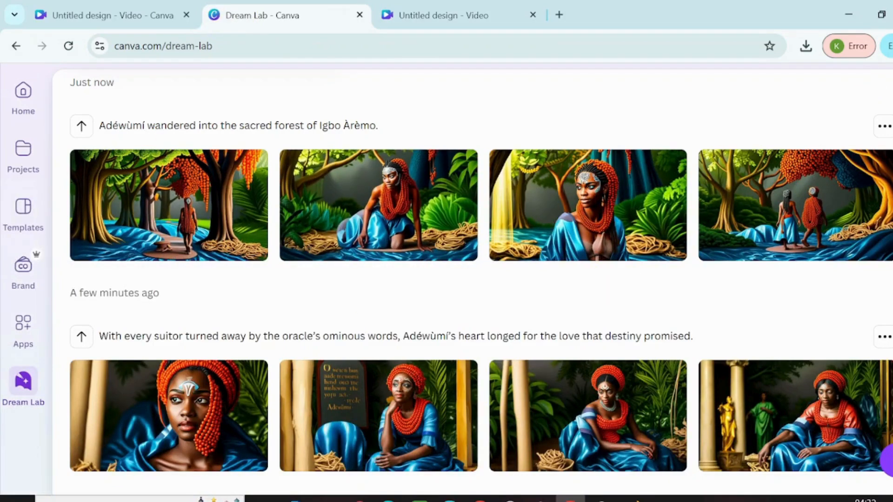
pyautogui.scroll(6, 472, 279)
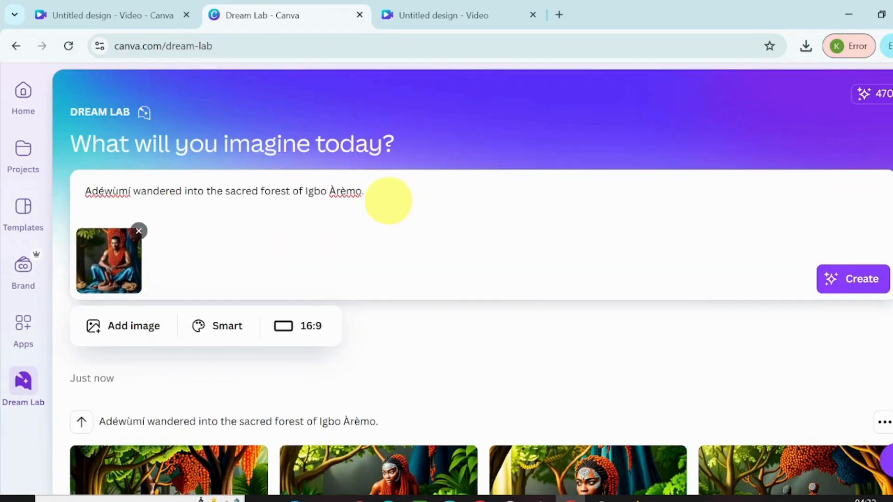
pyautogui.hotkey('ctrl', 'a')
pyautogui.hotkey('ctrl', 'v')
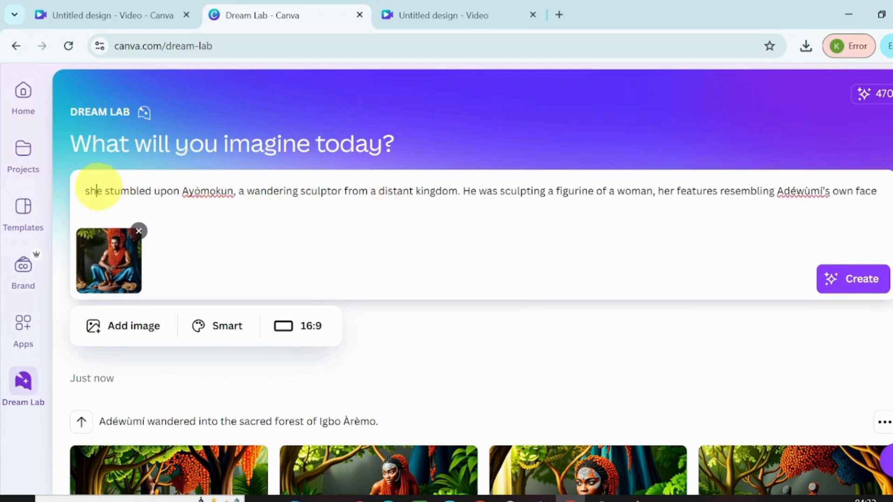
# Replace the opening word "she" in the prompt with "Adewumi" and generate the sculptor images.
pyautogui.press('BackSpace')
pyautogui.press('BackSpace')
pyautogui.press('BackSpace')
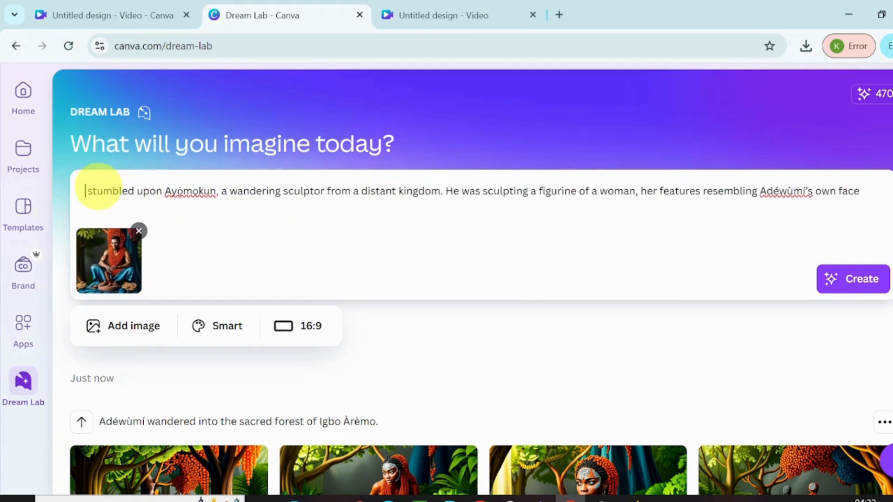
pyautogui.write('Adewum')
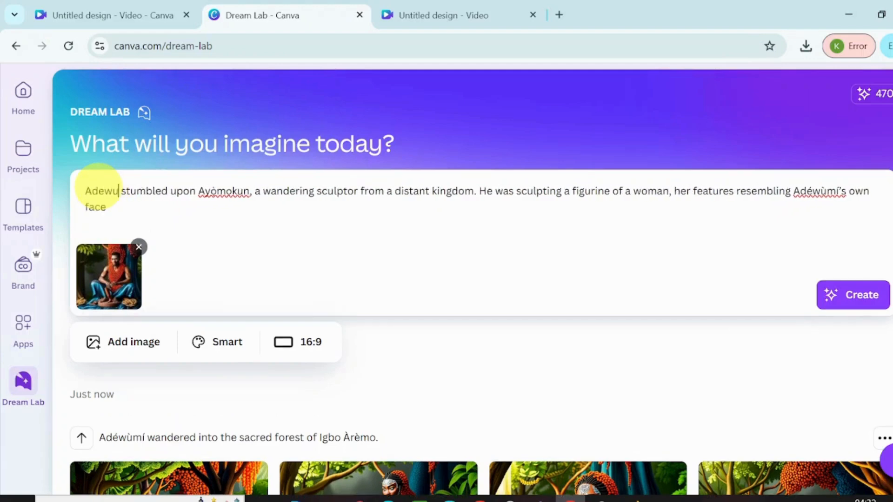
pyautogui.write('i')
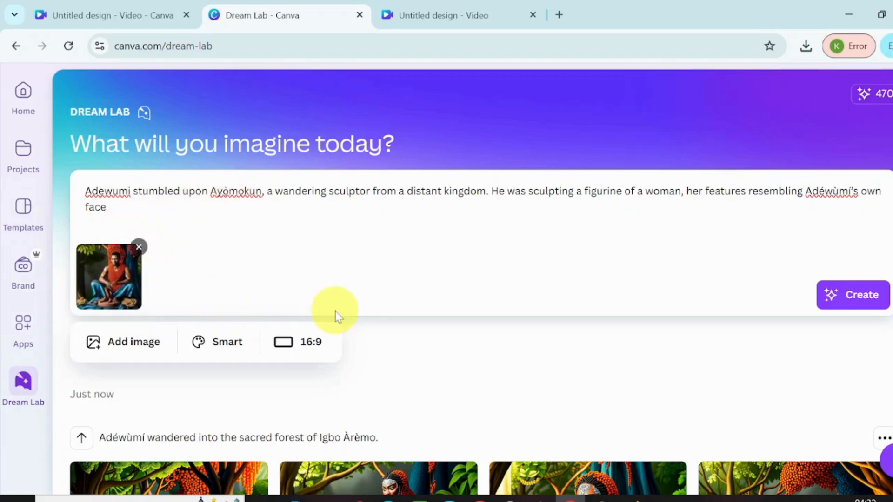
pyautogui.click(843, 293)
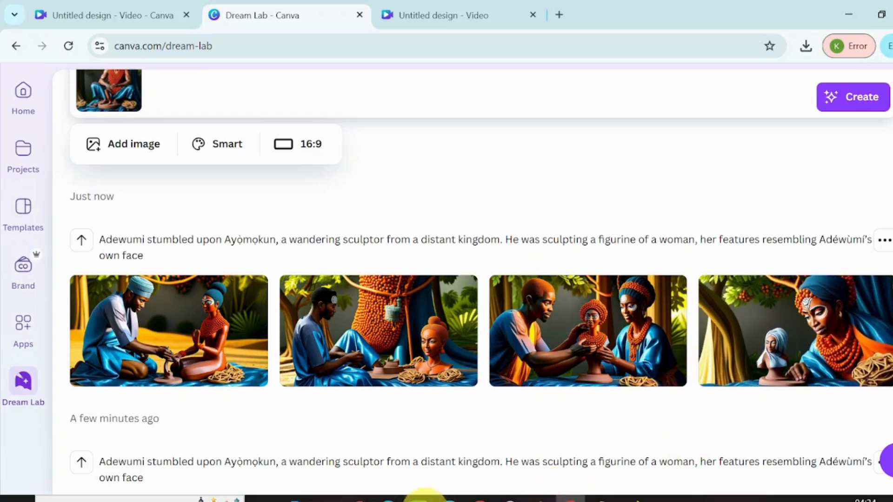
# Return to the video design, split the seated-man page near its middle, and move the blank page between the two halves.
pyautogui.click(424, 14)
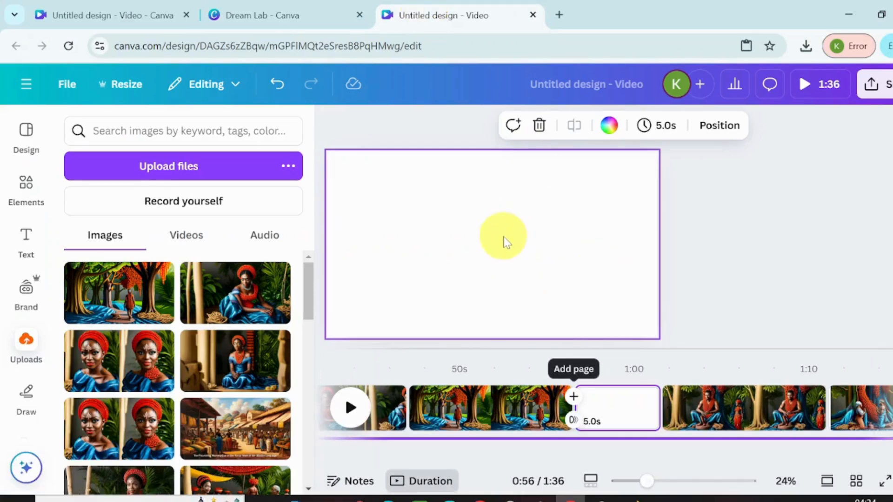
pyautogui.click(752, 411)
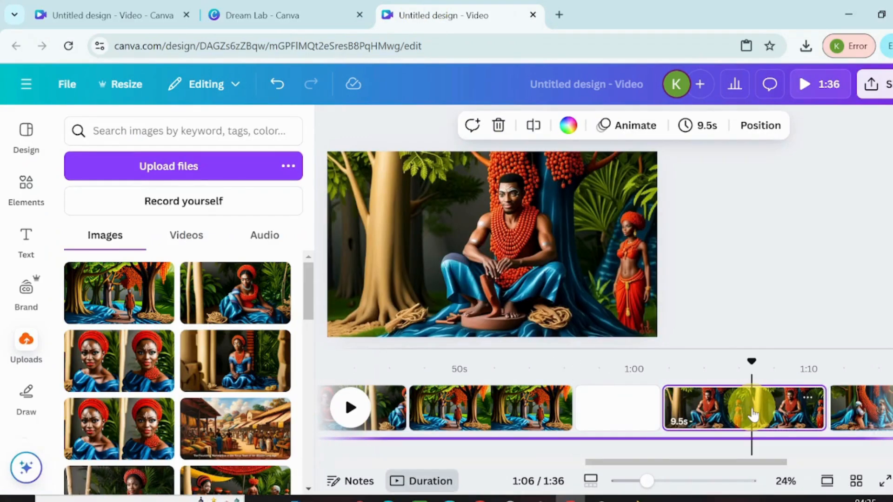
pyautogui.press('s')
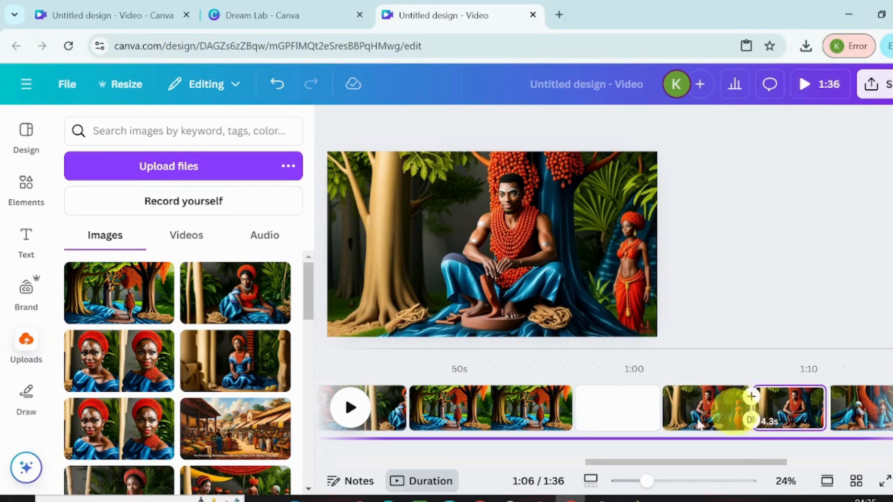
pyautogui.moveTo(603, 414); pyautogui.dragTo(741, 409)
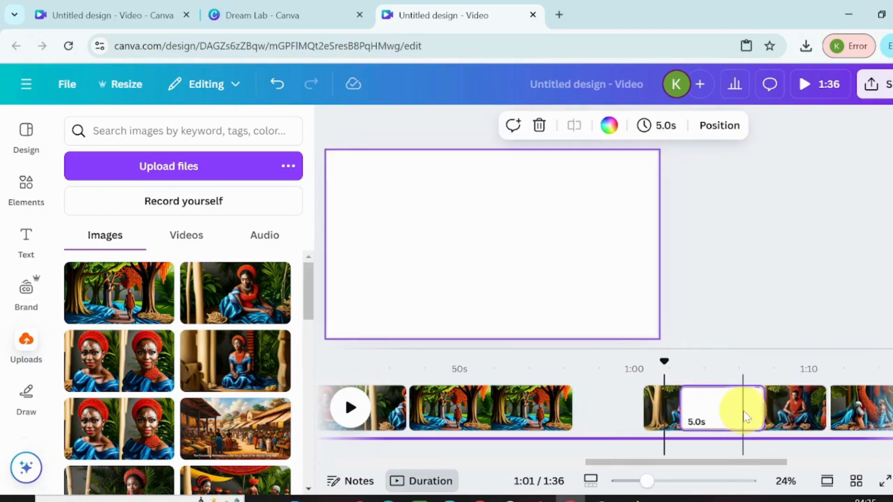
# Paste the copied image of the figure with the small bust onto the blank page as its background and play the video from there.
pyautogui.rightClick(708, 405)
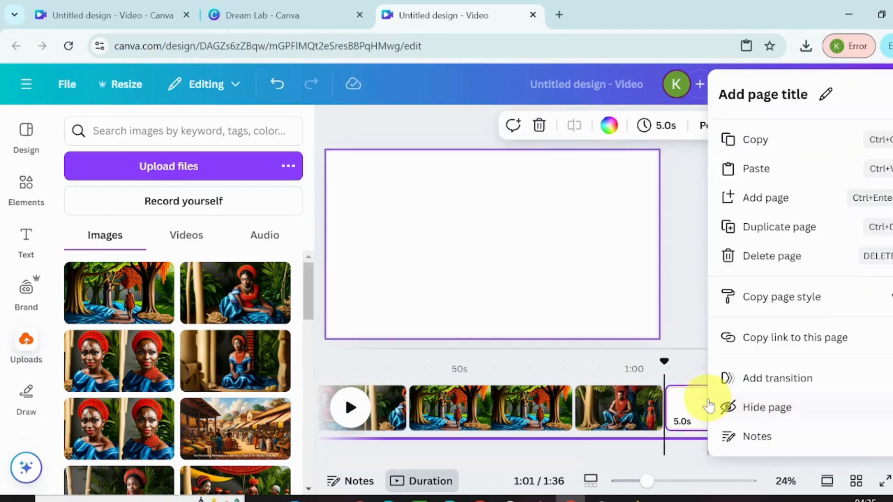
pyautogui.click(757, 175)
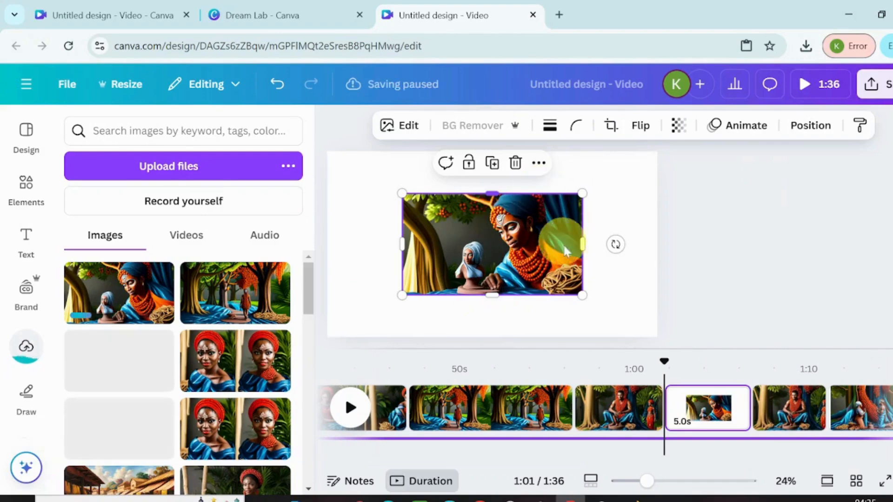
pyautogui.click(538, 162)
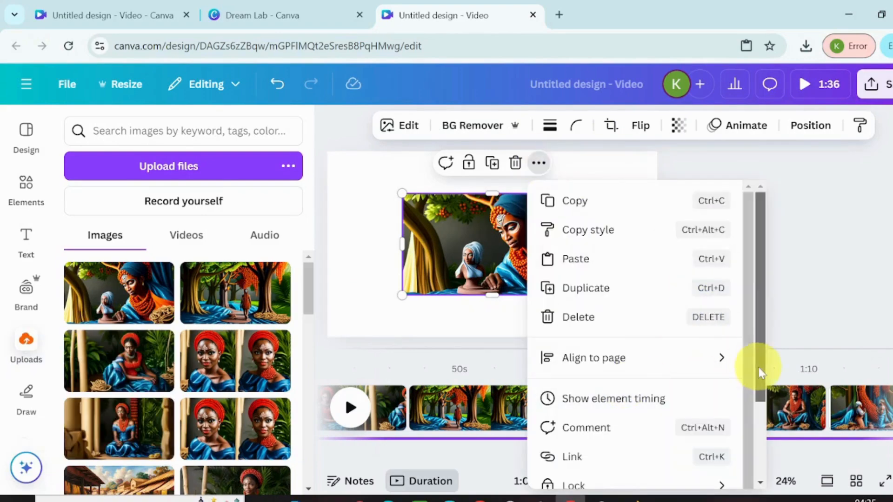
pyautogui.scroll(-3, 758, 367)
pyautogui.click(605, 447)
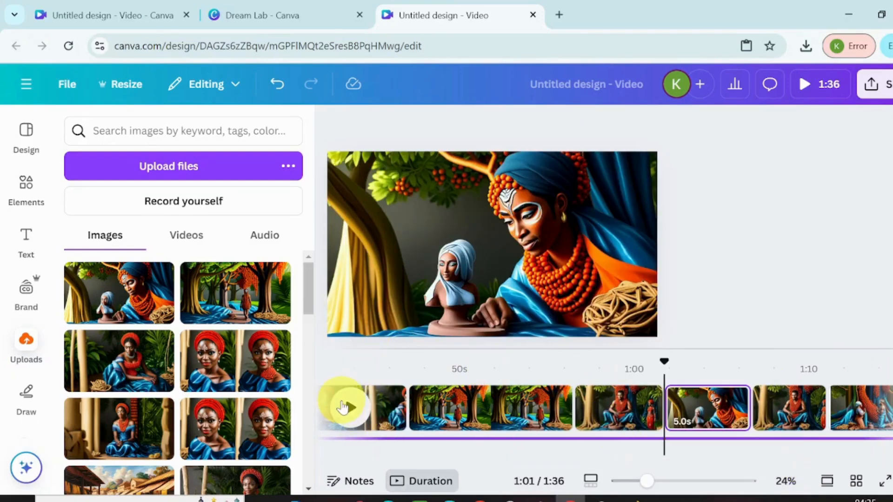
pyautogui.click(343, 407)
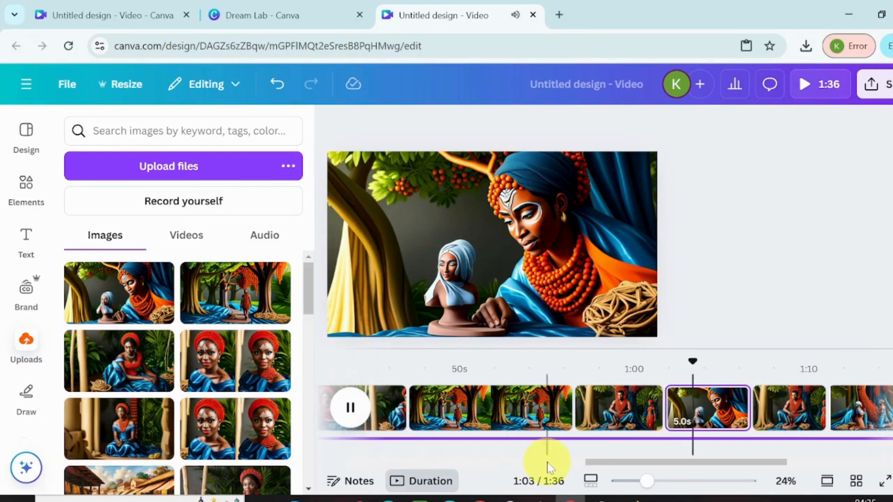
# Set the duration of the page showing the figure with the small bust to 11.5 seconds and play the video from there.
pyautogui.moveTo(600, 464); pyautogui.dragTo(650, 460)
pyautogui.moveTo(566, 400)
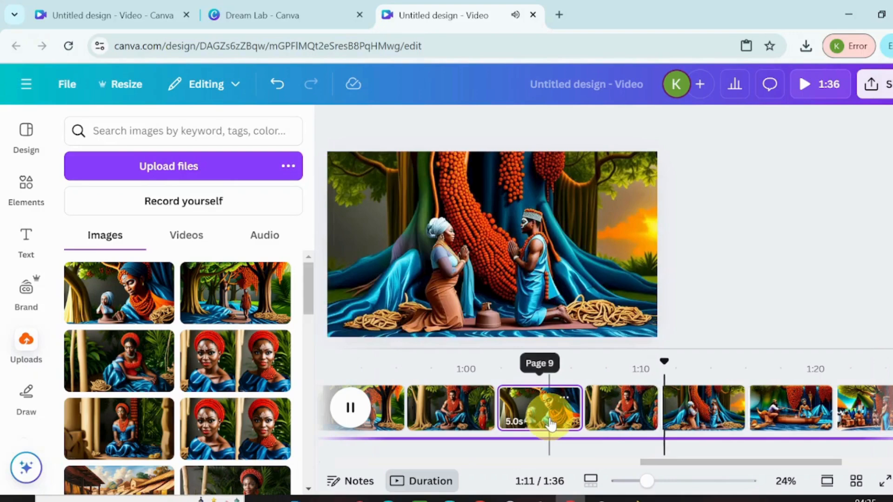
pyautogui.click(550, 424)
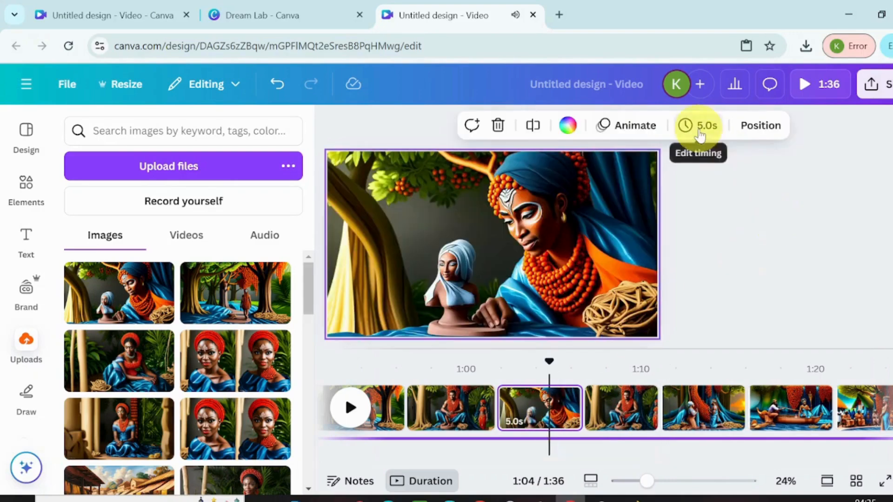
pyautogui.click(709, 128)
pyautogui.moveTo(629, 187); pyautogui.dragTo(660, 187)
pyautogui.click(349, 405)
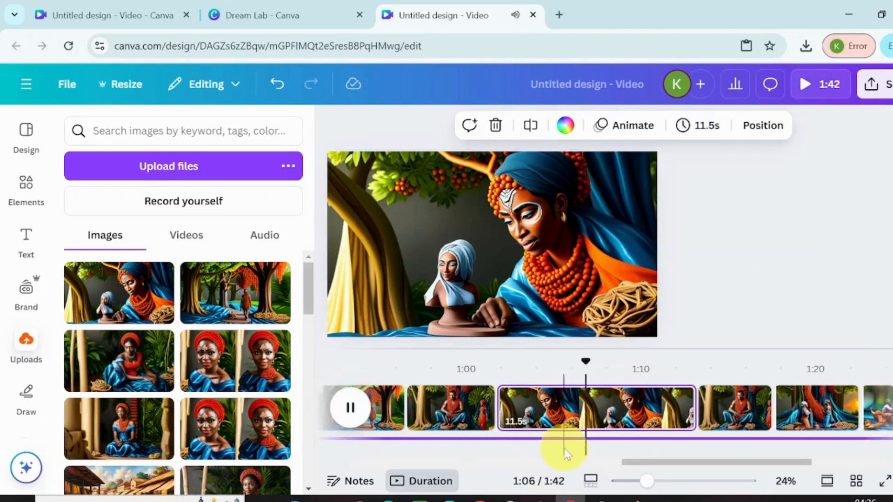
# Follow the playback along the timeline and add a blank page after the second half of the seated-man page.
pyautogui.moveTo(644, 465); pyautogui.dragTo(688, 461)
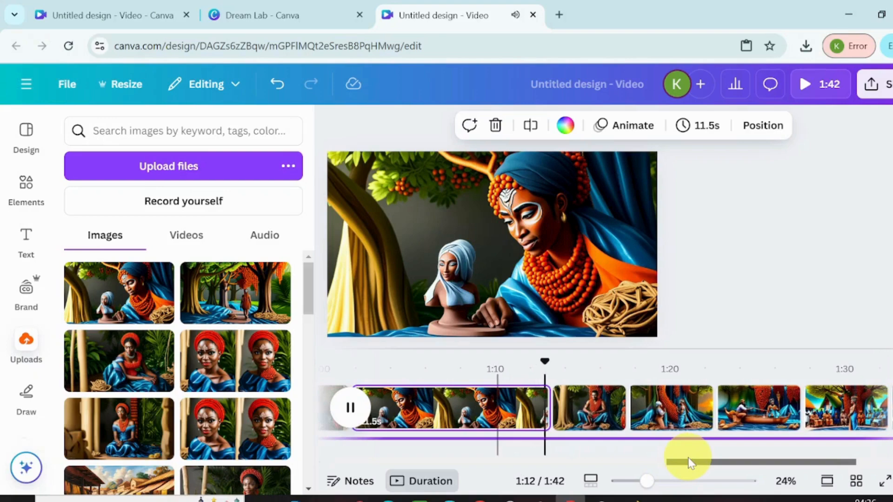
pyautogui.moveTo(691, 462); pyautogui.dragTo(694, 463)
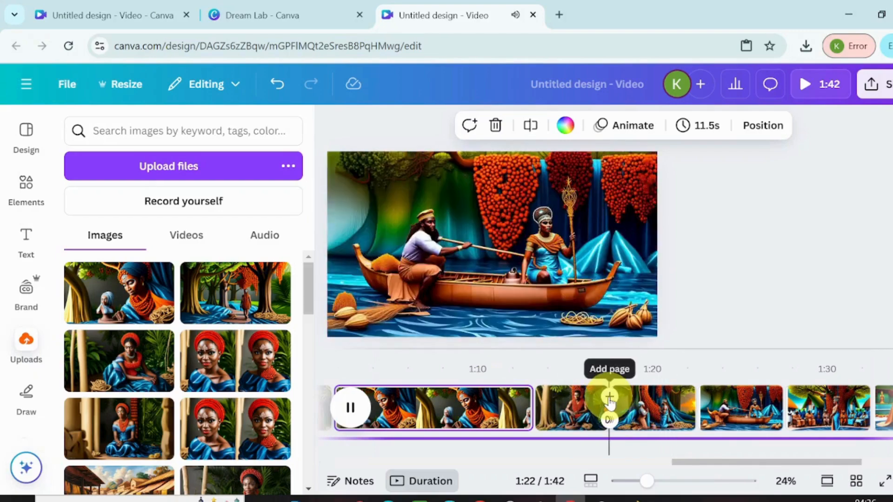
pyautogui.click(609, 397)
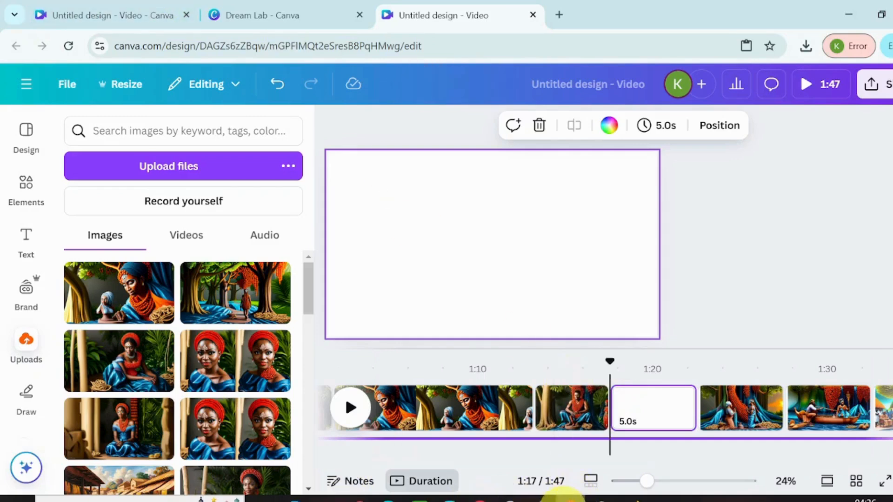
# Switch to the ChatGPT story and copy the narration from "When their eyes met" through "Their connection was instant".
pyautogui.click(450, 497)
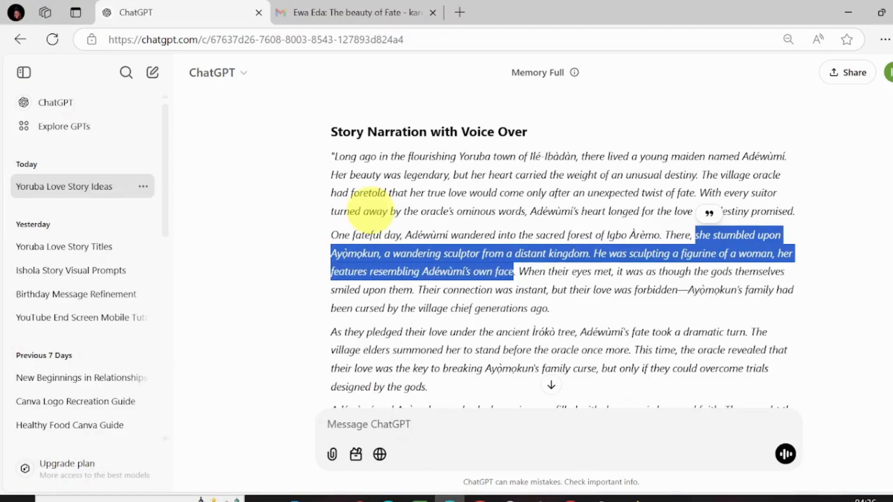
pyautogui.moveTo(517, 272); pyautogui.dragTo(547, 290)
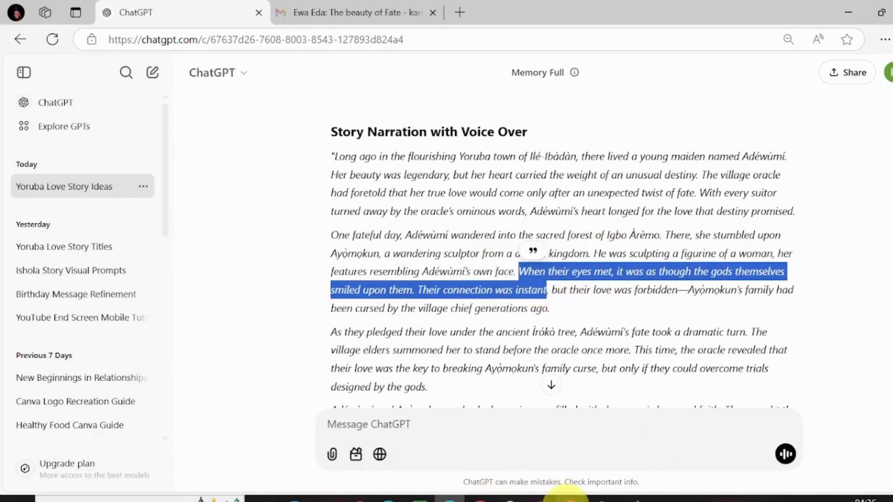
pyautogui.click(565, 497)
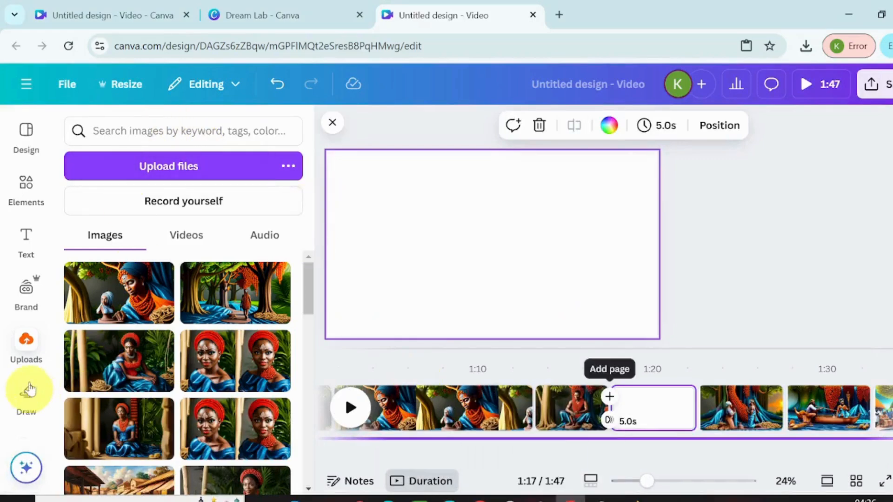
# Return to Dream Lab in the browser and replace the old sculptor prompt with the copied "When their eyes met" passage.
pyautogui.click(241, 8)
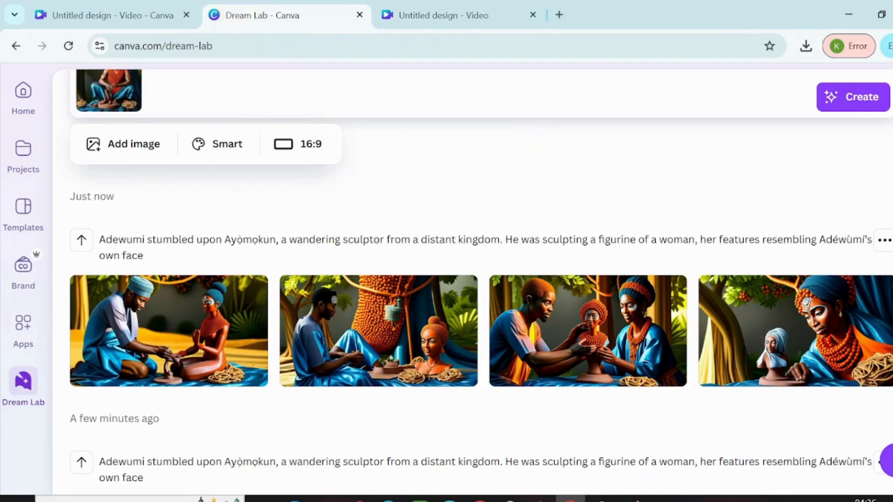
pyautogui.scroll(4, 332, 283)
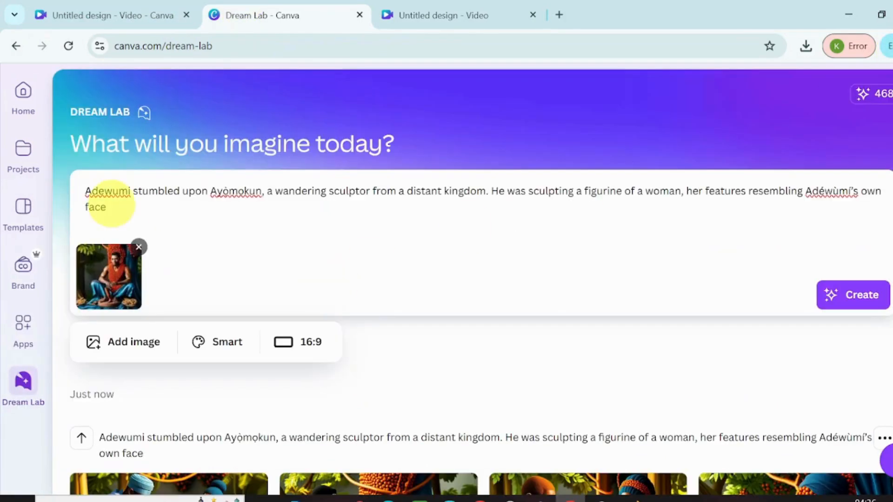
pyautogui.tripleClick(86, 196)
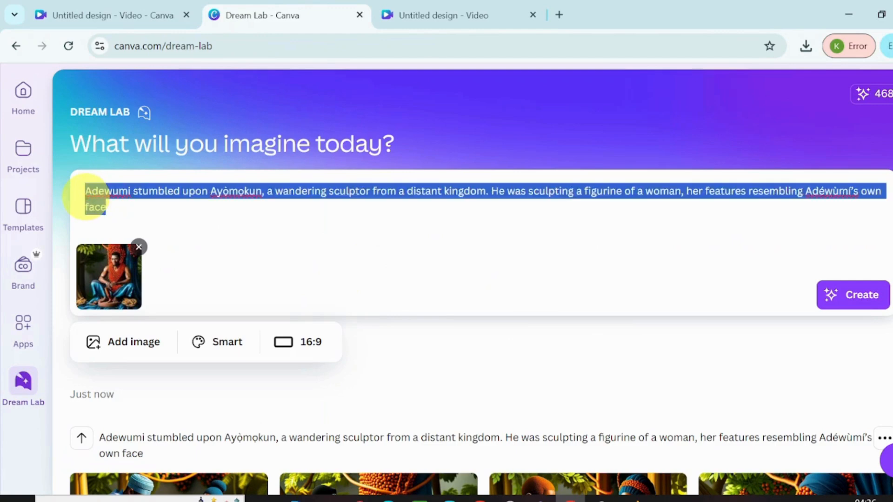
pyautogui.write('When their eyes met, it was as though the gods themselves smiled upon them. Their connection was instant')
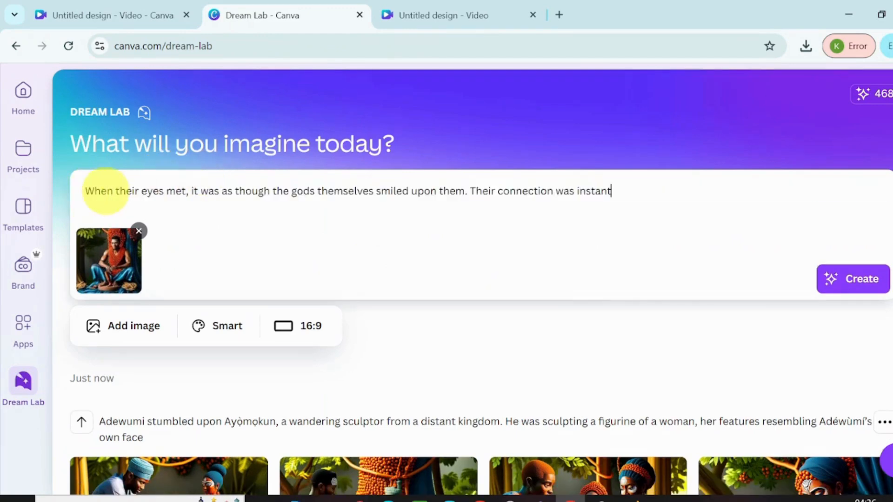
# Replace the first "their" in the prompt with "Adewumi and ayomokun" and generate the images.
pyautogui.press('BackSpace')
pyautogui.press('BackSpace')
pyautogui.press('BackSpace')
pyautogui.press('BackSpace')
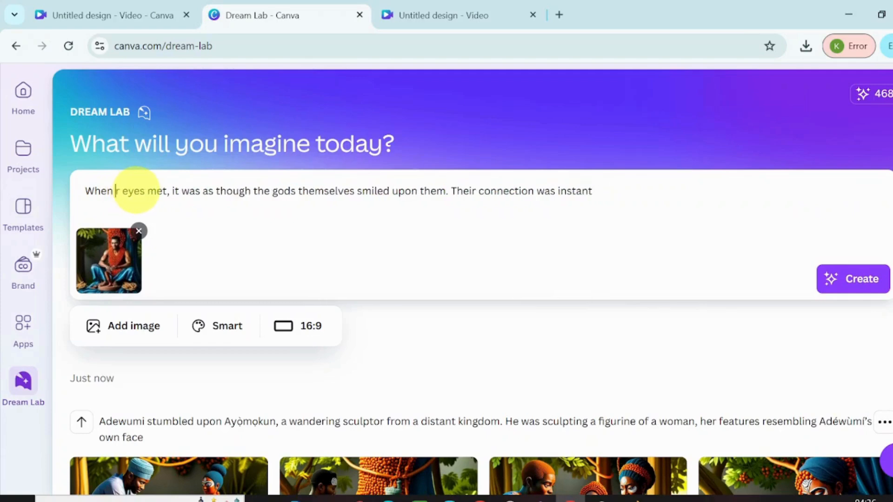
pyautogui.press('BackSpace')
pyautogui.write('Adewum')
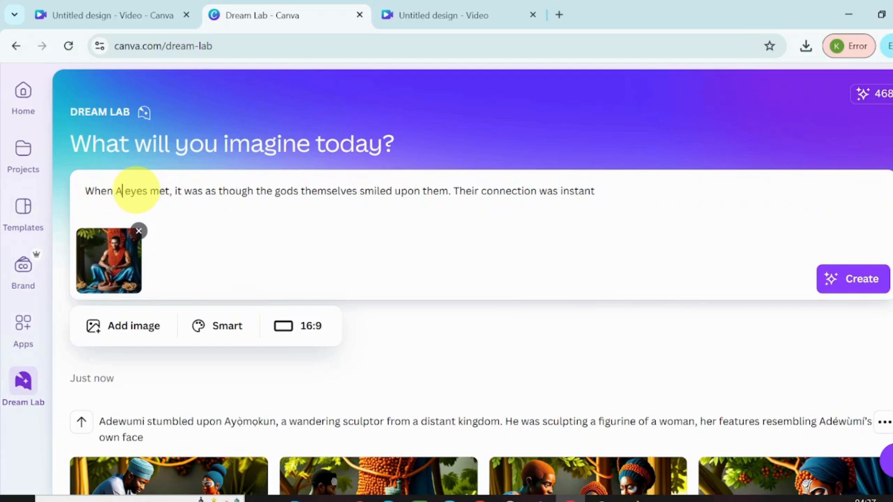
pyautogui.write('i an')
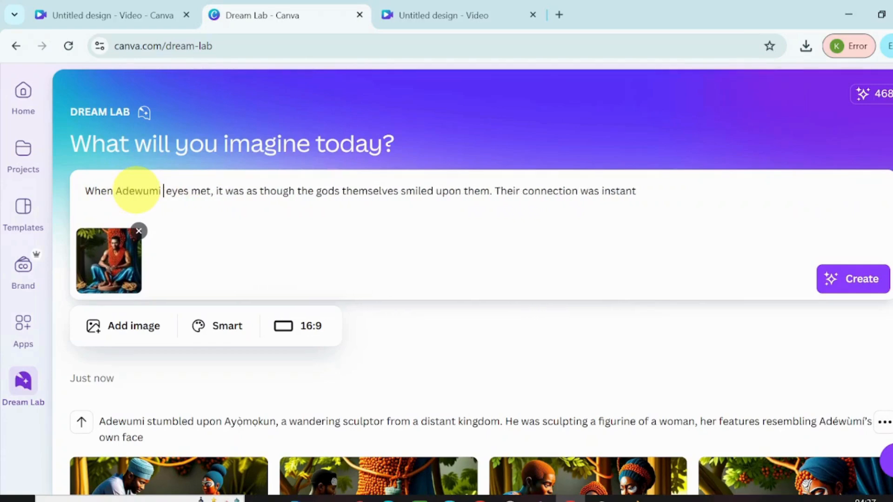
pyautogui.write('d ')
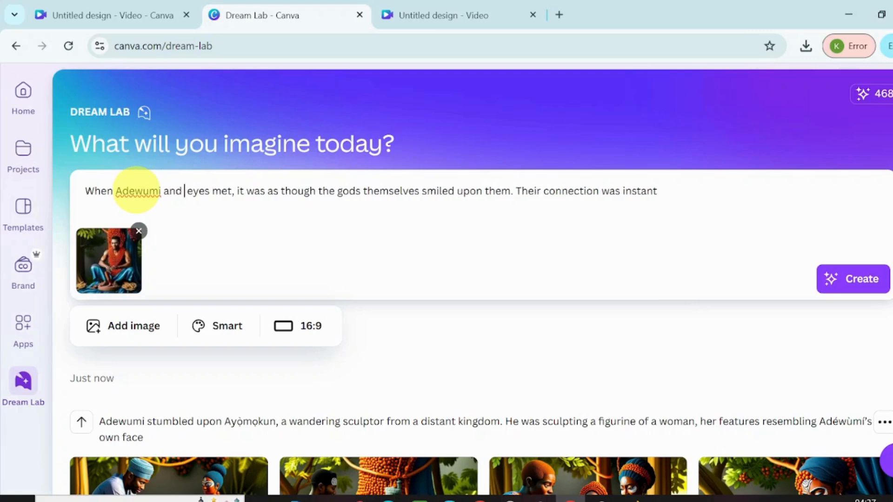
pyautogui.write('ayomok')
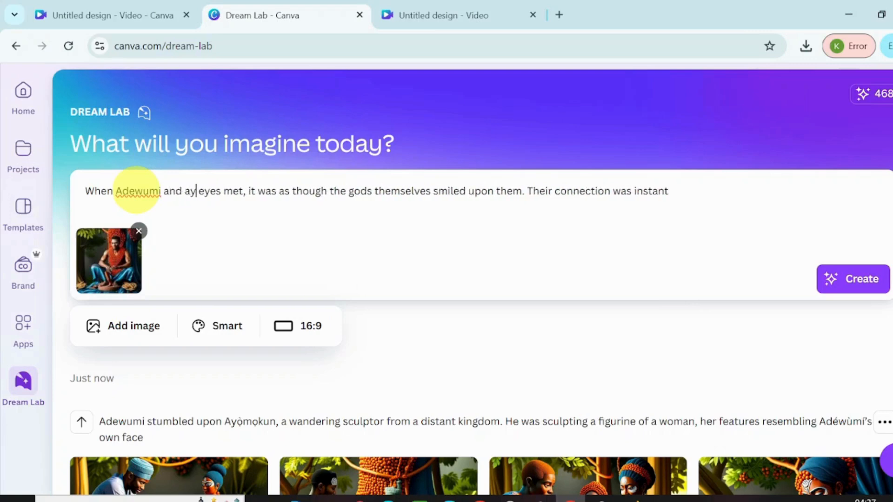
pyautogui.write('un')
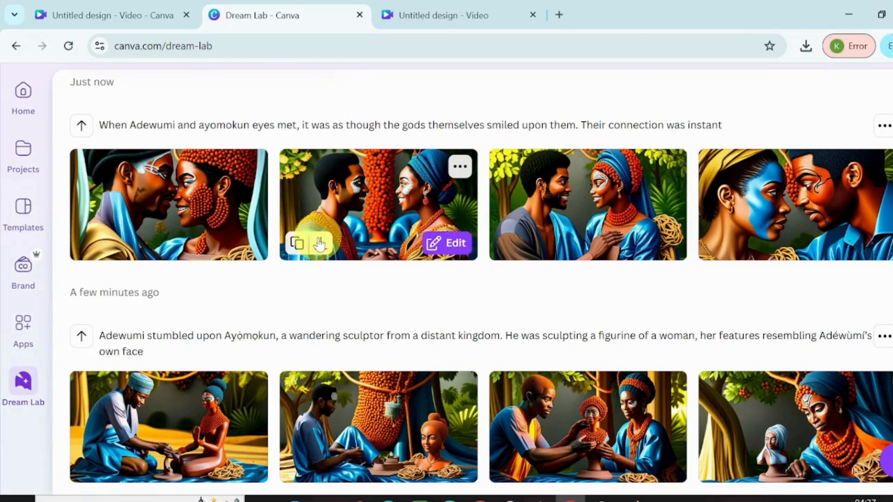
# Copy the second generated image of the couple facing each other and paste it onto the blank page of the video design.
pyautogui.click(296, 243)
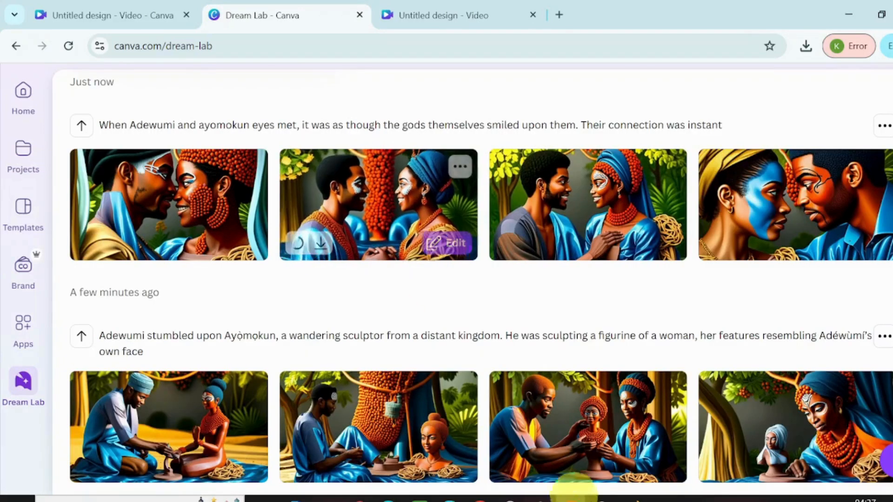
pyautogui.click(441, 10)
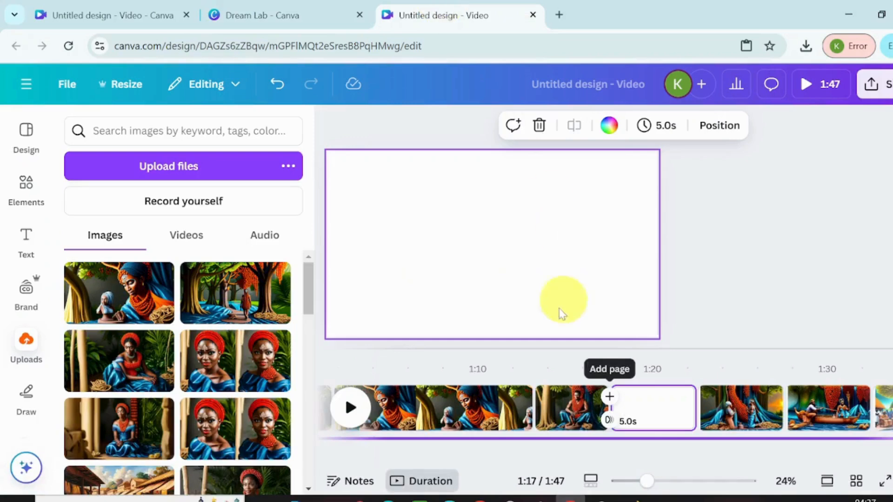
pyautogui.rightClick(417, 274)
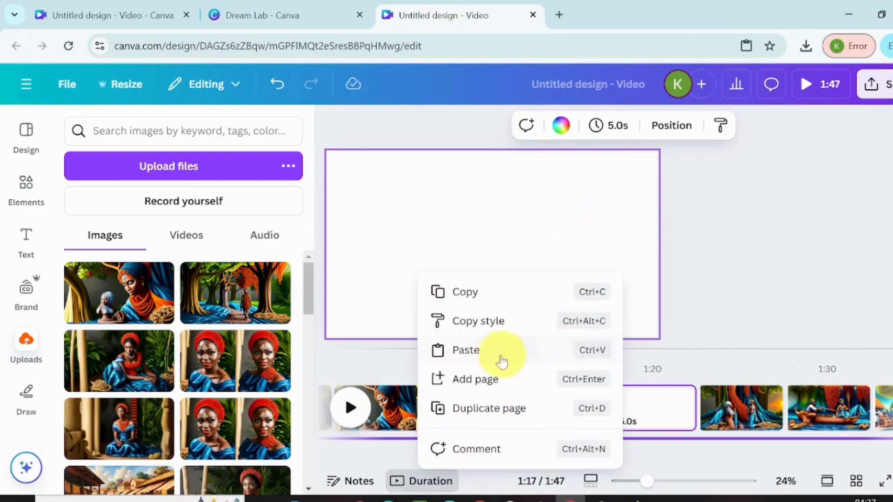
pyautogui.click(486, 358)
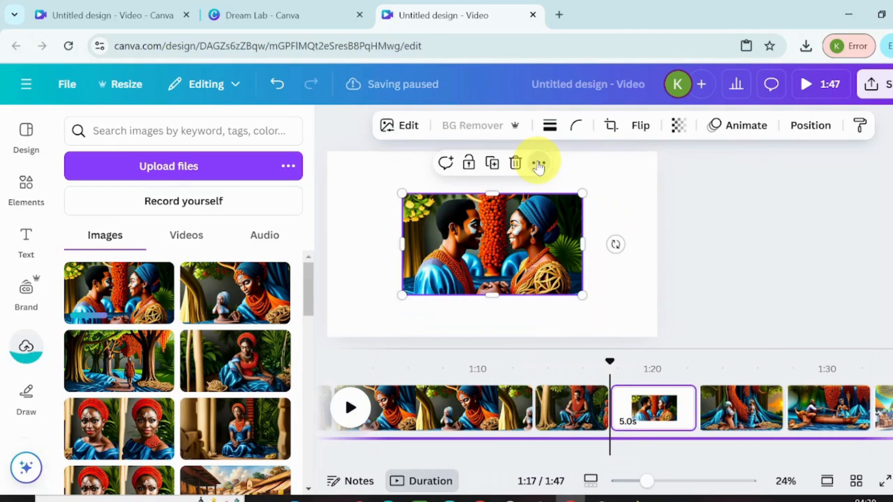
# Set the pasted couple image as the page background and add a blank page right after that page.
pyautogui.click(538, 164)
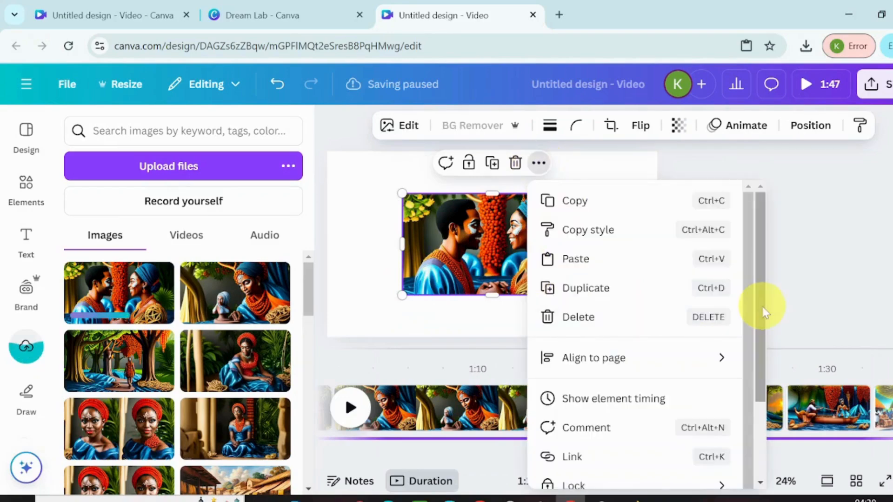
pyautogui.scroll(-3, 764, 312)
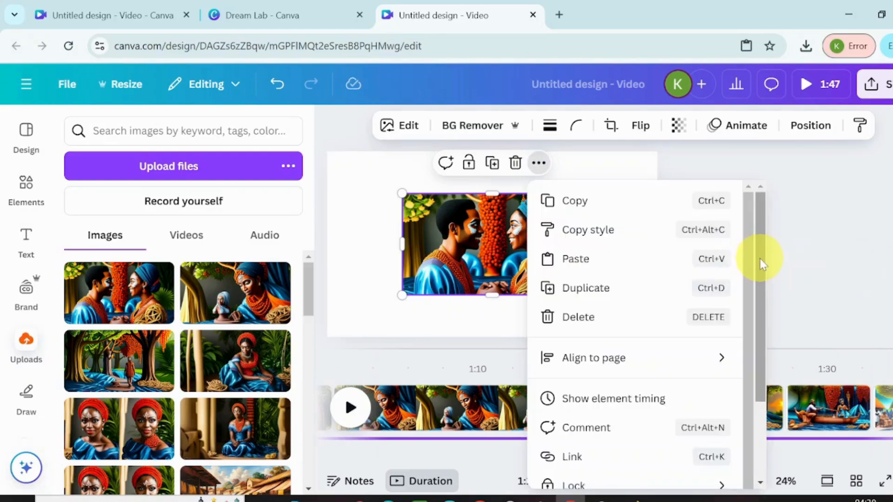
pyautogui.scroll(-3, 762, 288)
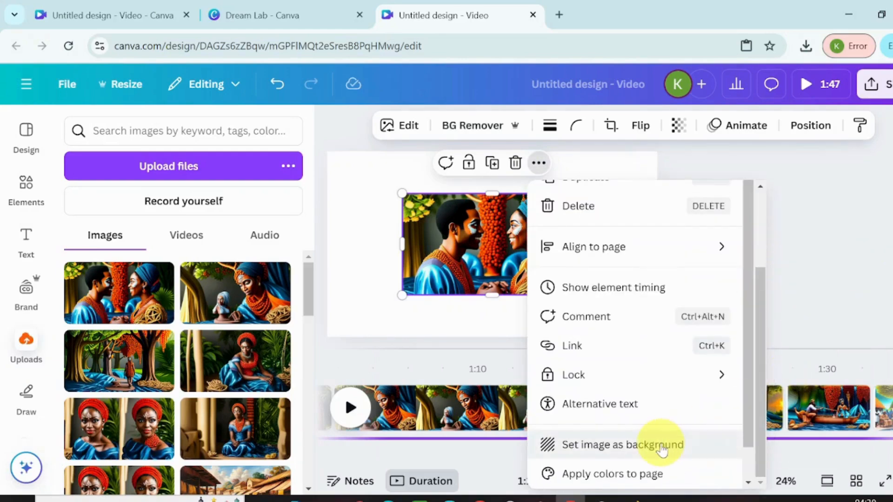
pyautogui.click(663, 447)
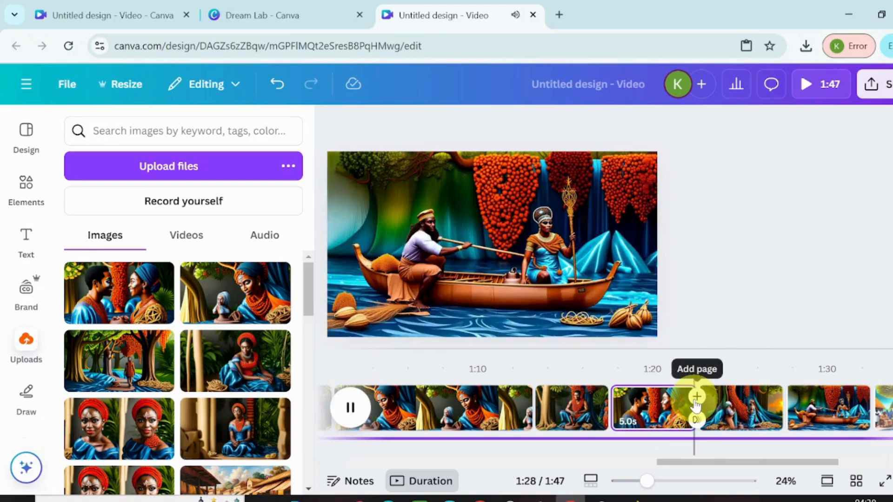
pyautogui.click(696, 397)
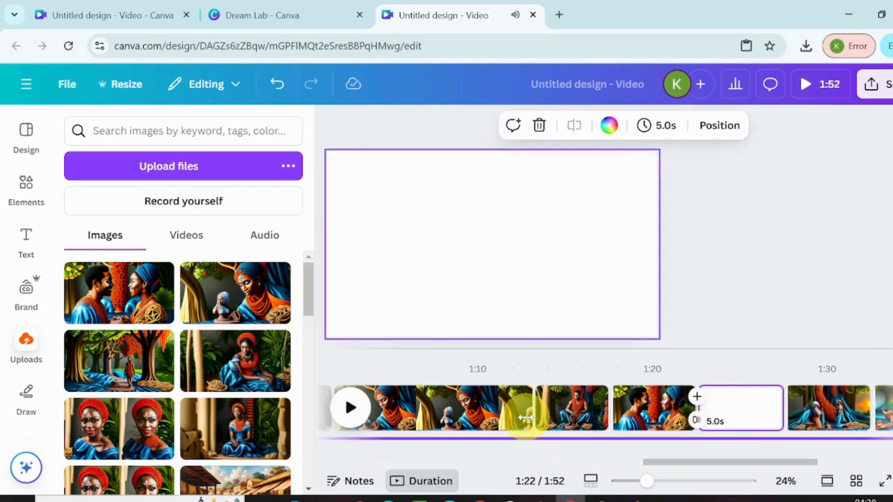
# Return to Dream Lab and reword the prompt to "But Adewumi and ayomokun's love were forbidden", deleting the rest of the old passage.
pyautogui.click(236, 15)
pyautogui.write('But')
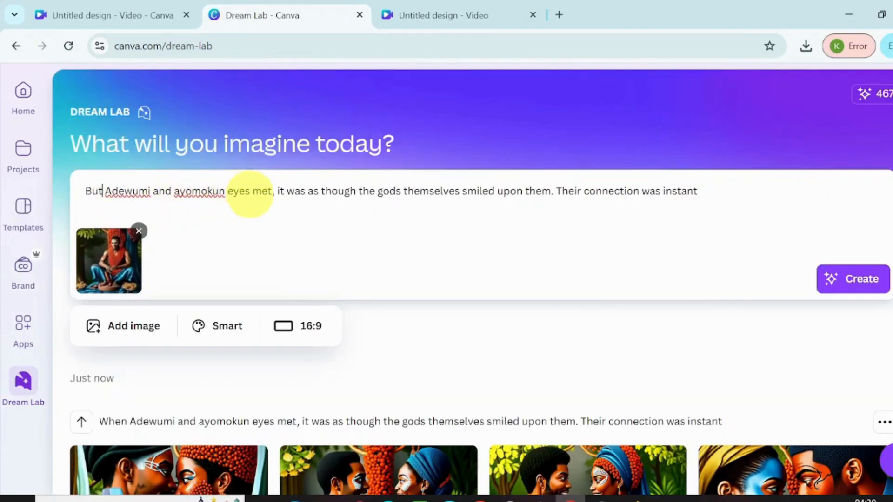
pyautogui.click(250, 193)
pyautogui.press('BackSpace')
pyautogui.press('BackSpace')
pyautogui.press('BackSpace')
pyautogui.press('BackSpace')
pyautogui.press('BackSpace')
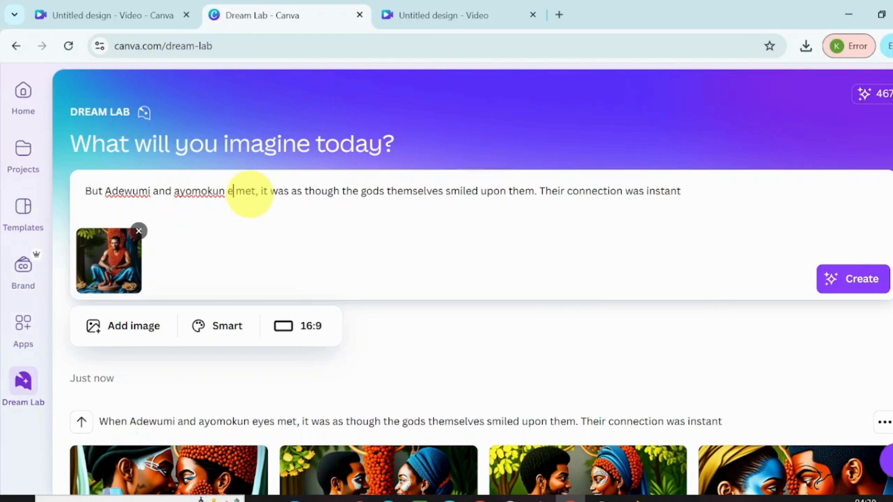
pyautogui.write("'s love w")
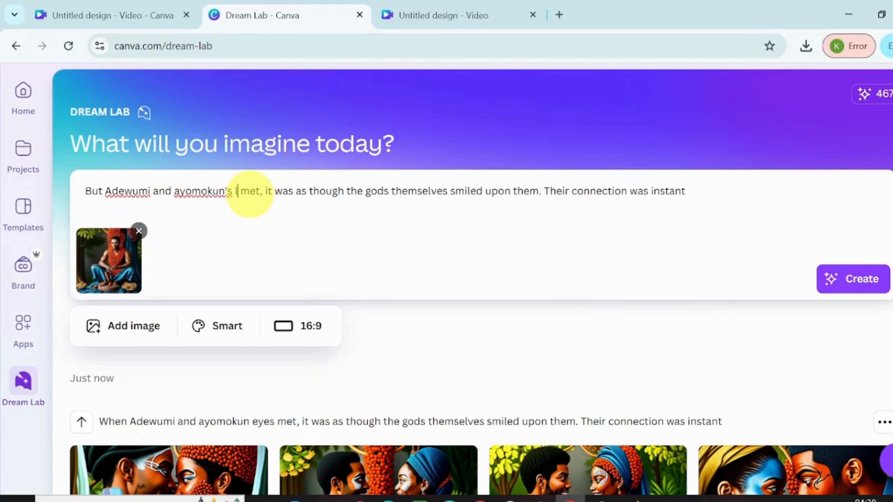
pyautogui.write('ere for')
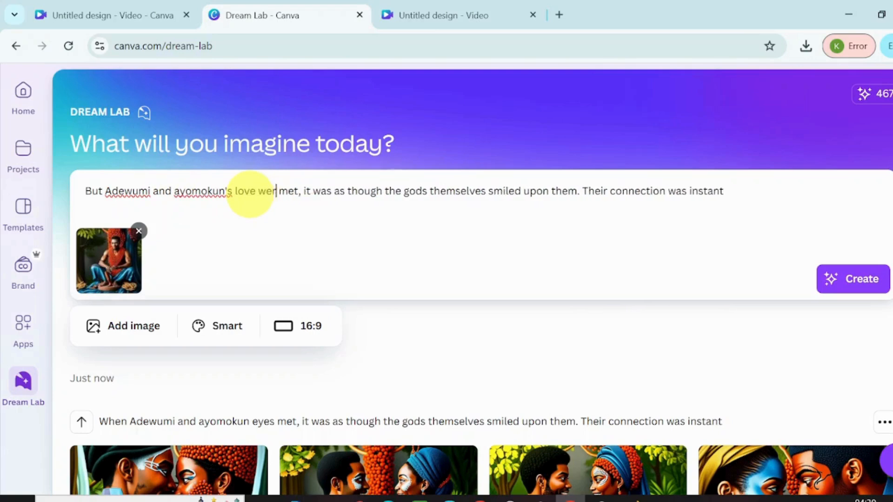
pyautogui.write('bidden')
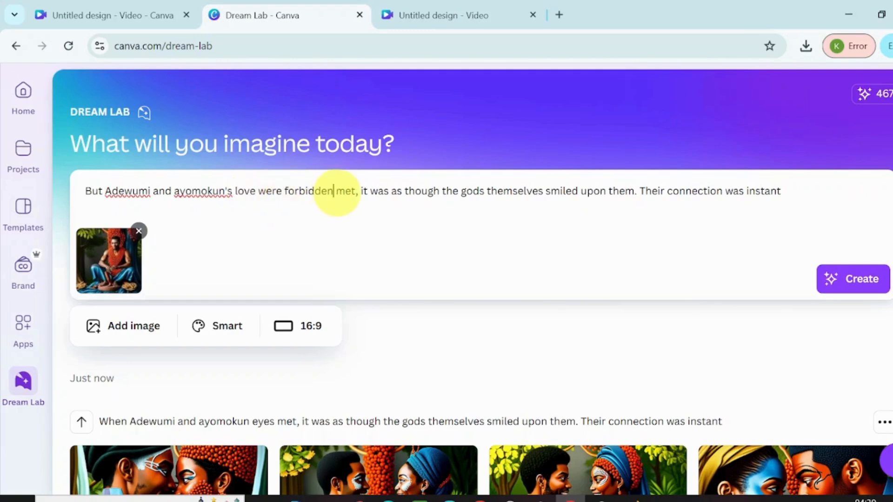
pyautogui.moveTo(336, 192); pyautogui.dragTo(731, 187)
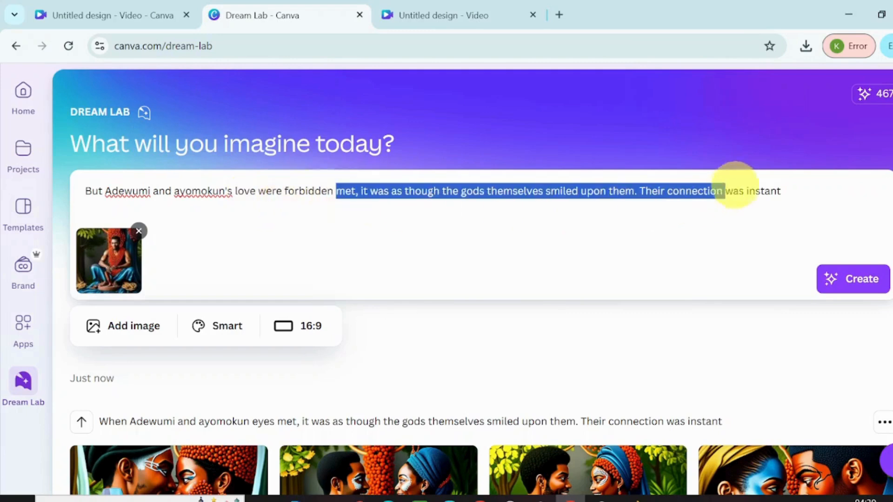
pyautogui.press('BackSpace')
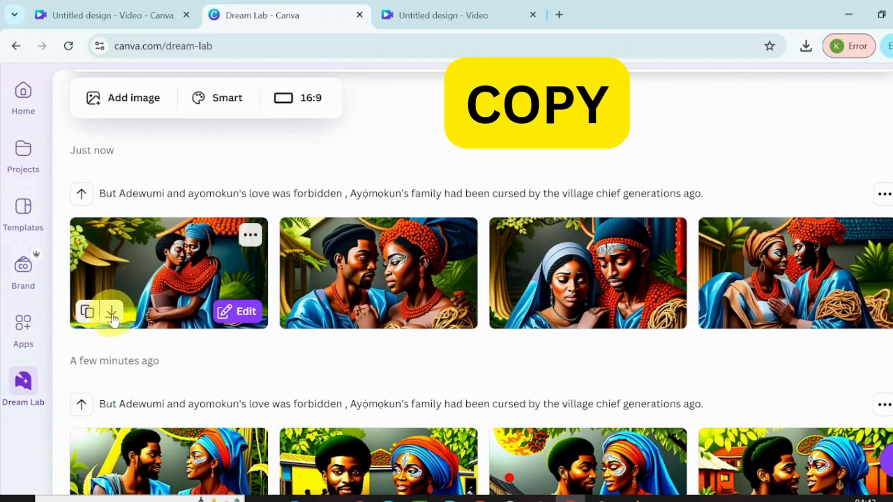
# Copy the first generated image of the embracing couple from Dream Lab, paste it onto the blank video page and fit it to the page.
pyautogui.click(89, 311)
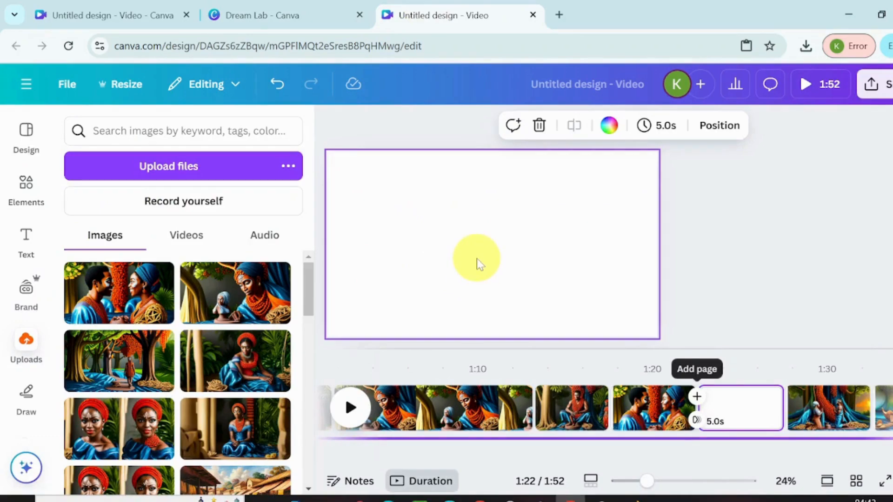
pyautogui.rightClick(479, 263)
pyautogui.click(498, 339)
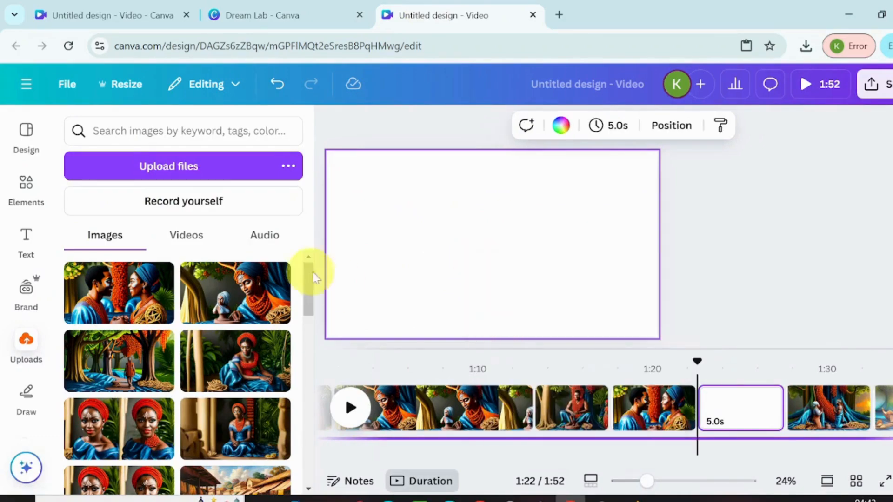
pyautogui.moveTo(408, 205); pyautogui.dragTo(334, 164)
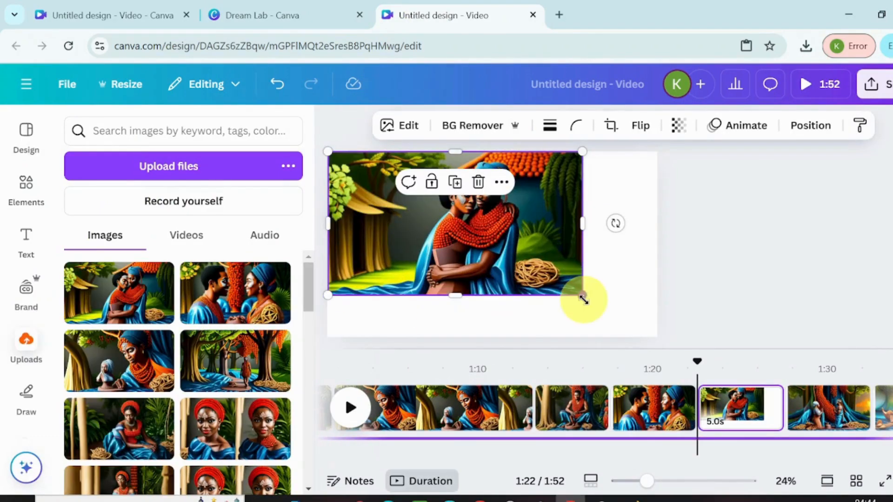
pyautogui.click(501, 182)
pyautogui.scroll(-3, 720, 285)
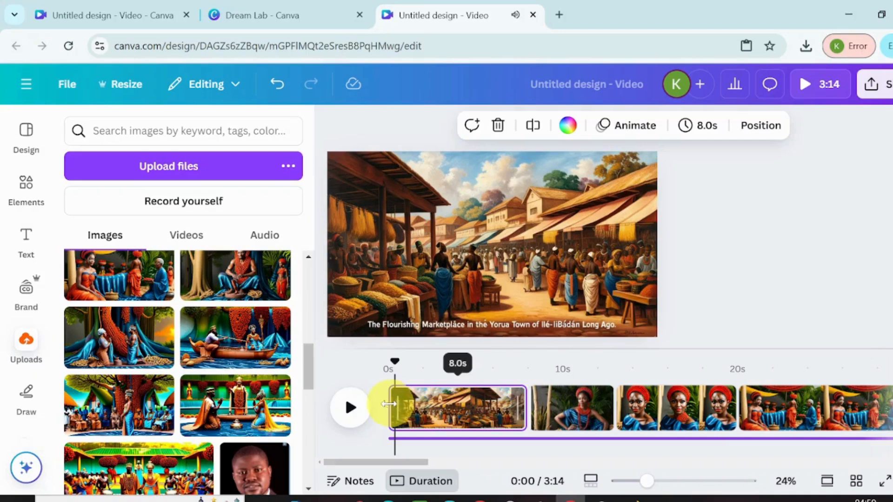
# Apply the Photo Zoom page animation to the marketplace scene on the first page.
pyautogui.click(389, 405)
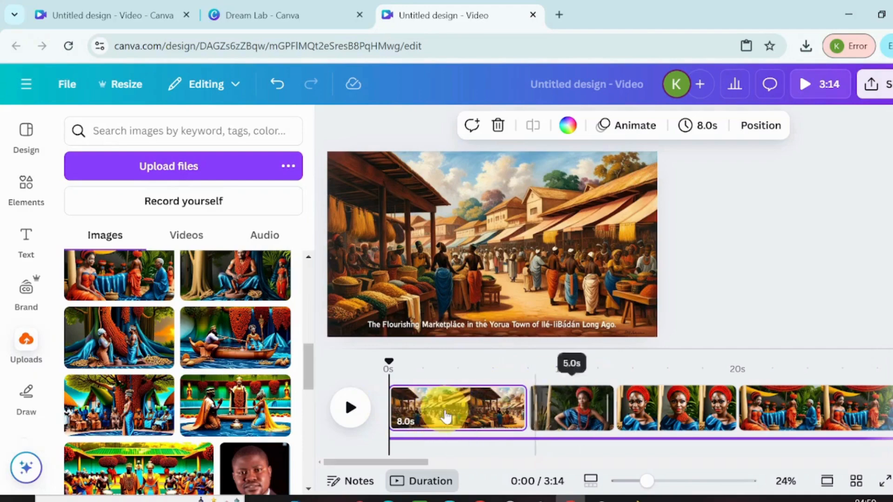
pyautogui.click(445, 417)
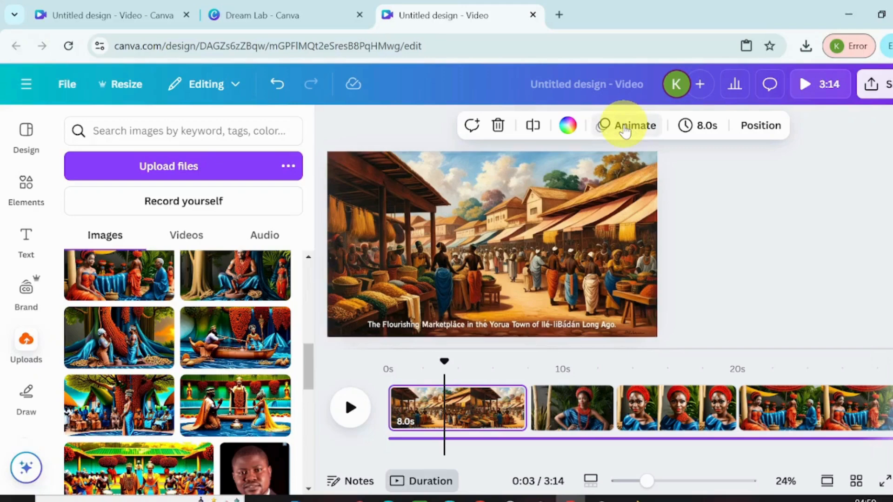
pyautogui.click(625, 126)
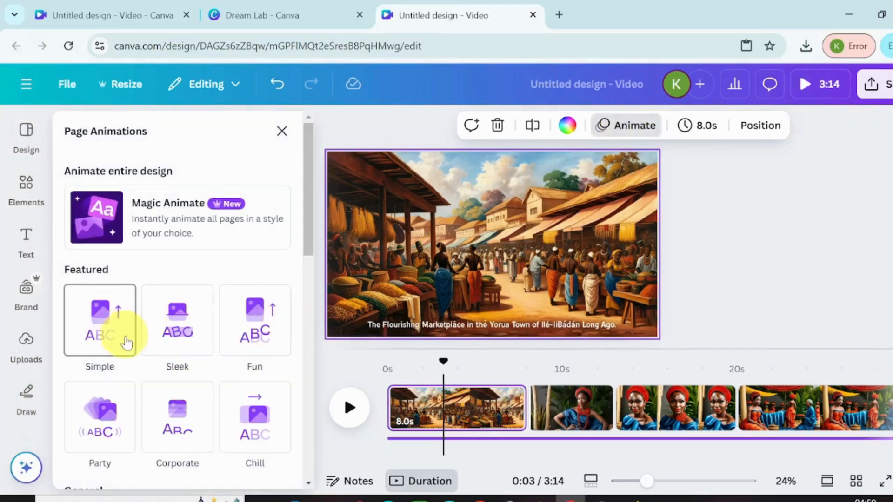
pyautogui.moveTo(308, 223); pyautogui.dragTo(315, 442)
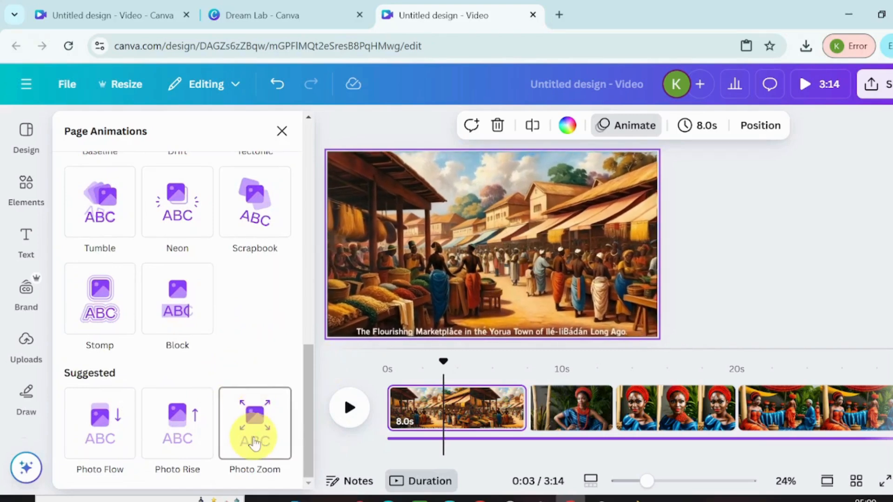
pyautogui.click(255, 442)
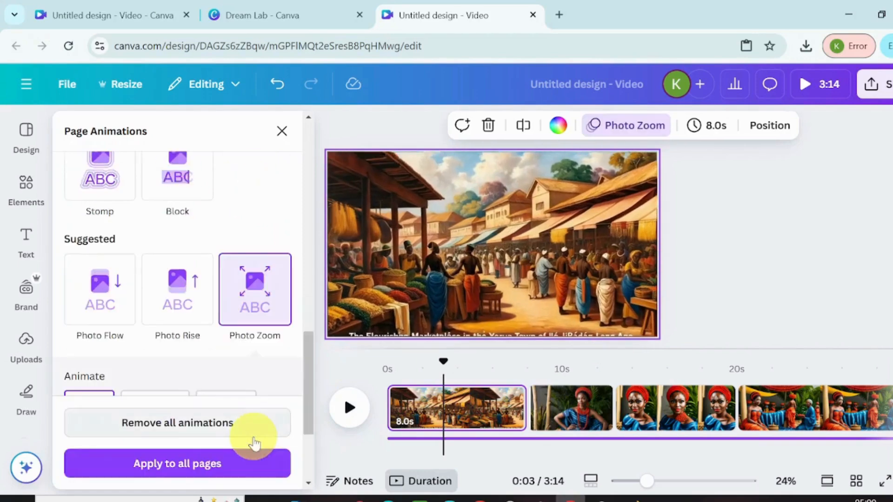
# Animate page 3 with the two red-turban portraits using Photo Zoom, and page 4 with the orange-dressed woman and old man using Photo Rise.
pyautogui.click(552, 411)
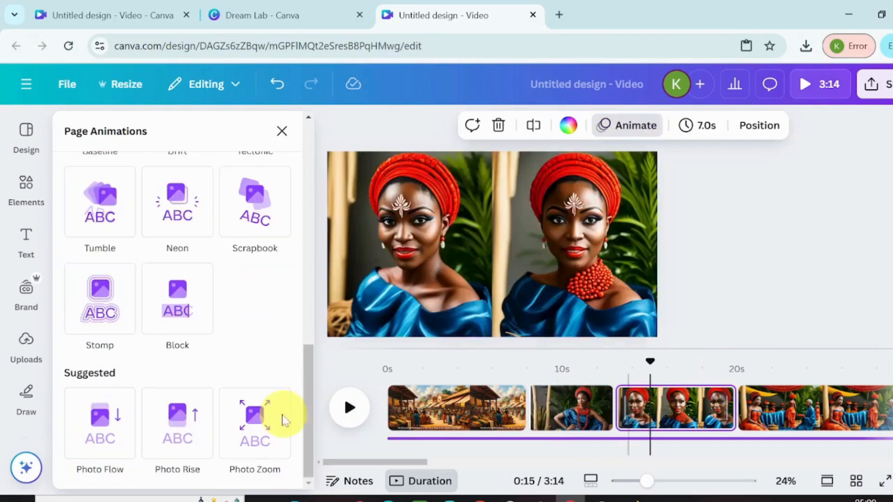
pyautogui.click(263, 416)
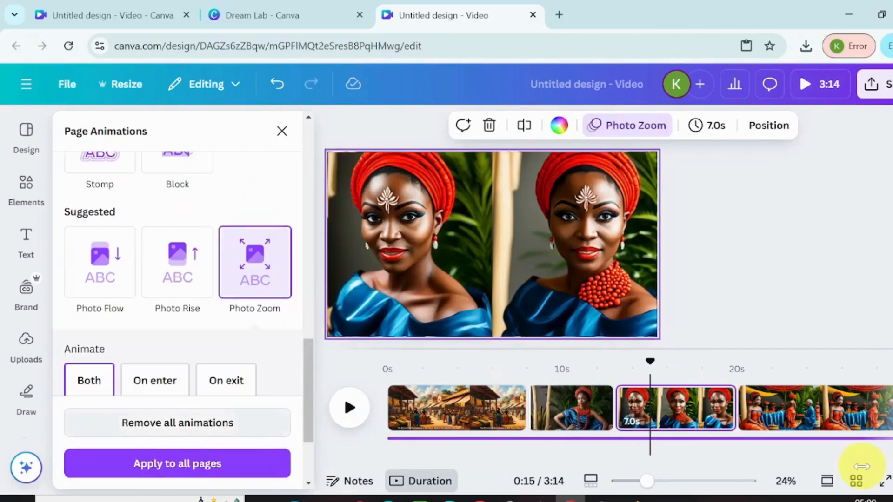
pyautogui.click(789, 424)
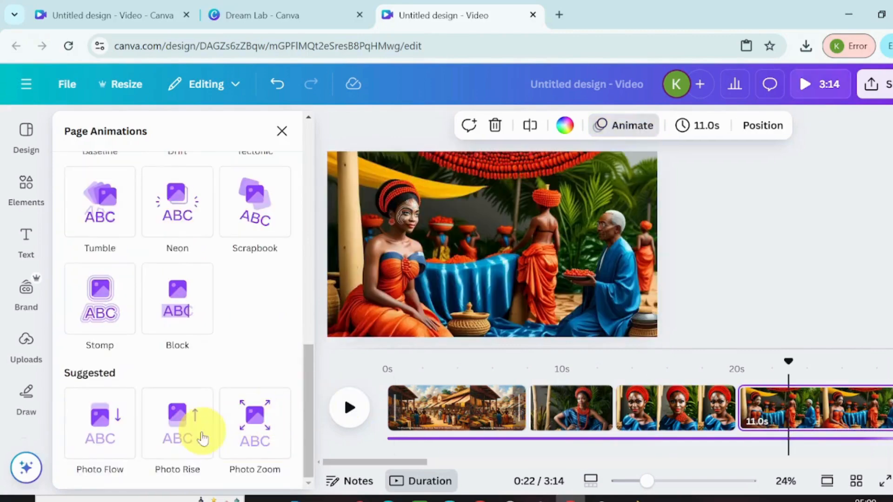
pyautogui.click(181, 434)
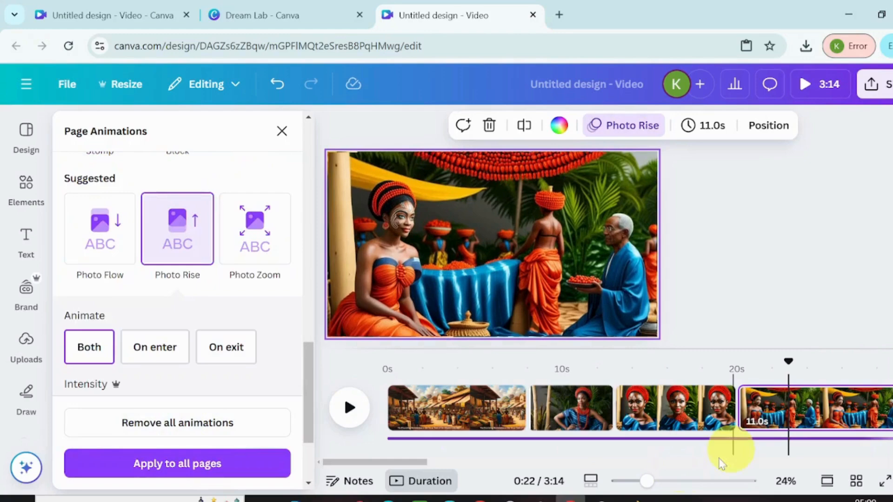
# Apply Photo Flow to page 6 with the seated woman in blue and Photo Zoom to page 7 with the forest path.
pyautogui.moveTo(390, 466); pyautogui.dragTo(454, 465)
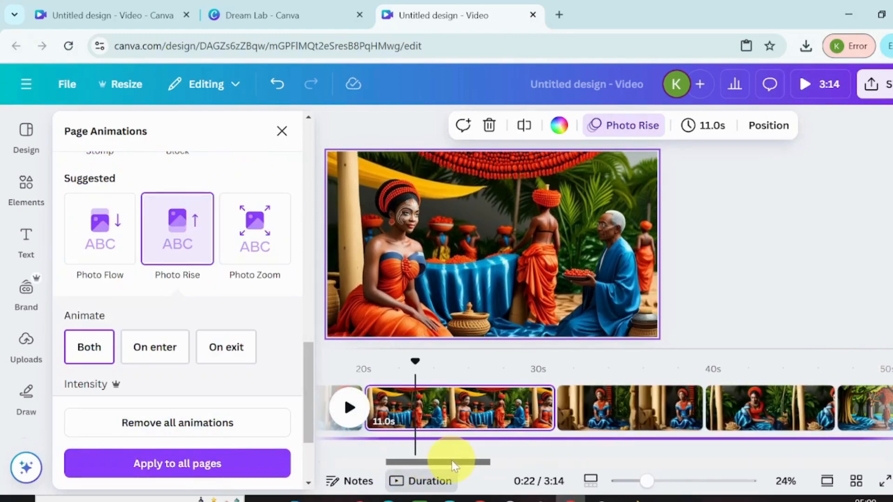
pyautogui.click(599, 406)
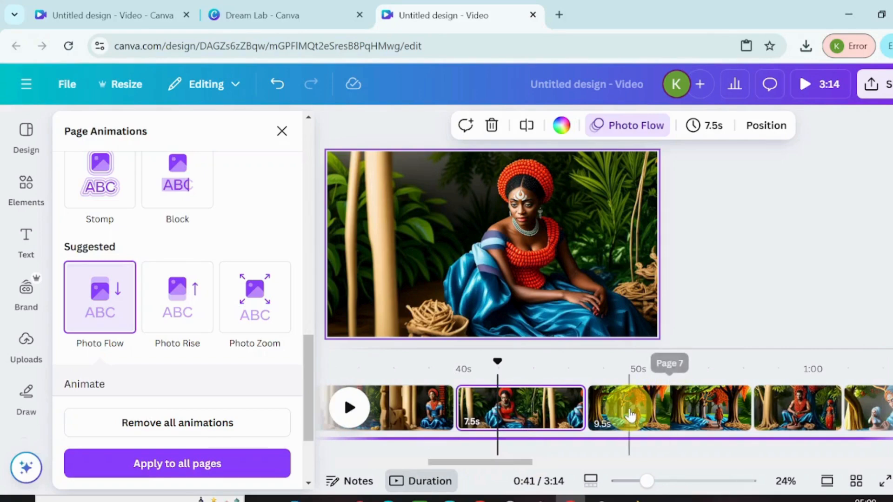
pyautogui.click(630, 414)
pyautogui.click(255, 414)
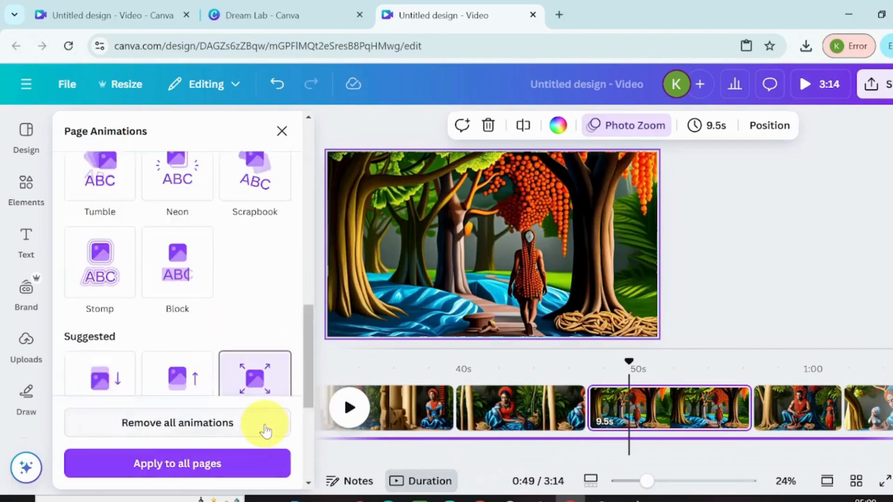
# Apply Photo Rise to page 8 with the man under the tree and Photo Flow to page 9 with the carved figurine.
pyautogui.click(797, 405)
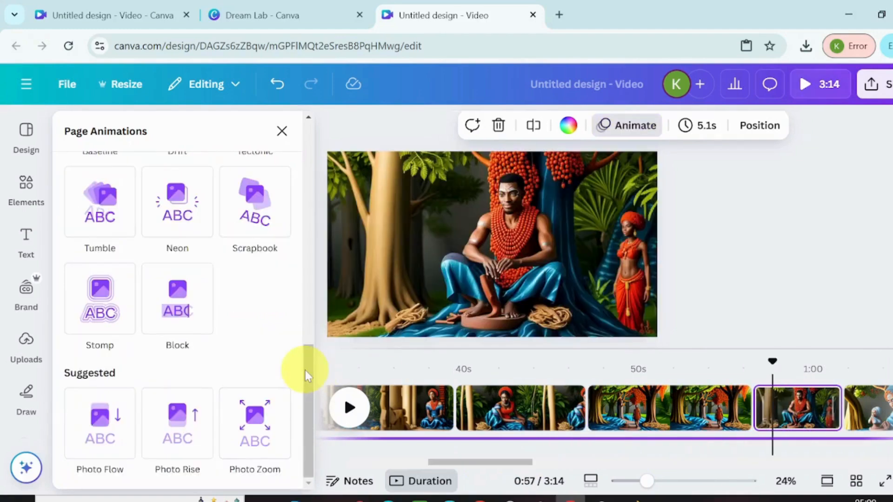
pyautogui.click(186, 425)
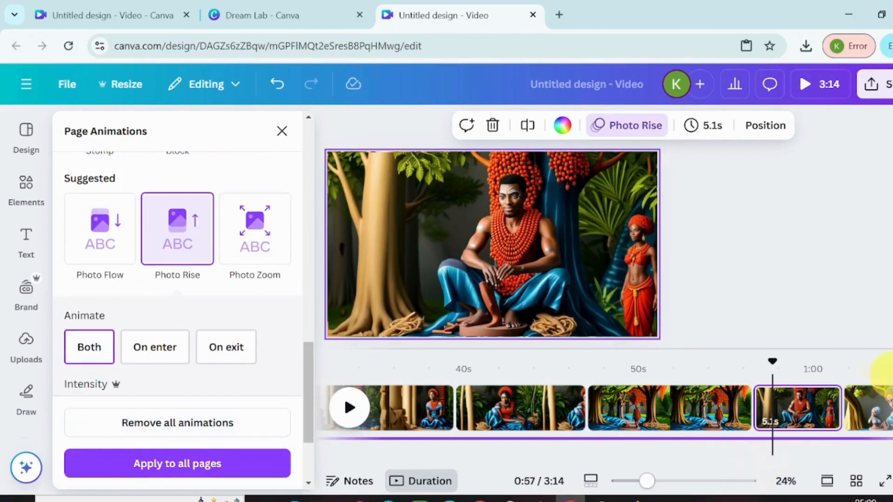
pyautogui.click(871, 402)
pyautogui.click(118, 450)
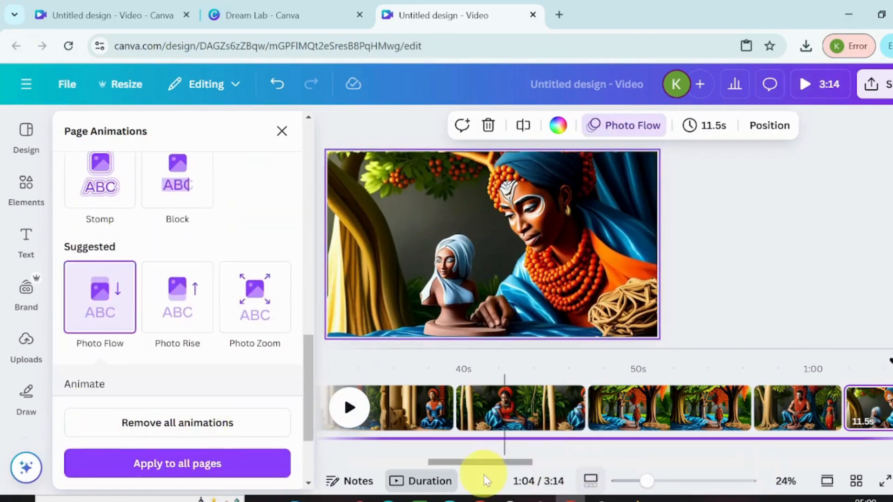
# Animate the repeated page of the man under the tree with Photo Zoom and the page of the couple facing each other with Photo Rise.
pyautogui.moveTo(505, 470); pyautogui.dragTo(600, 475)
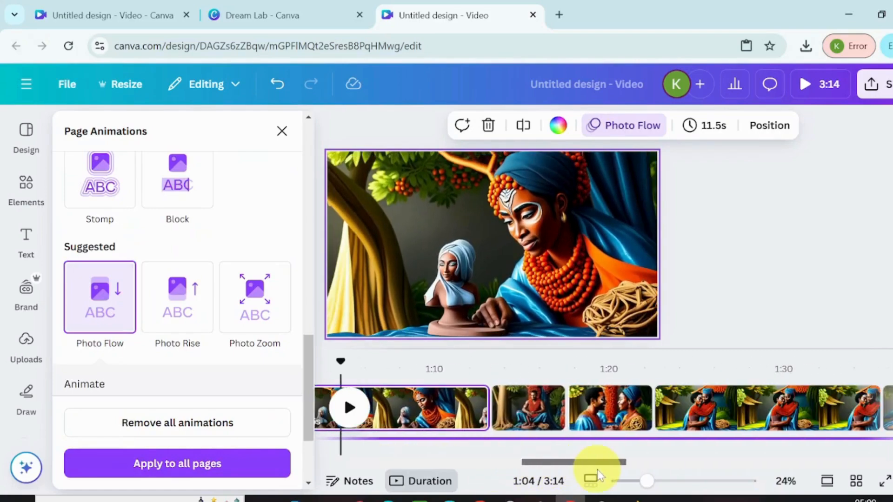
pyautogui.click(543, 403)
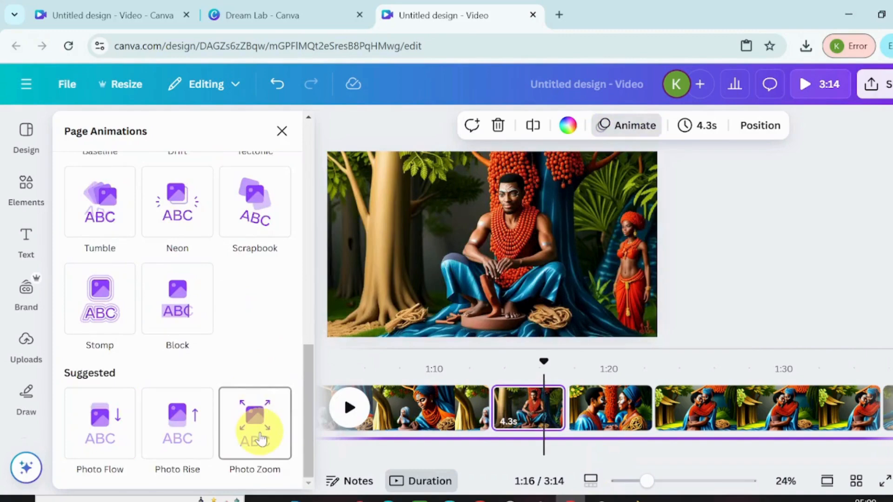
pyautogui.click(260, 439)
pyautogui.click(591, 404)
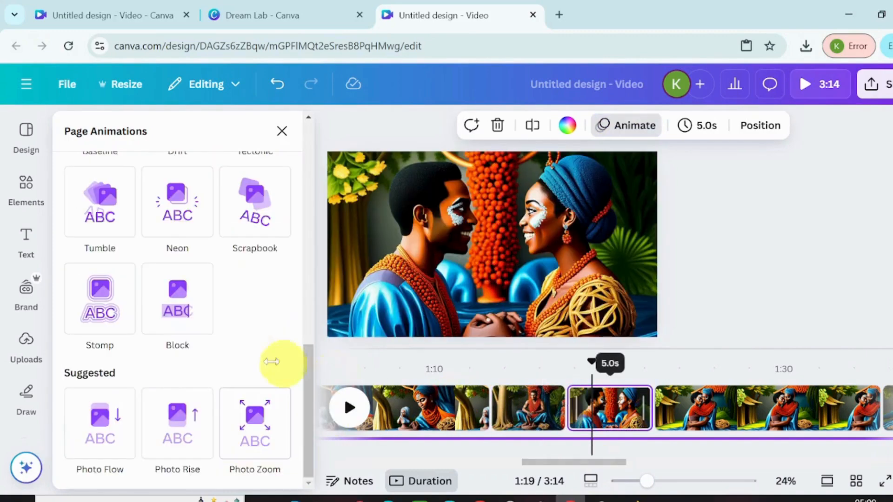
pyautogui.click(206, 420)
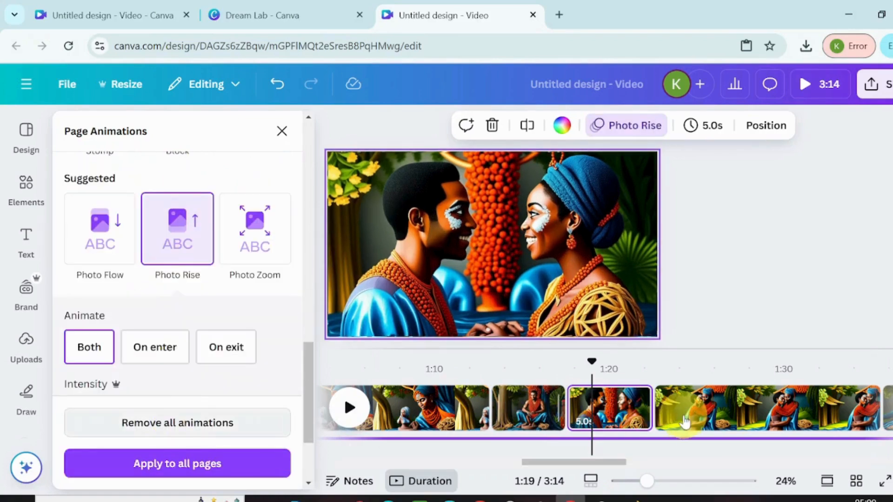
# Apply Photo Flow to the embracing couple page and Photo Zoom to the page of the couple kneeling by the tree.
pyautogui.click(683, 421)
pyautogui.click(100, 413)
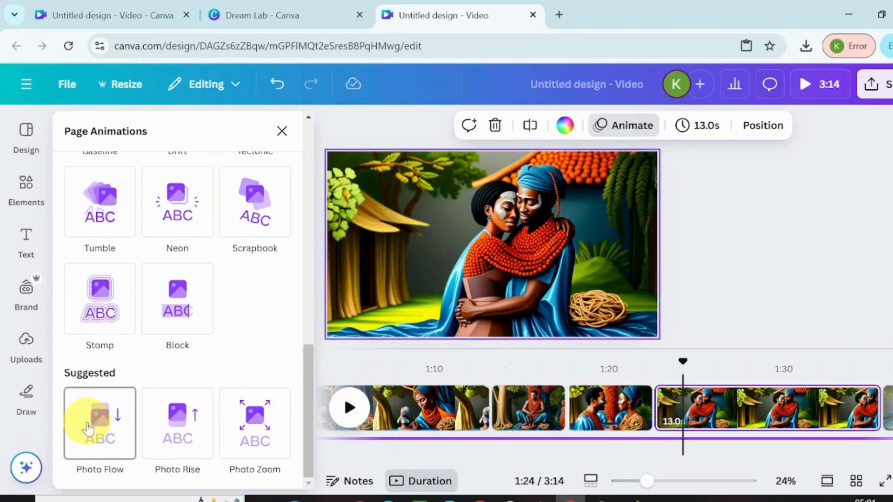
pyautogui.moveTo(593, 463); pyautogui.dragTo(655, 464)
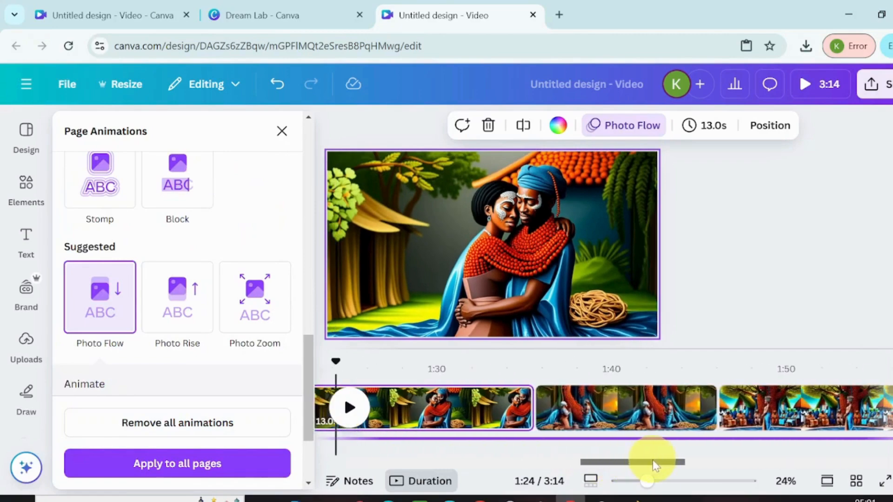
pyautogui.click(623, 393)
pyautogui.click(263, 414)
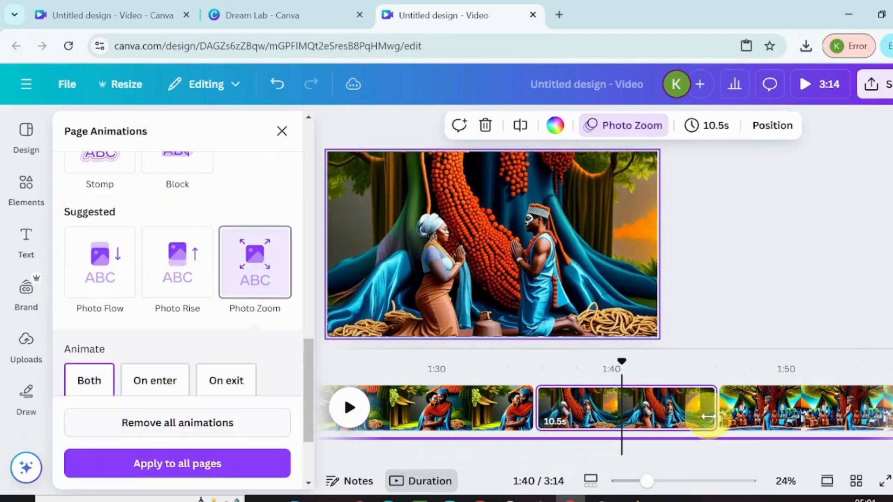
# Apply Photo Flow to the village council page and Photo Zoom to page 15 with the couple on the palace steps.
pyautogui.click(748, 416)
pyautogui.click(119, 289)
pyautogui.moveTo(642, 462); pyautogui.dragTo(726, 462)
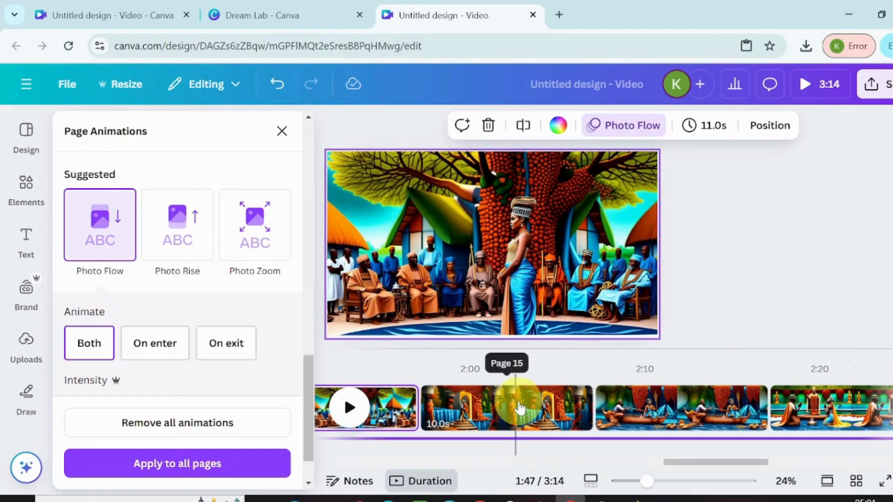
pyautogui.click(520, 408)
pyautogui.click(249, 434)
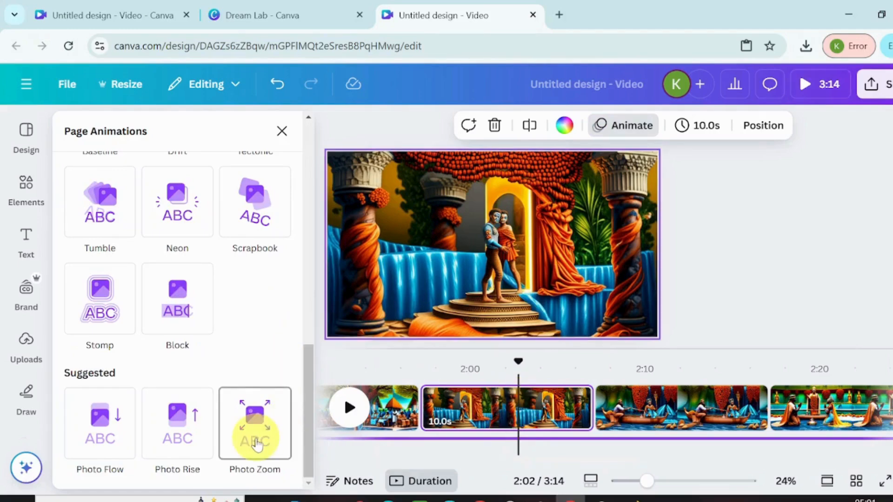
# Apply Photo Rise to the canoe page and Photo Flow to the page of the couple kneeling before the priest figure.
pyautogui.click(657, 405)
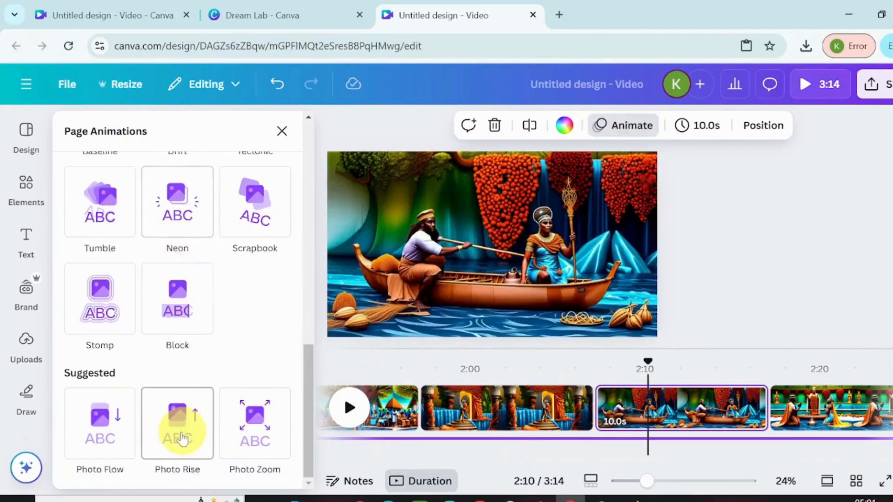
pyautogui.click(181, 435)
pyautogui.click(822, 410)
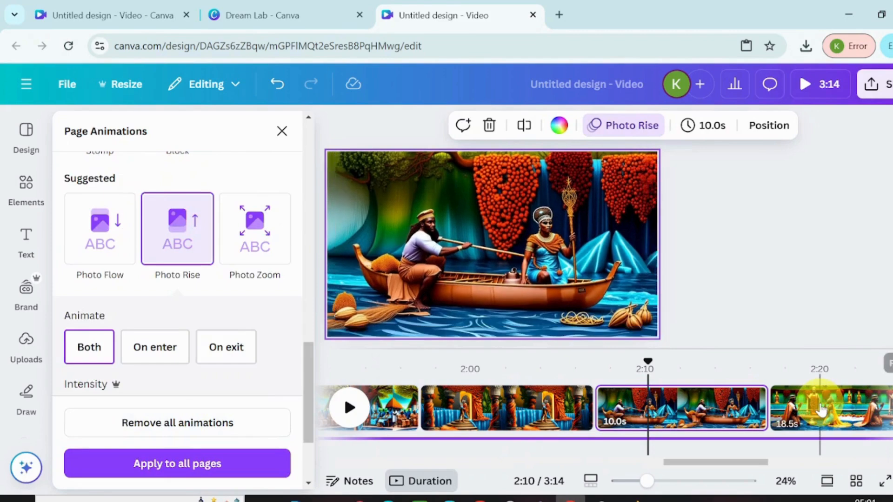
pyautogui.click(95, 425)
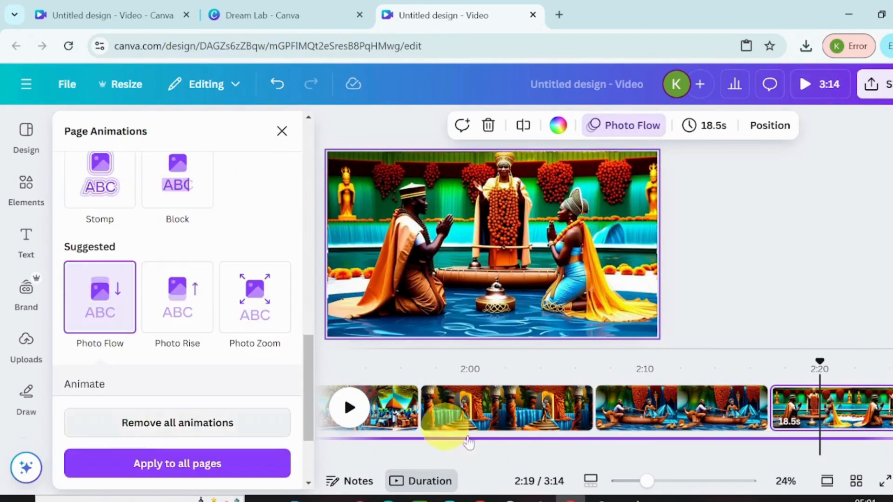
# Apply Photo Rise to page 18 with the couple by the water and Photo Zoom to the final wedding celebration page.
pyautogui.moveTo(678, 465); pyautogui.dragTo(772, 462)
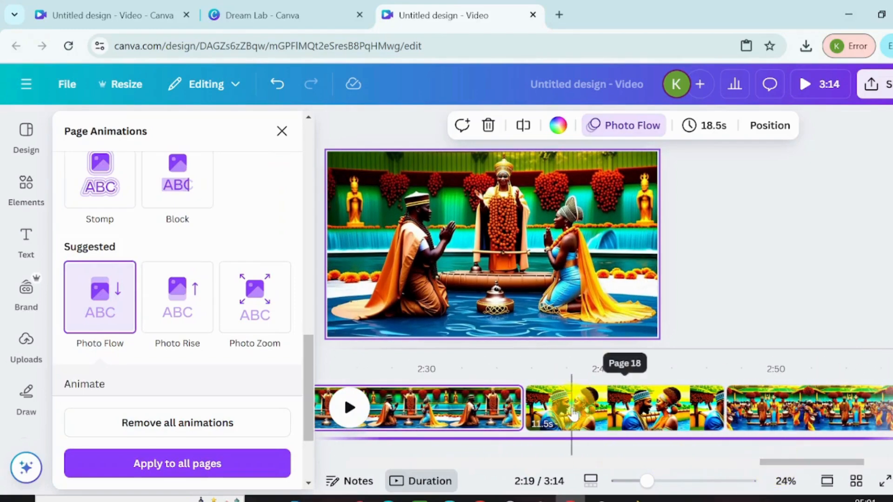
pyautogui.click(606, 408)
pyautogui.click(174, 445)
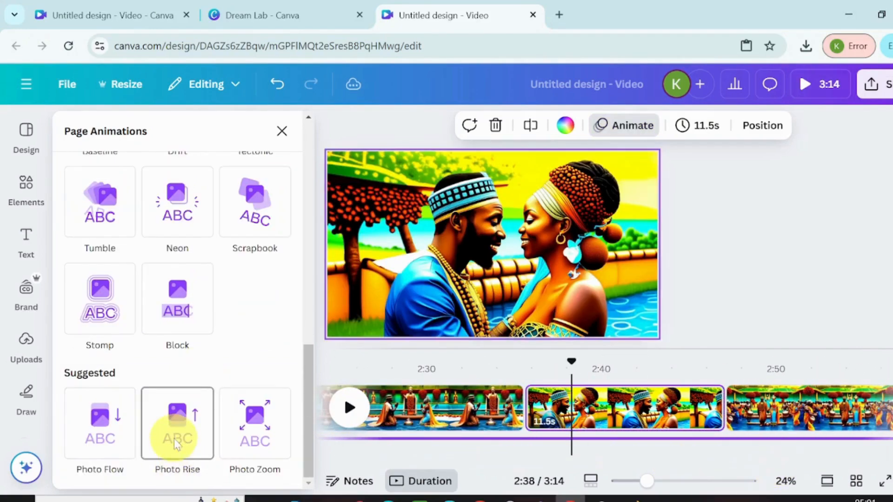
pyautogui.click(793, 401)
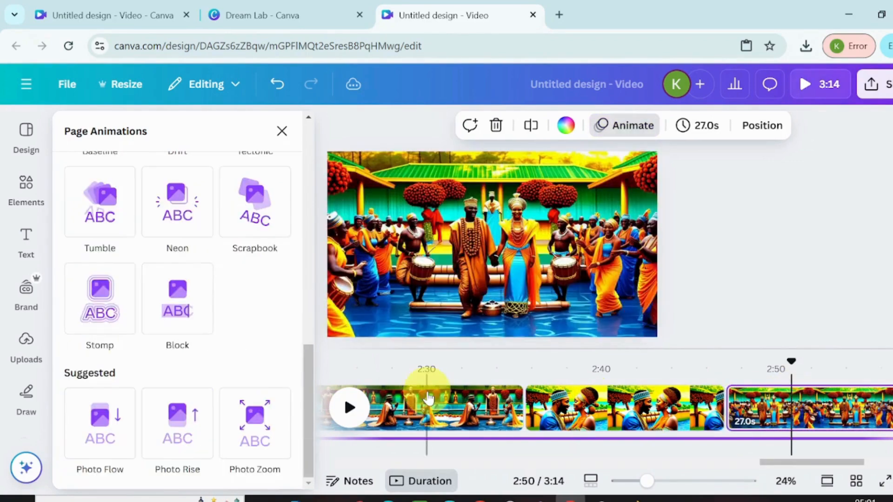
pyautogui.click(270, 438)
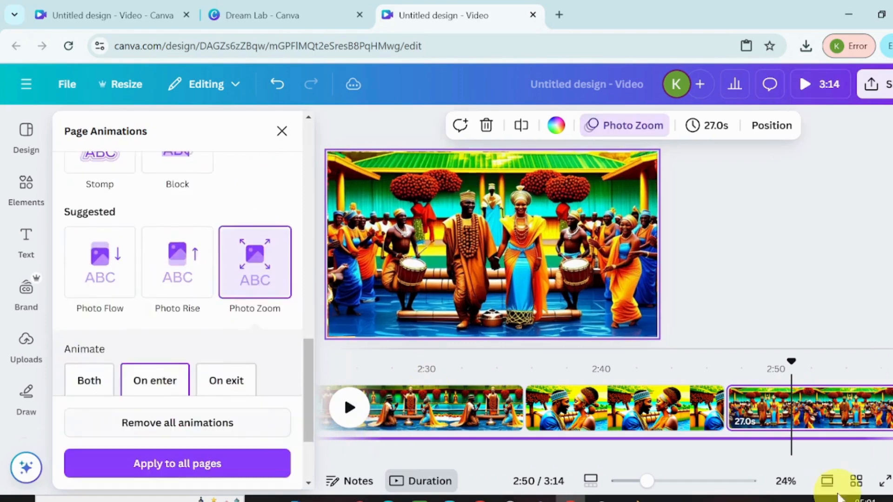
# Add a Circle Wipe transition between the first two pages and apply it between all pages.
pyautogui.moveTo(808, 462); pyautogui.dragTo(887, 462)
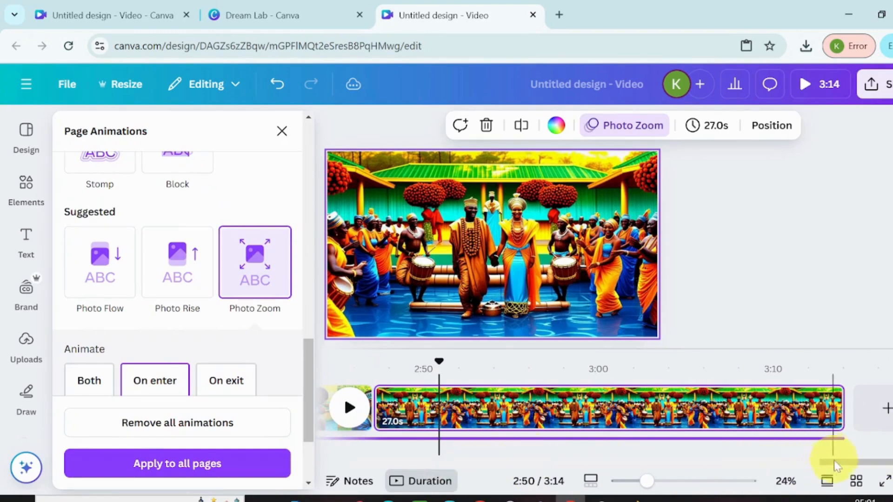
pyautogui.moveTo(831, 464); pyautogui.dragTo(328, 497)
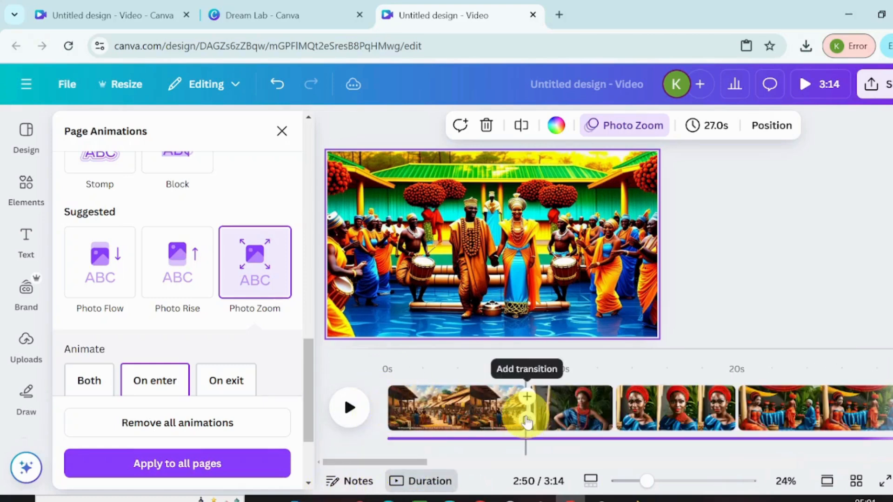
pyautogui.click(527, 421)
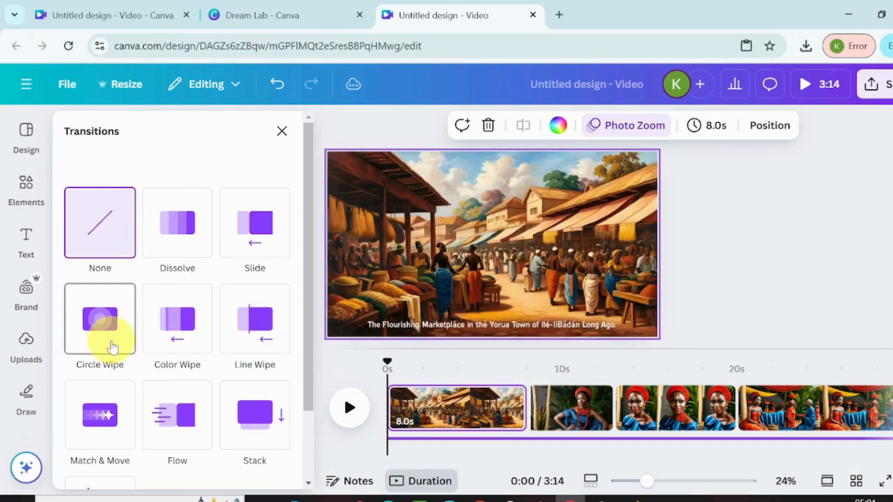
pyautogui.moveTo(308, 315); pyautogui.dragTo(342, 393)
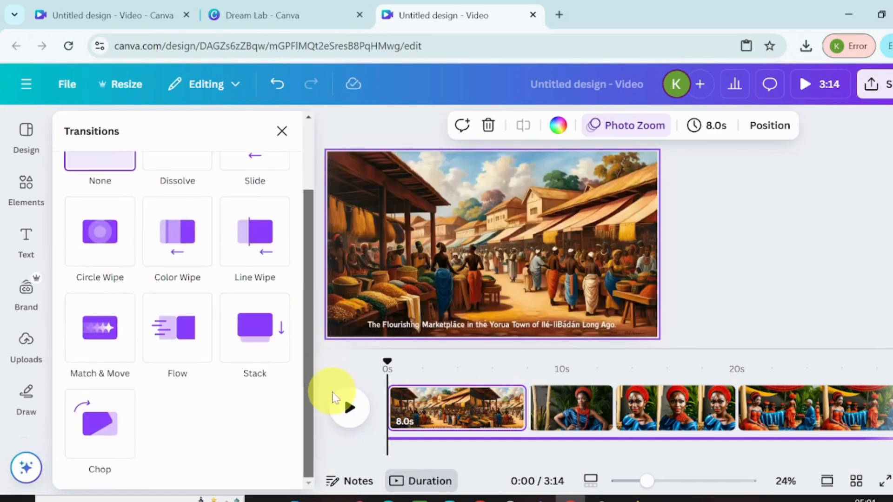
pyautogui.click(93, 240)
pyautogui.scroll(-1, 261, 363)
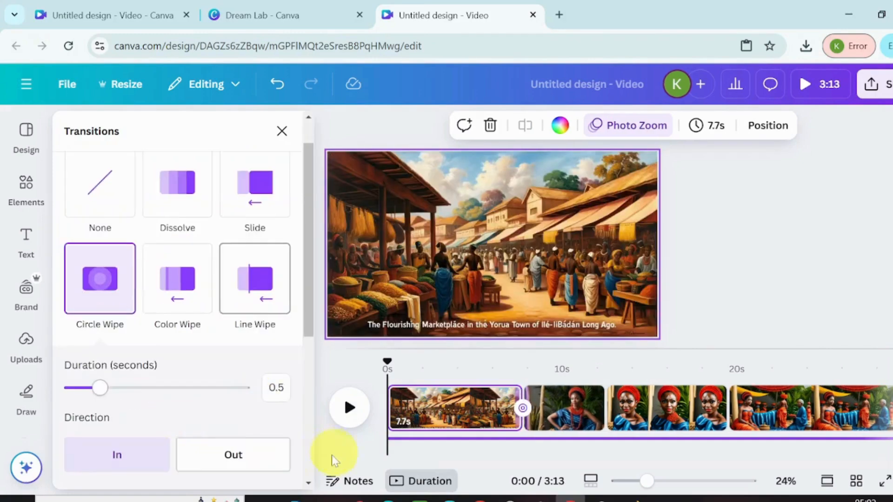
pyautogui.scroll(-6, 307, 320)
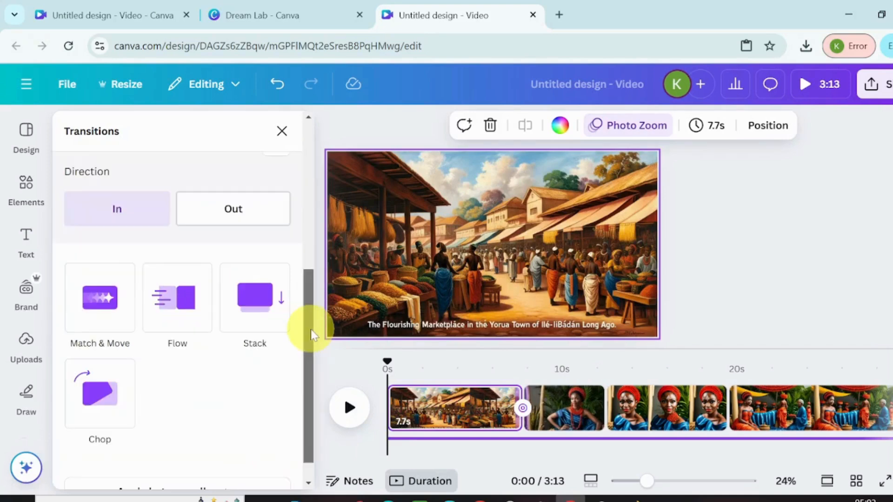
pyautogui.click(201, 465)
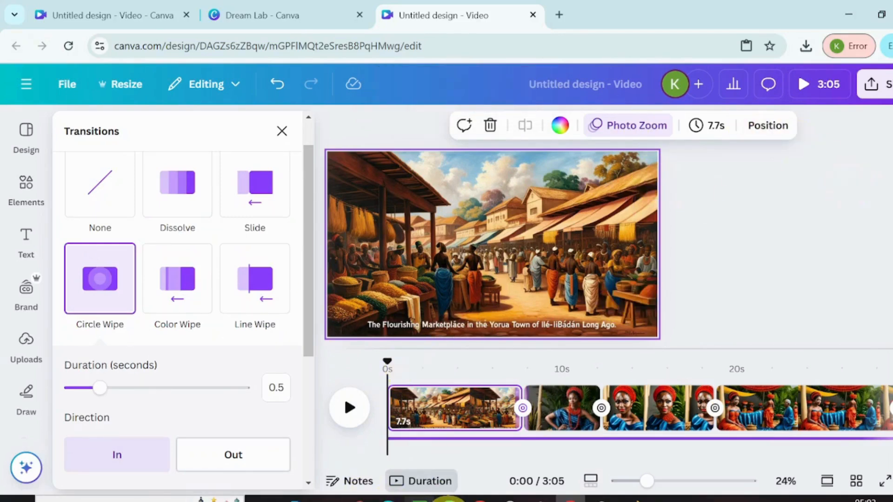
# Switch to YouTube Studio and filter the Audio library's music by the Dramatic mood.
pyautogui.click(450, 499)
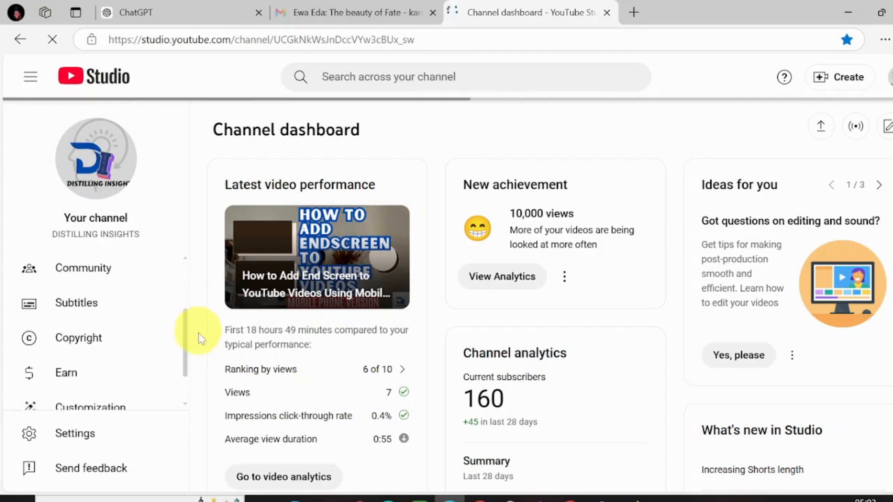
pyautogui.moveTo(197, 335); pyautogui.dragTo(202, 370)
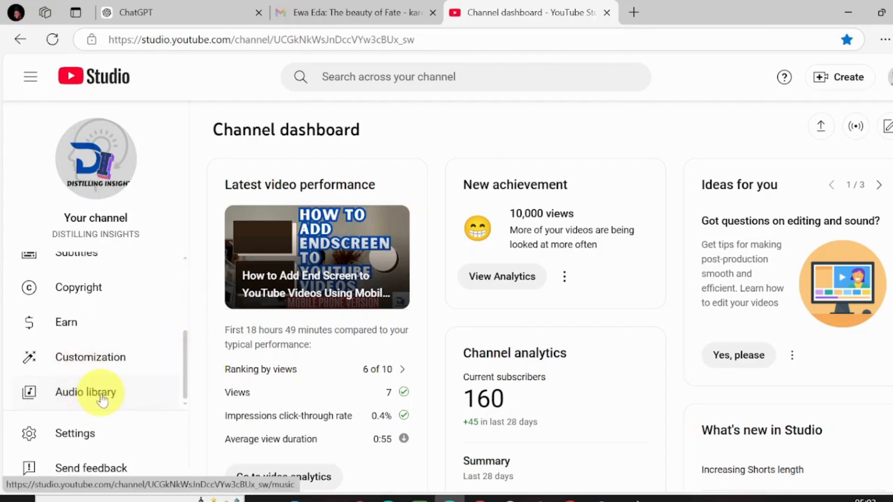
pyautogui.click(101, 399)
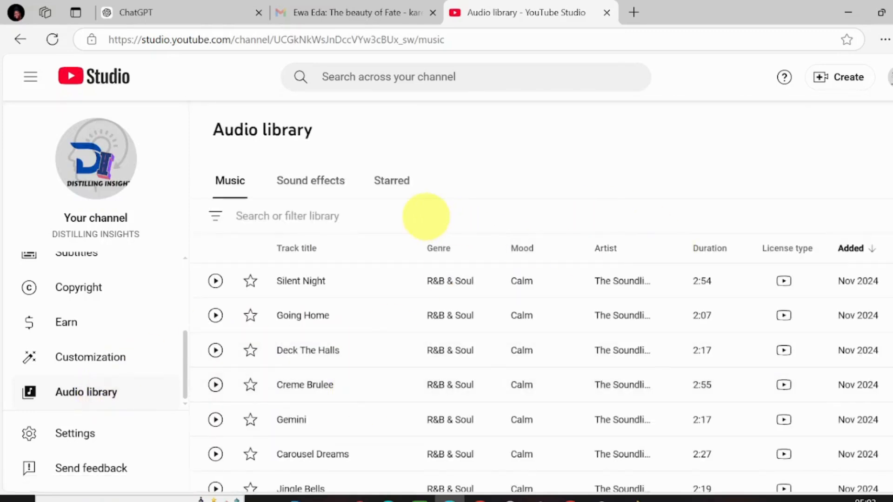
pyautogui.click(430, 213)
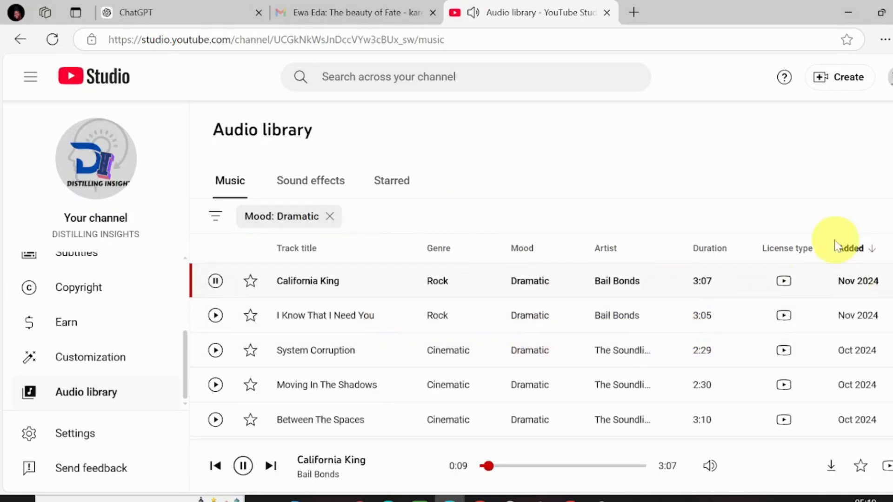
# Download the track California King by Bail Bonds and pause its preview.
pyautogui.moveTo(805, 283)
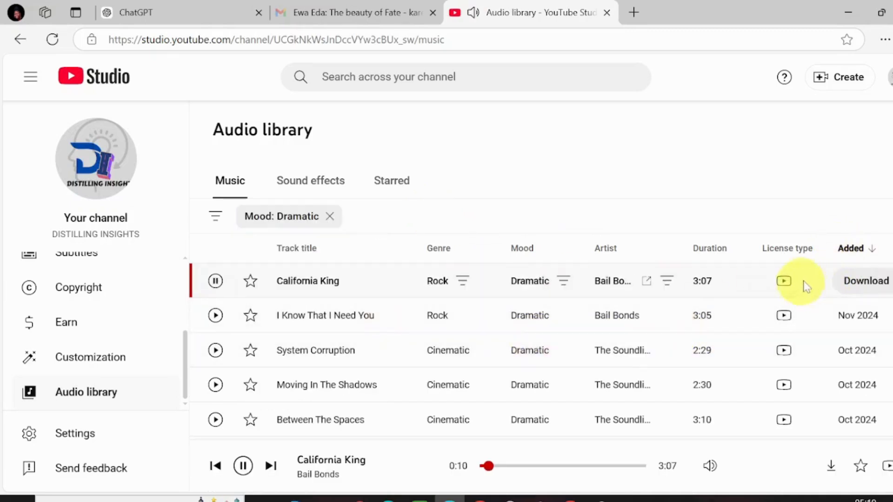
pyautogui.click(852, 284)
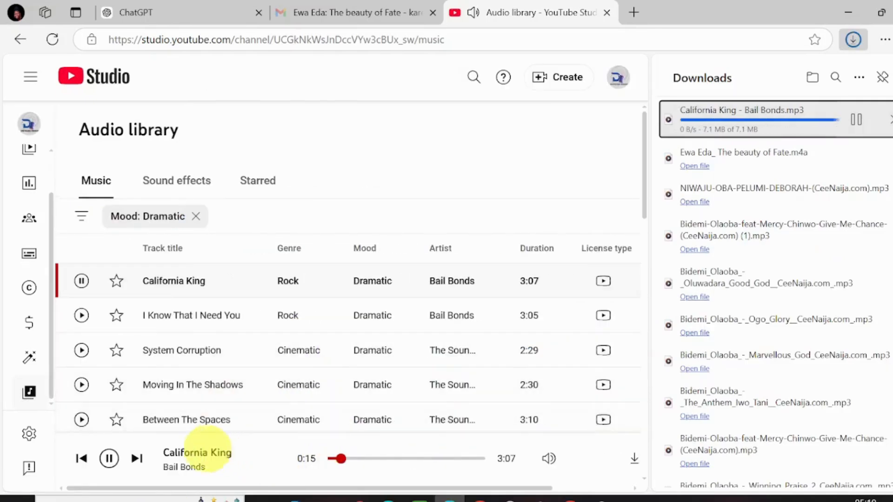
pyautogui.click(109, 459)
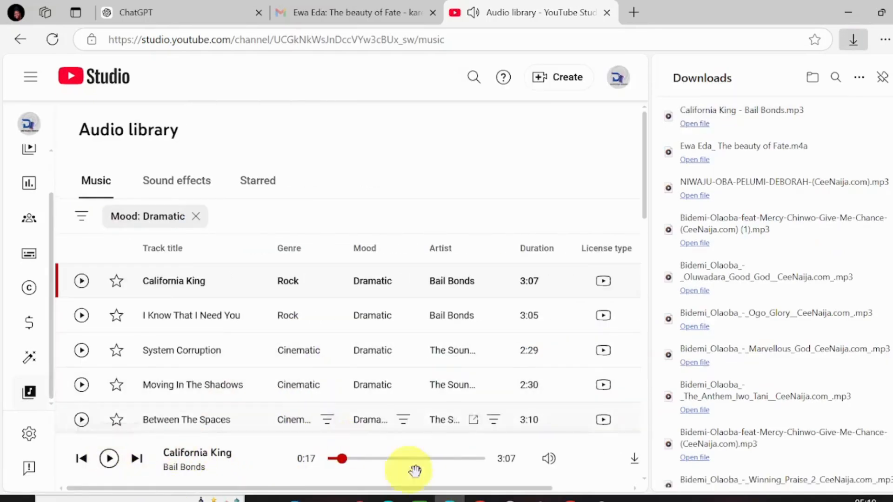
# Preview the track Moving In The Shadows by The Soundlings, check its license type and download it.
pyautogui.click(81, 385)
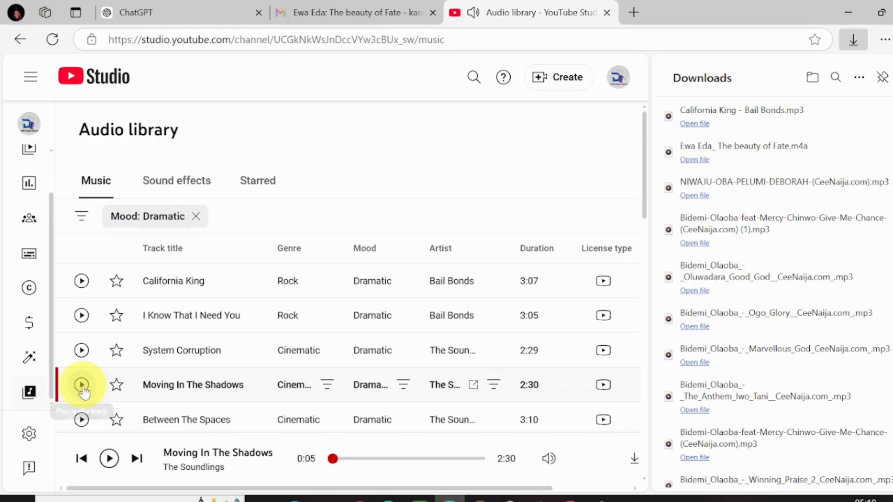
pyautogui.moveTo(604, 393)
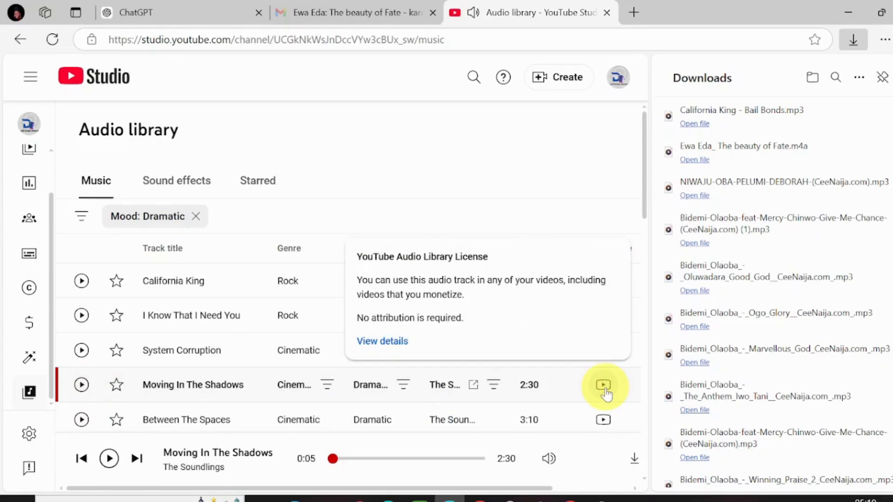
pyautogui.click(882, 77)
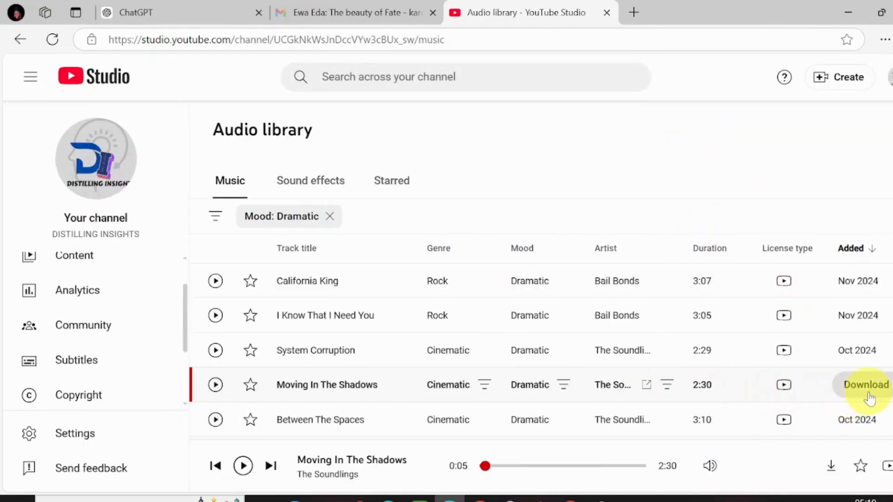
pyautogui.click(866, 386)
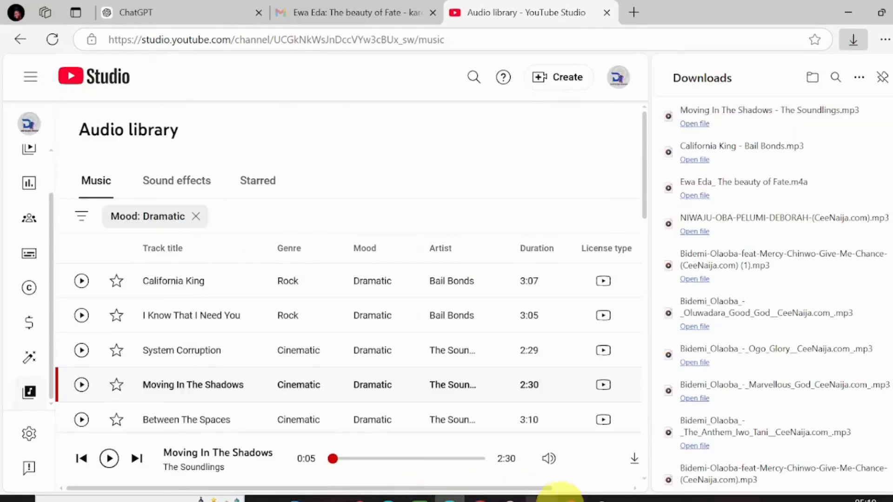
# Switch back to Canva and upload the California King and Moving In The Shadows audio files from Downloads.
pyautogui.click(576, 498)
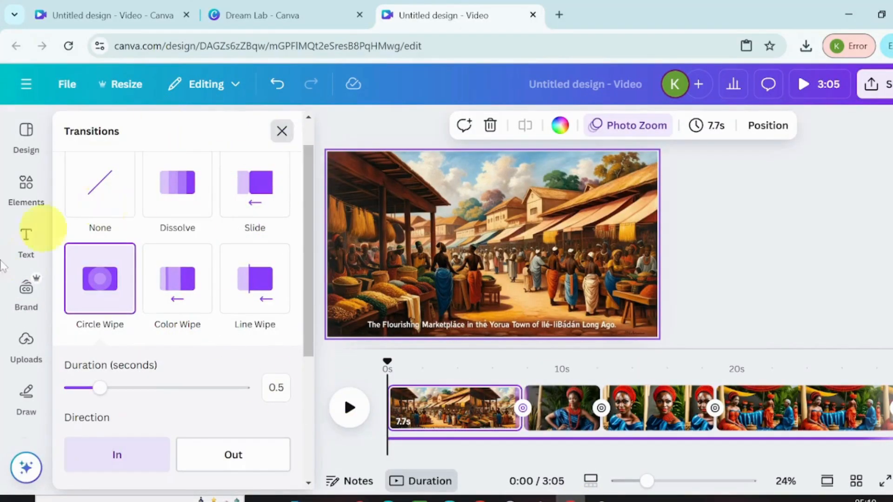
pyautogui.click(26, 344)
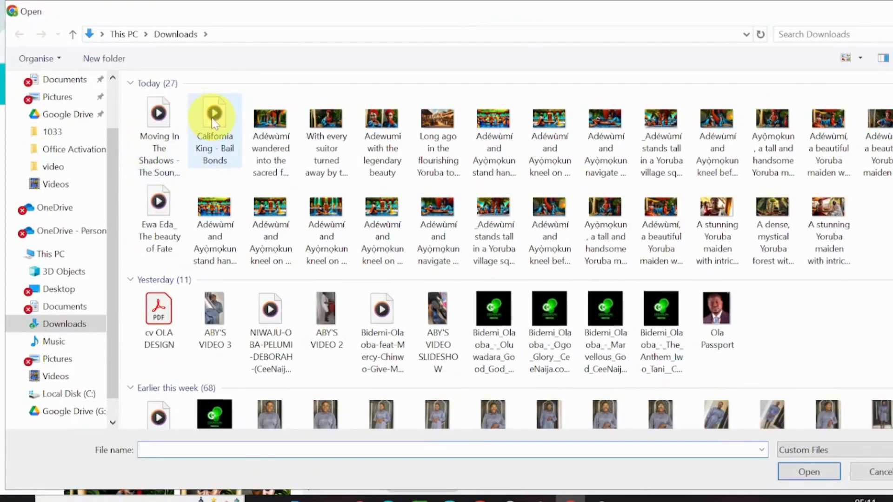
pyautogui.keyDown('shift'); pyautogui.click(213, 123); pyautogui.keyUp('shift')
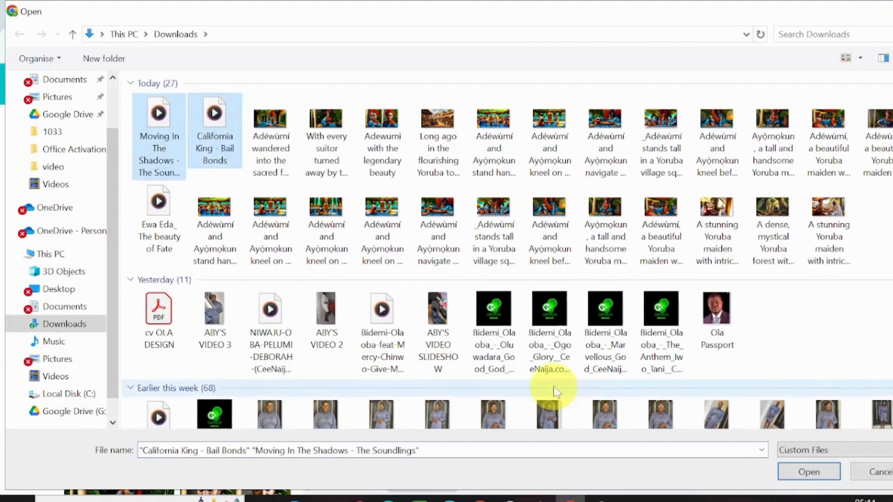
pyautogui.click(809, 470)
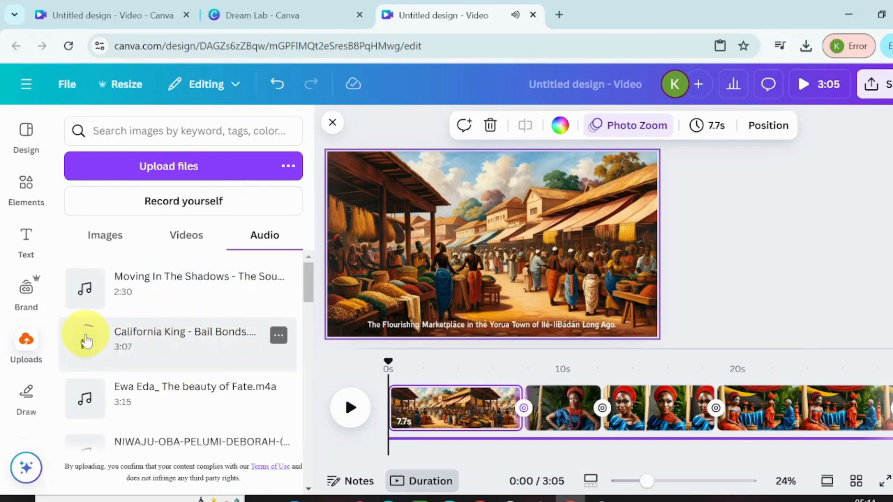
# Add Moving In The Shadows as background music from the video's start, set its volume to 9 and play the video.
pyautogui.click(85, 341)
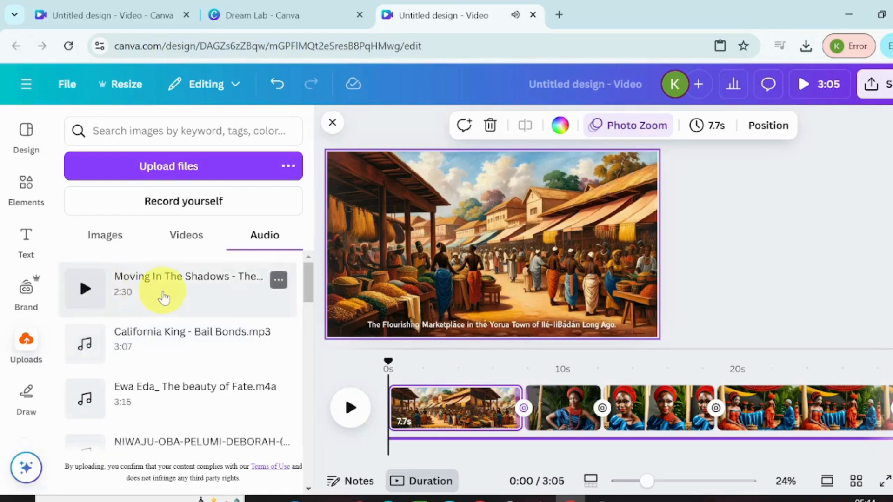
pyautogui.click(164, 298)
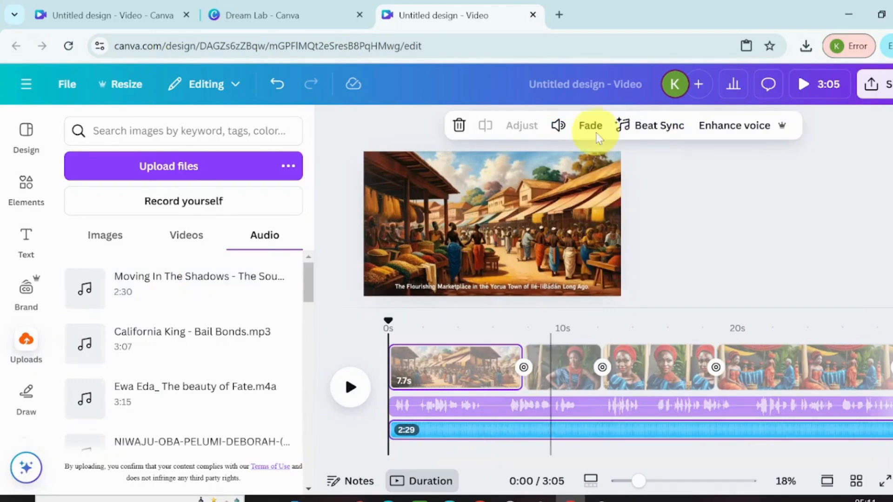
pyautogui.click(558, 125)
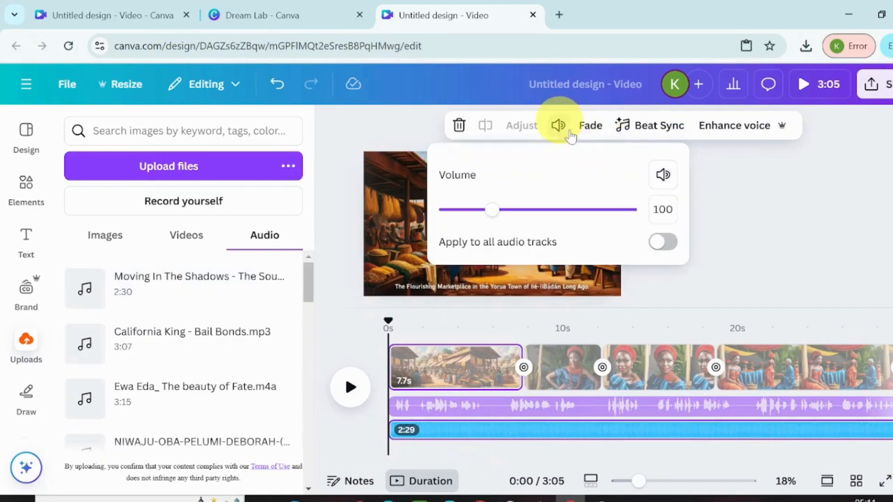
pyautogui.moveTo(491, 210); pyautogui.dragTo(445, 212)
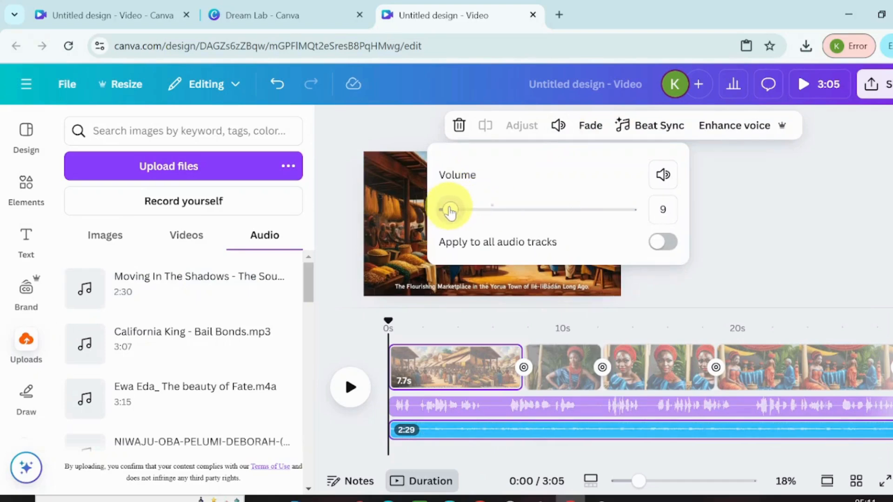
pyautogui.click(350, 389)
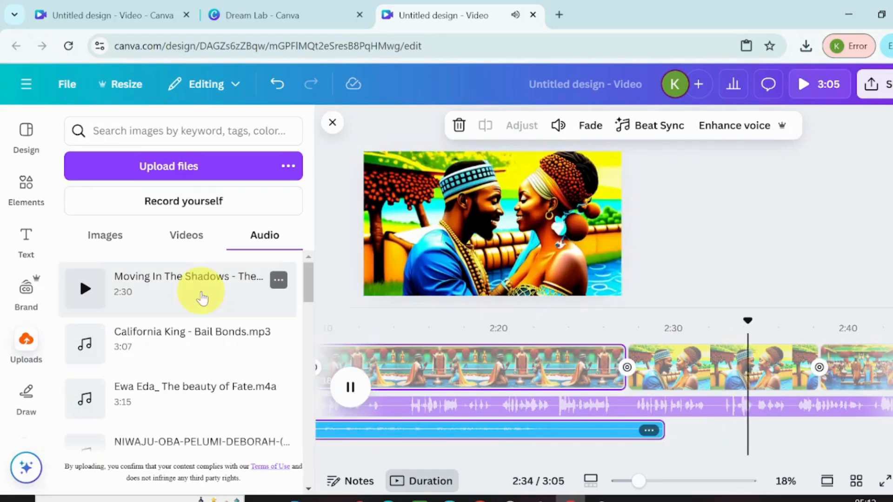
# Add a second Moving In The Shadows clip, place it directly after the first music clip and play the join.
pyautogui.click(202, 298)
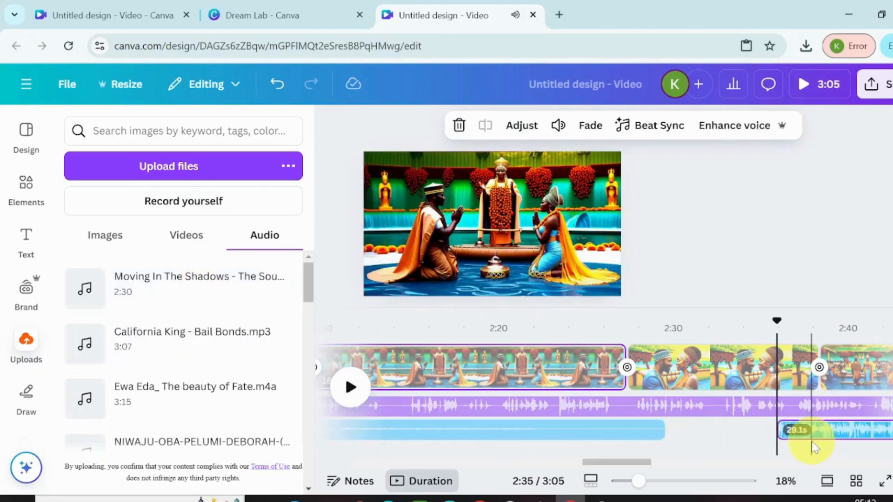
pyautogui.moveTo(813, 439); pyautogui.dragTo(686, 444)
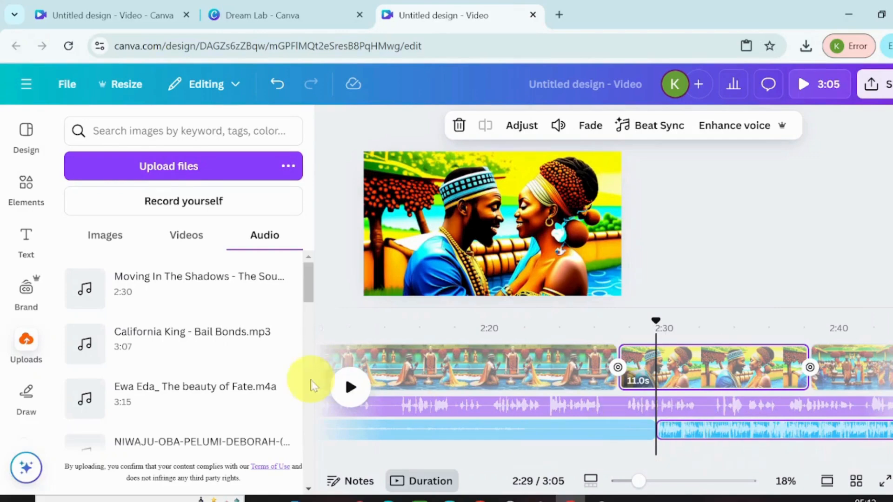
pyautogui.click(344, 386)
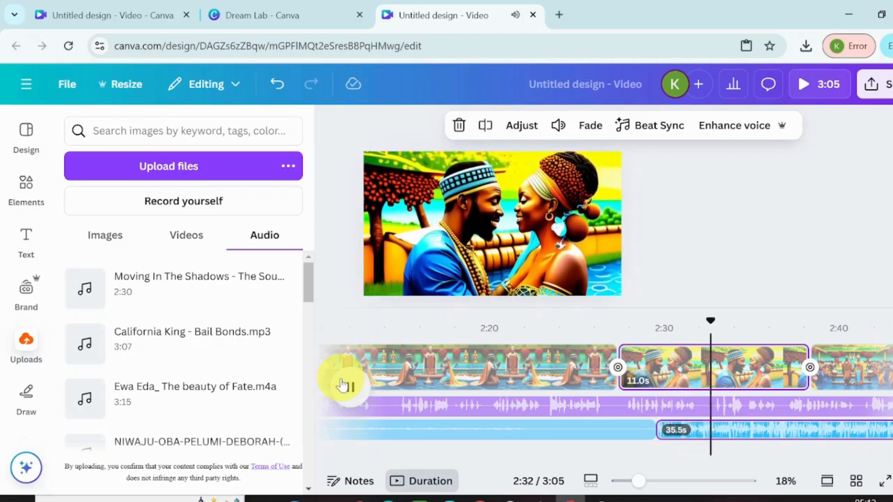
# Play the first background music clip from about 2:13 and check its volume setting.
pyautogui.click(377, 433)
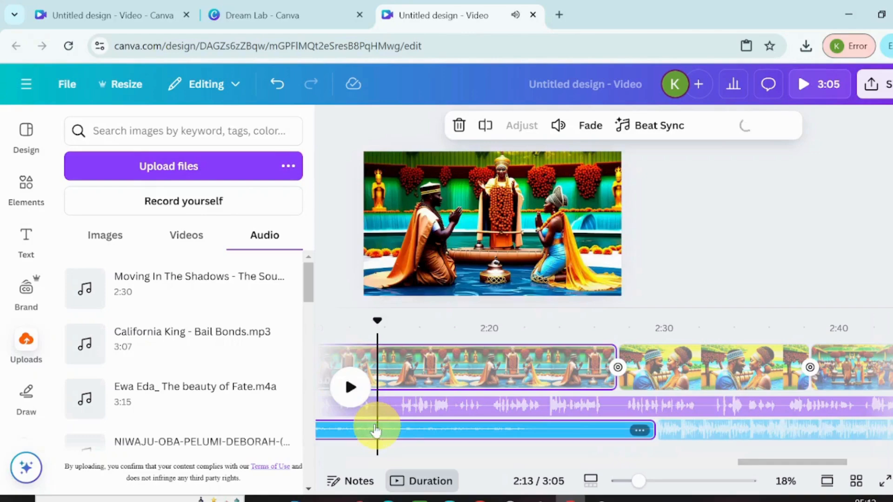
pyautogui.click(348, 386)
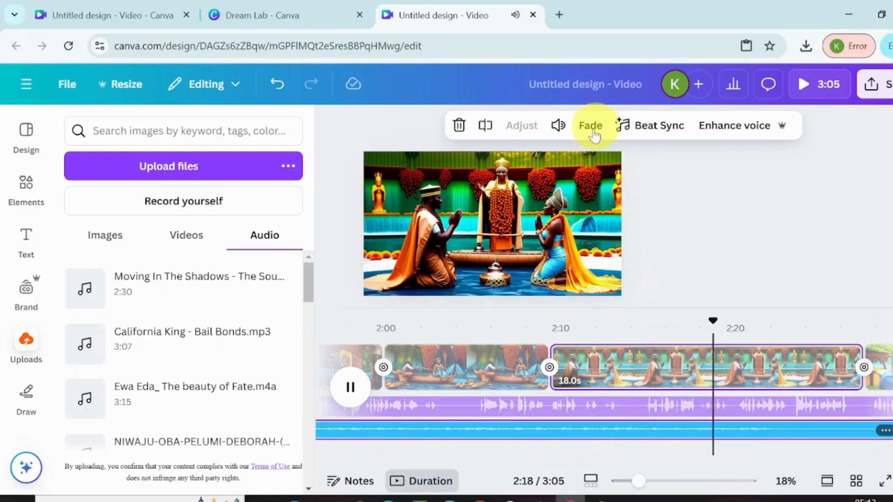
pyautogui.click(558, 126)
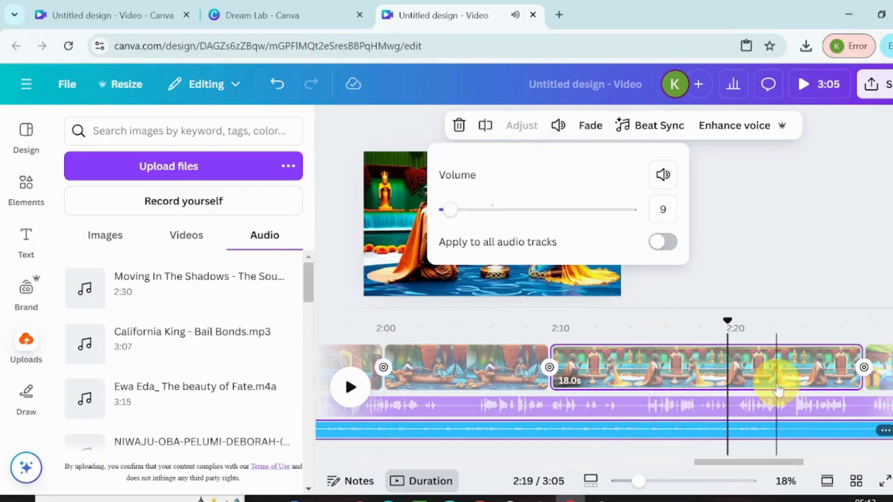
# Set the volume of the second Moving In The Shadows clip to 8 and play the video.
pyautogui.moveTo(762, 463); pyautogui.dragTo(837, 463)
pyautogui.click(709, 440)
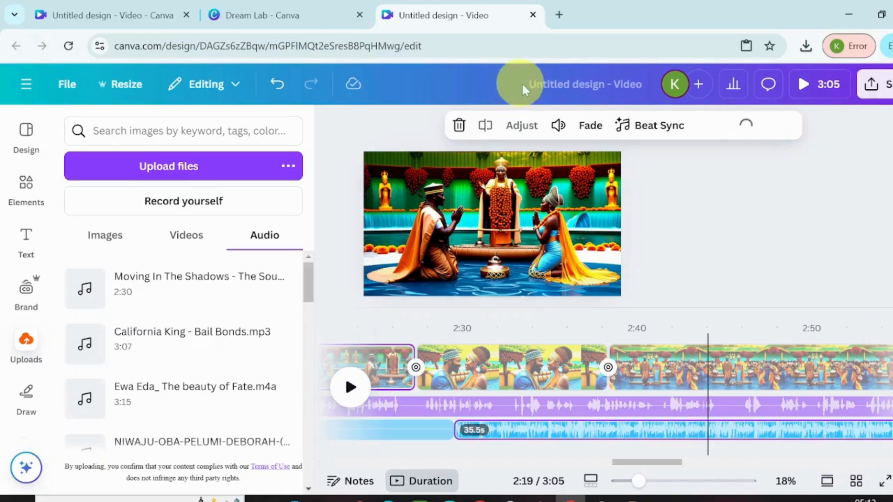
pyautogui.click(558, 126)
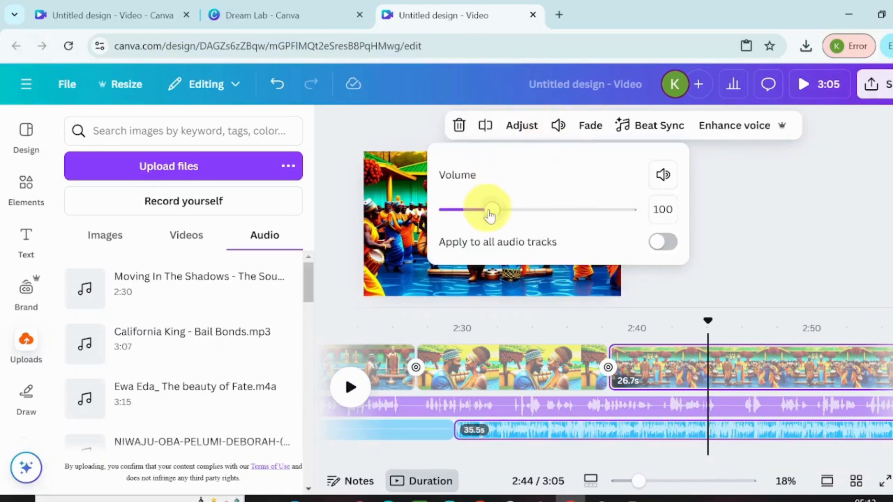
pyautogui.moveTo(490, 214); pyautogui.dragTo(458, 227)
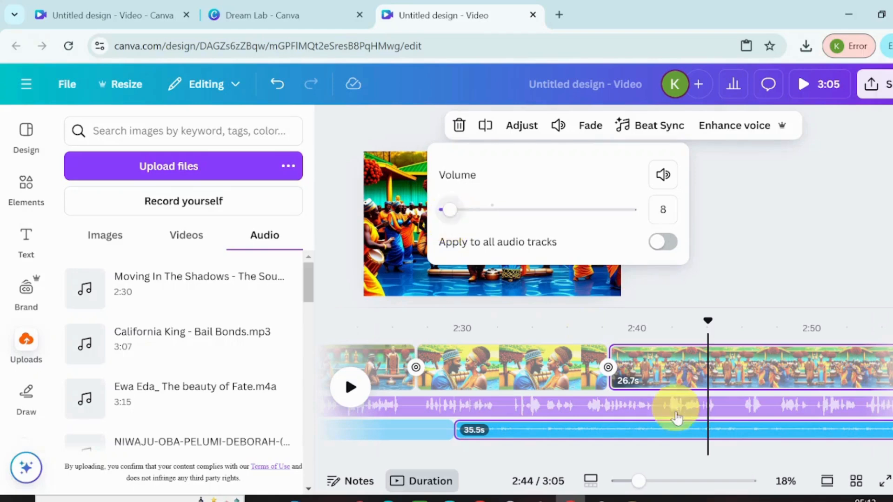
pyautogui.click(348, 387)
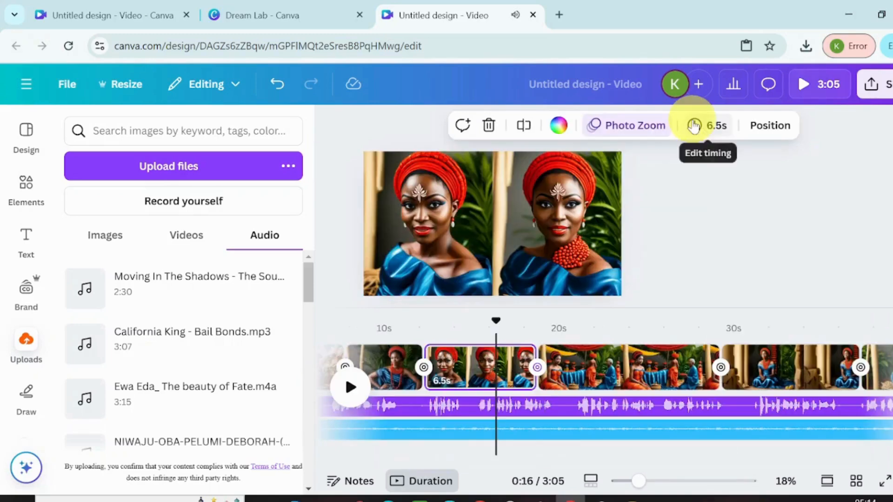
# Lengthen the timing of the page with the two portraits of the woman in the red headwrap, for this page only.
pyautogui.click(694, 125)
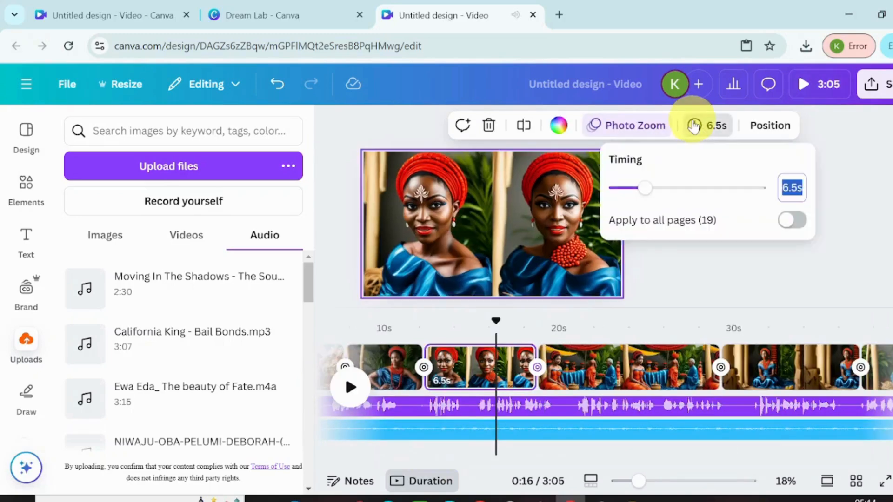
pyautogui.moveTo(651, 191); pyautogui.dragTo(656, 191)
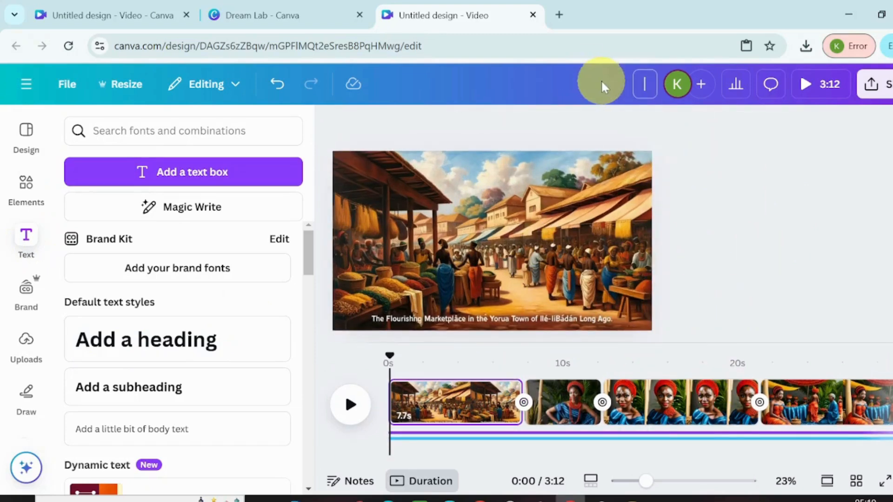
# Look at the story in ChatGPT, switch back to Canva and rename the design as EWA EDA; THE BEAUTY OF FATE.
pyautogui.click(572, 499)
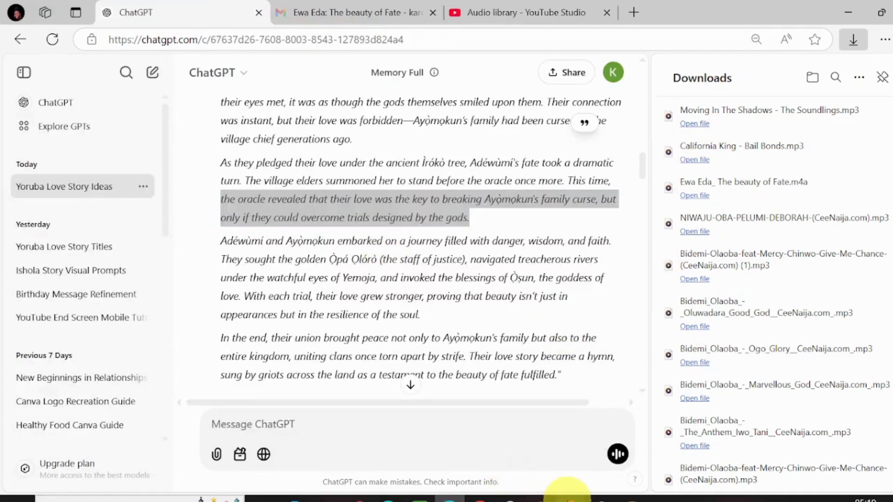
pyautogui.click(558, 499)
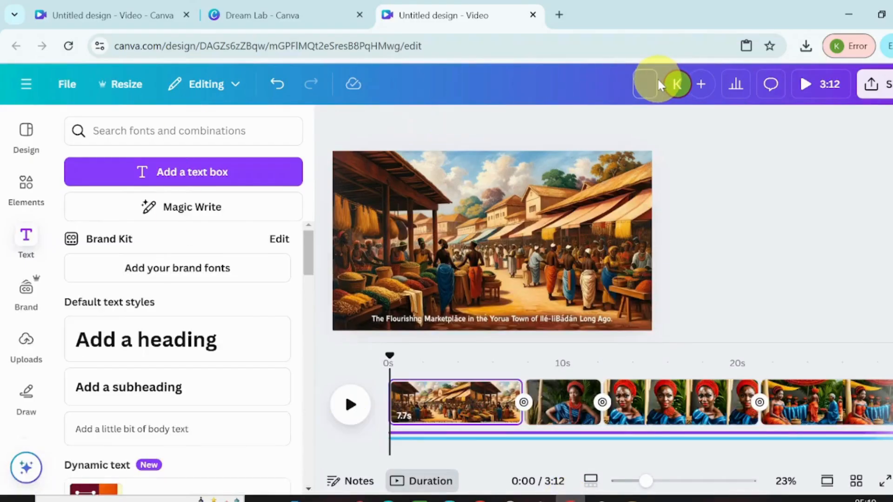
pyautogui.write('EWA EDA; THE BE')
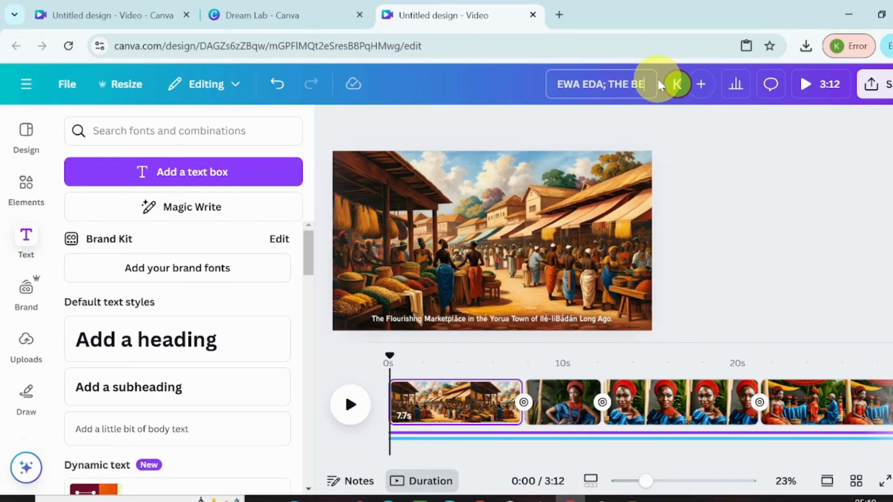
pyautogui.write('AUTY OF FAI')
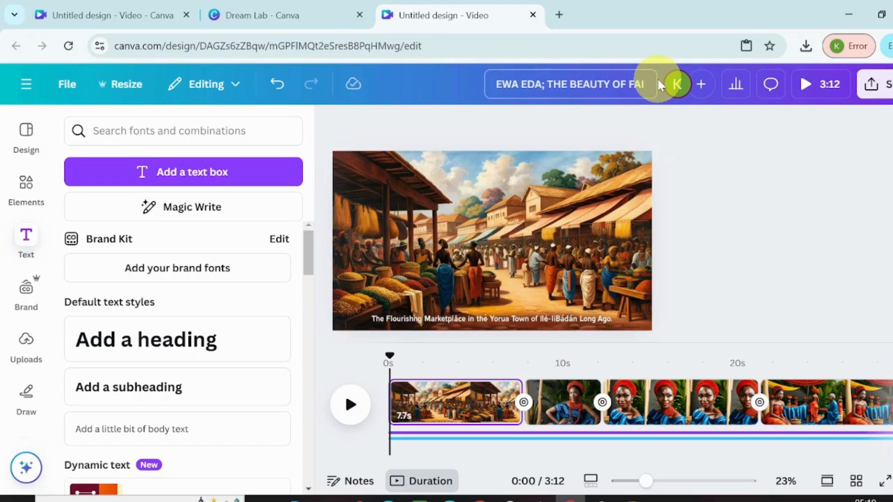
pyautogui.press('BackSpace')
pyautogui.write('TE')
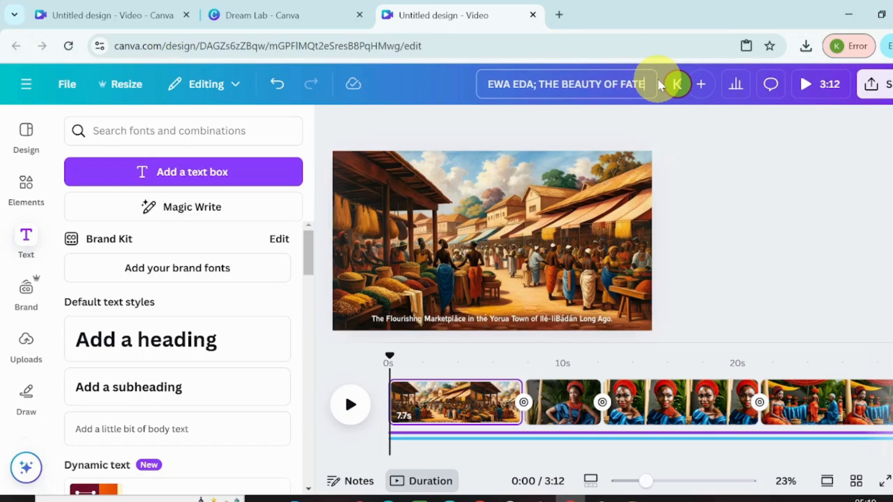
pyautogui.click(750, 163)
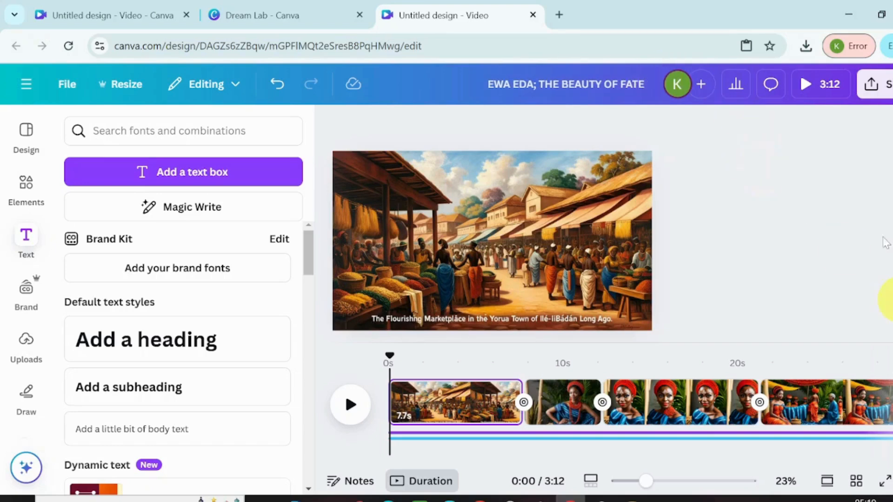
# Download all pages of the design as an MP4 video at 1080p (HD) quality.
pyautogui.click(871, 84)
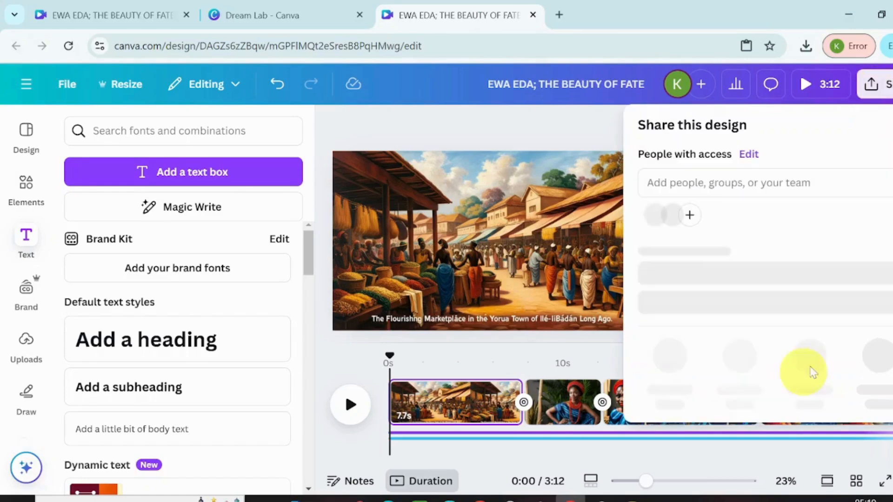
pyautogui.click(669, 378)
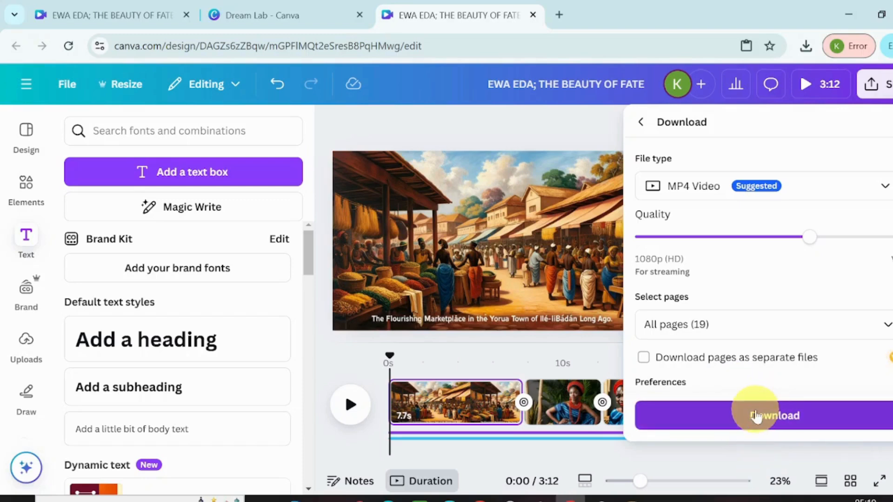
pyautogui.click(756, 416)
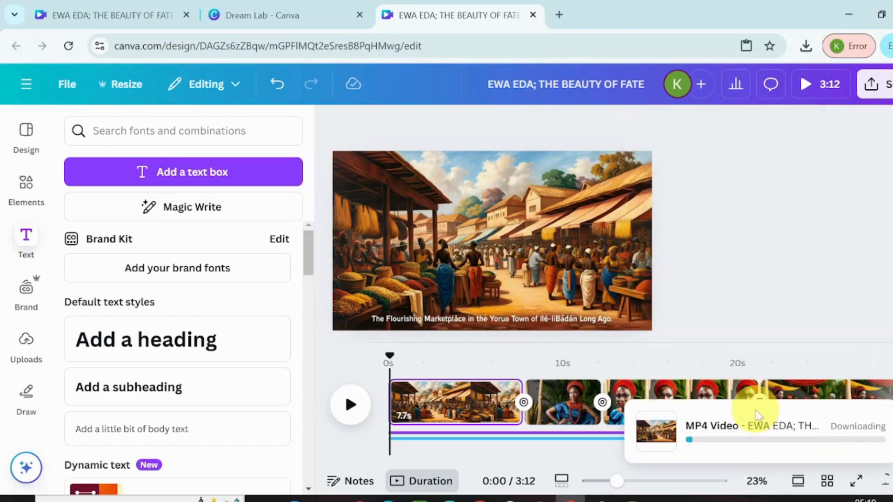